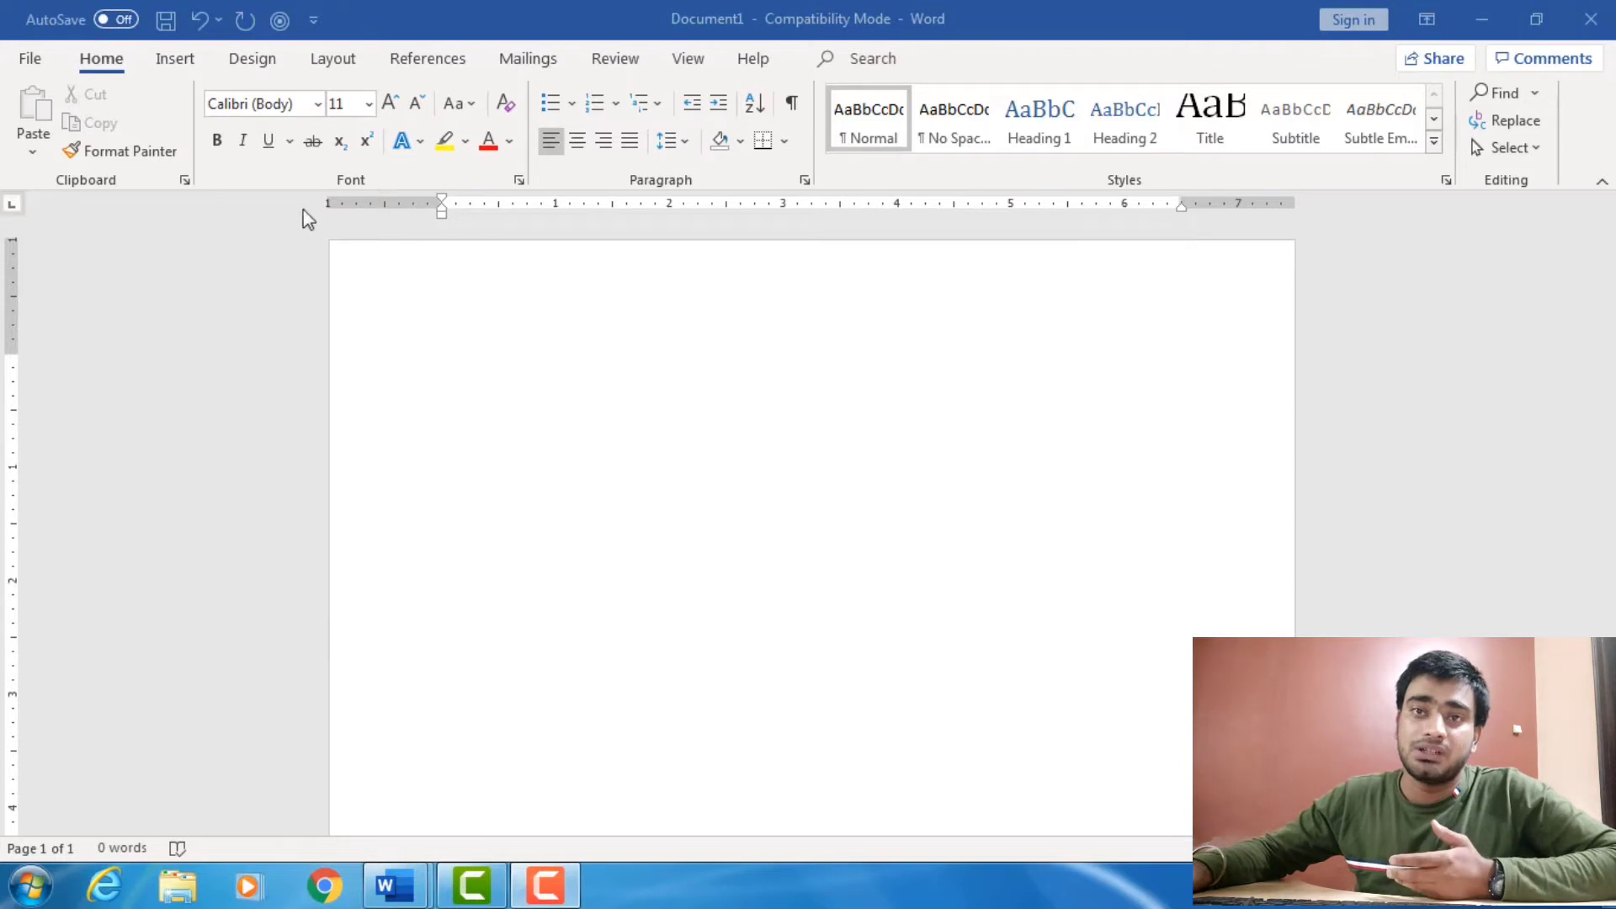
Insert the Desert.jpg picture from the Sample Pictures folder into the blank document
left_click(454, 313)
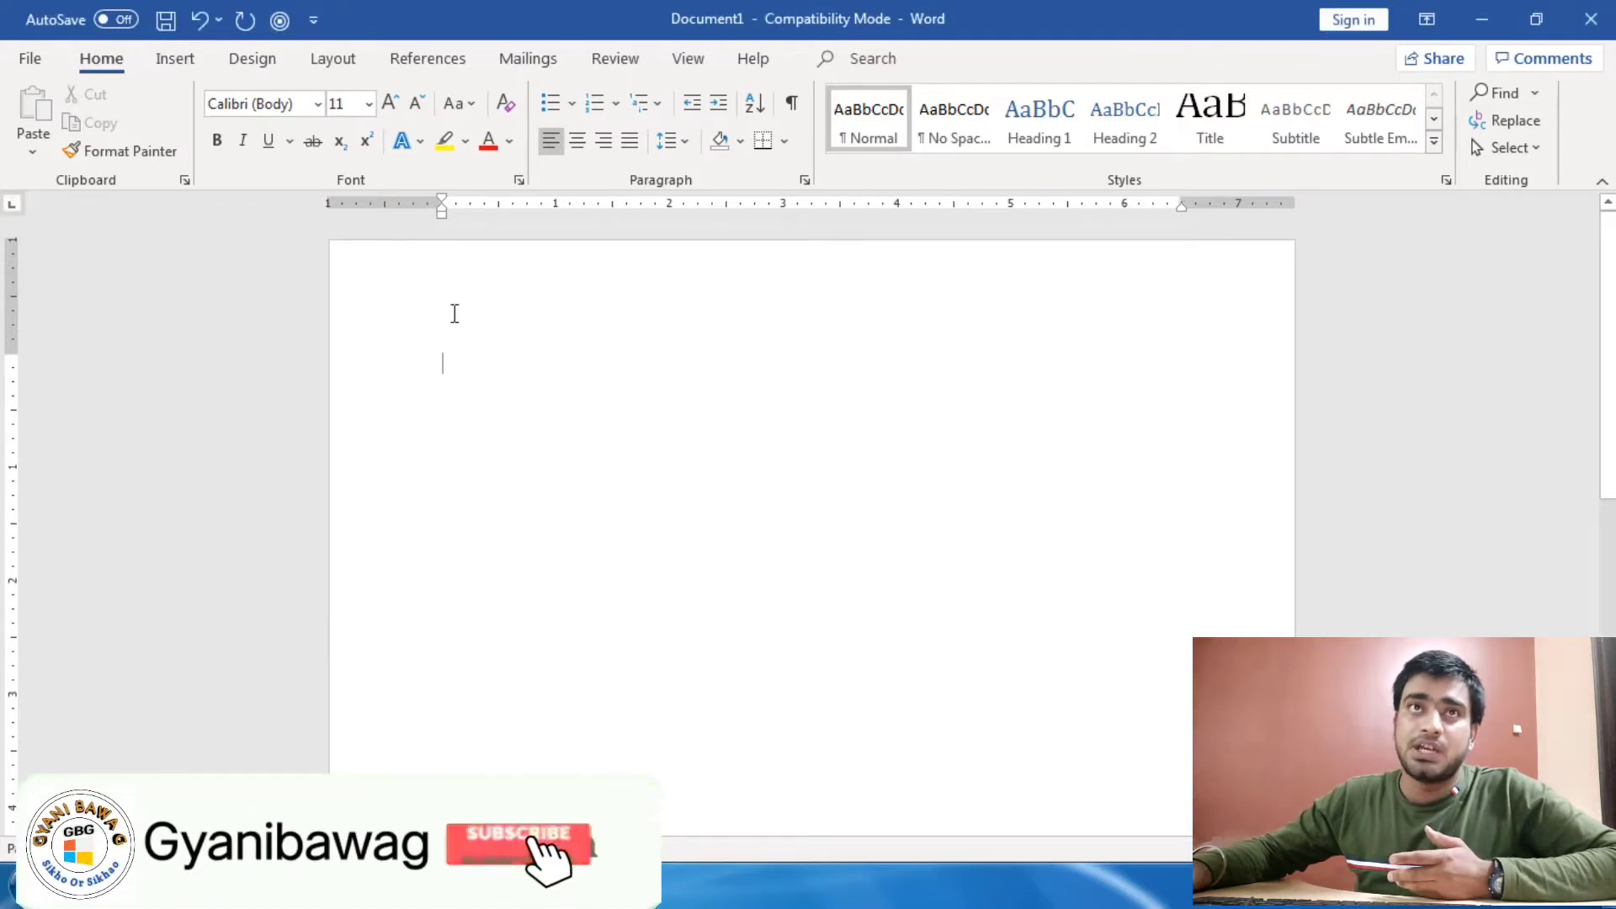
left_click(168, 60)
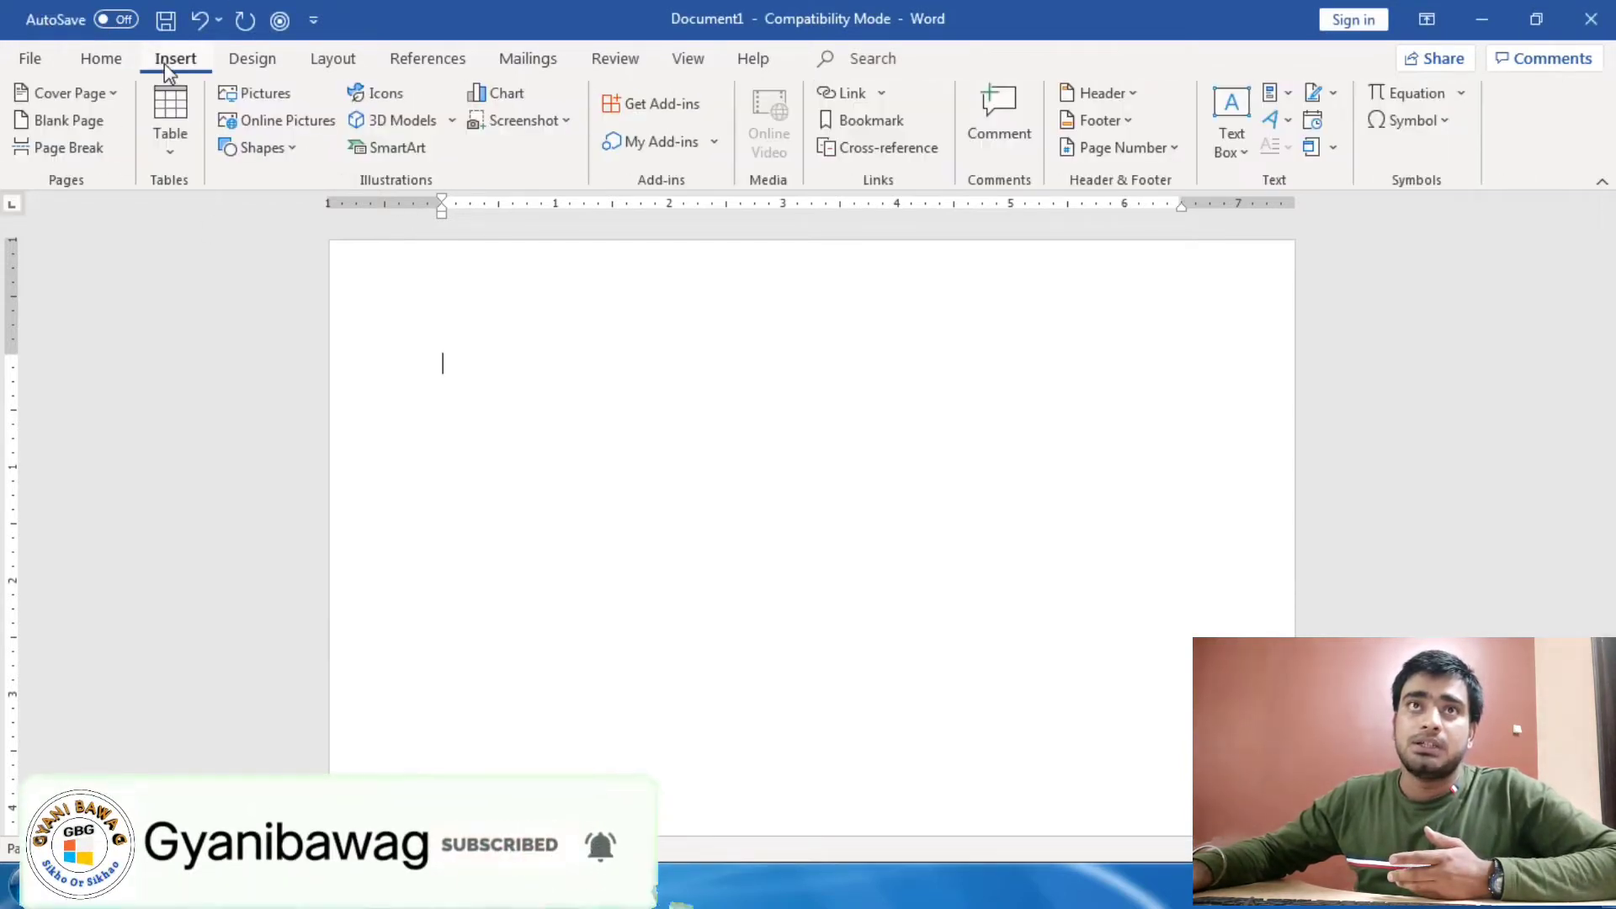
left_click(278, 99)
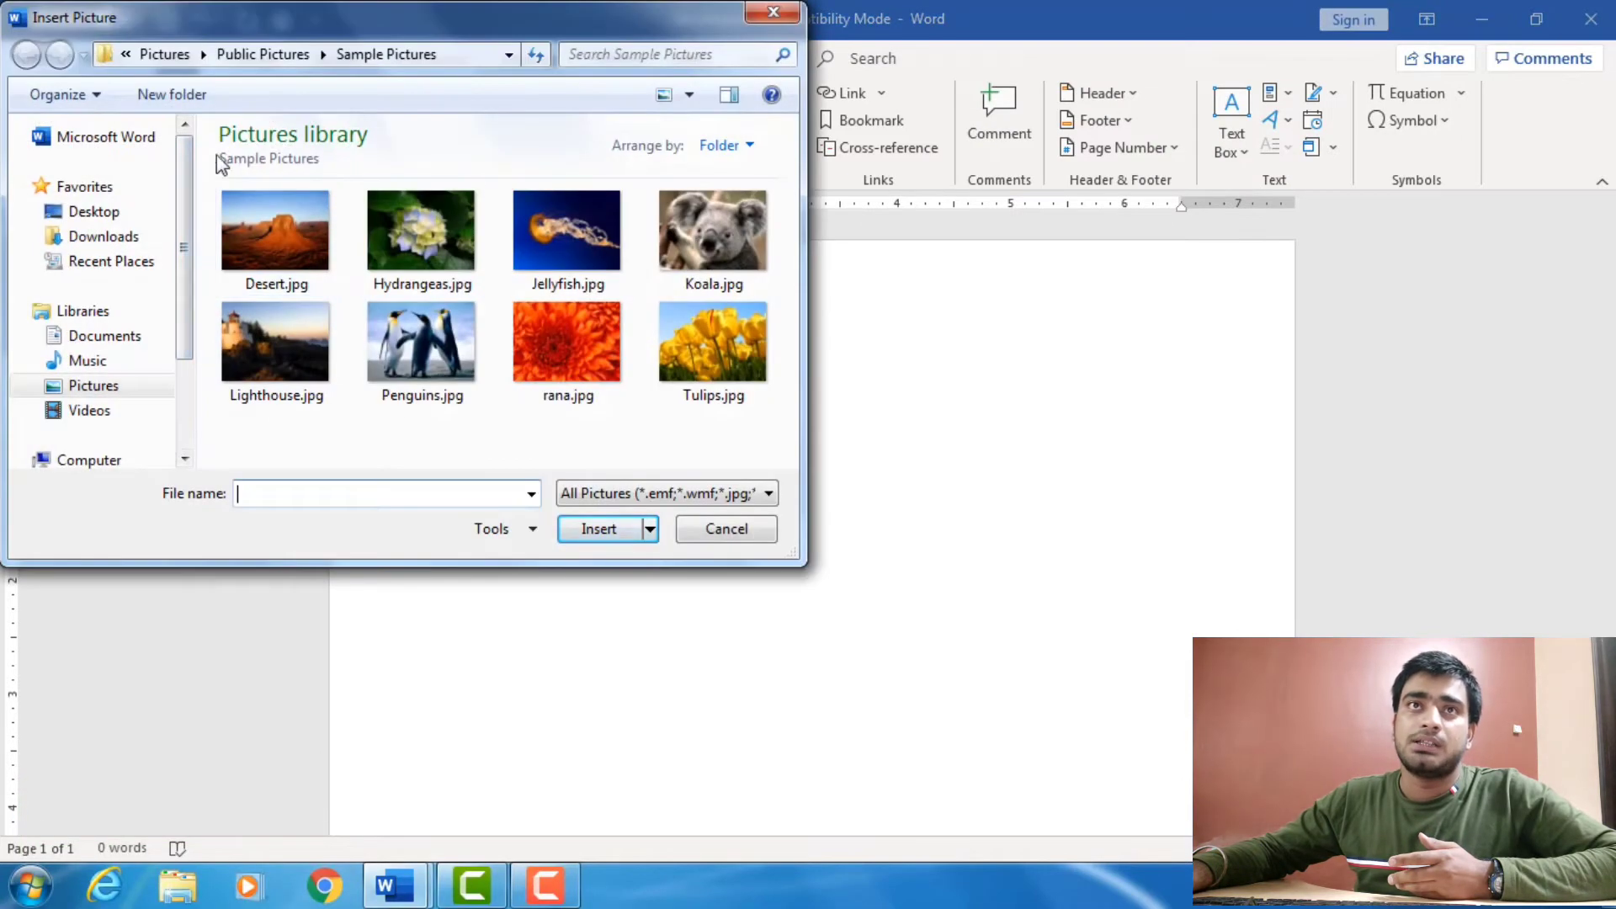
left_click(296, 243)
left_click(606, 528)
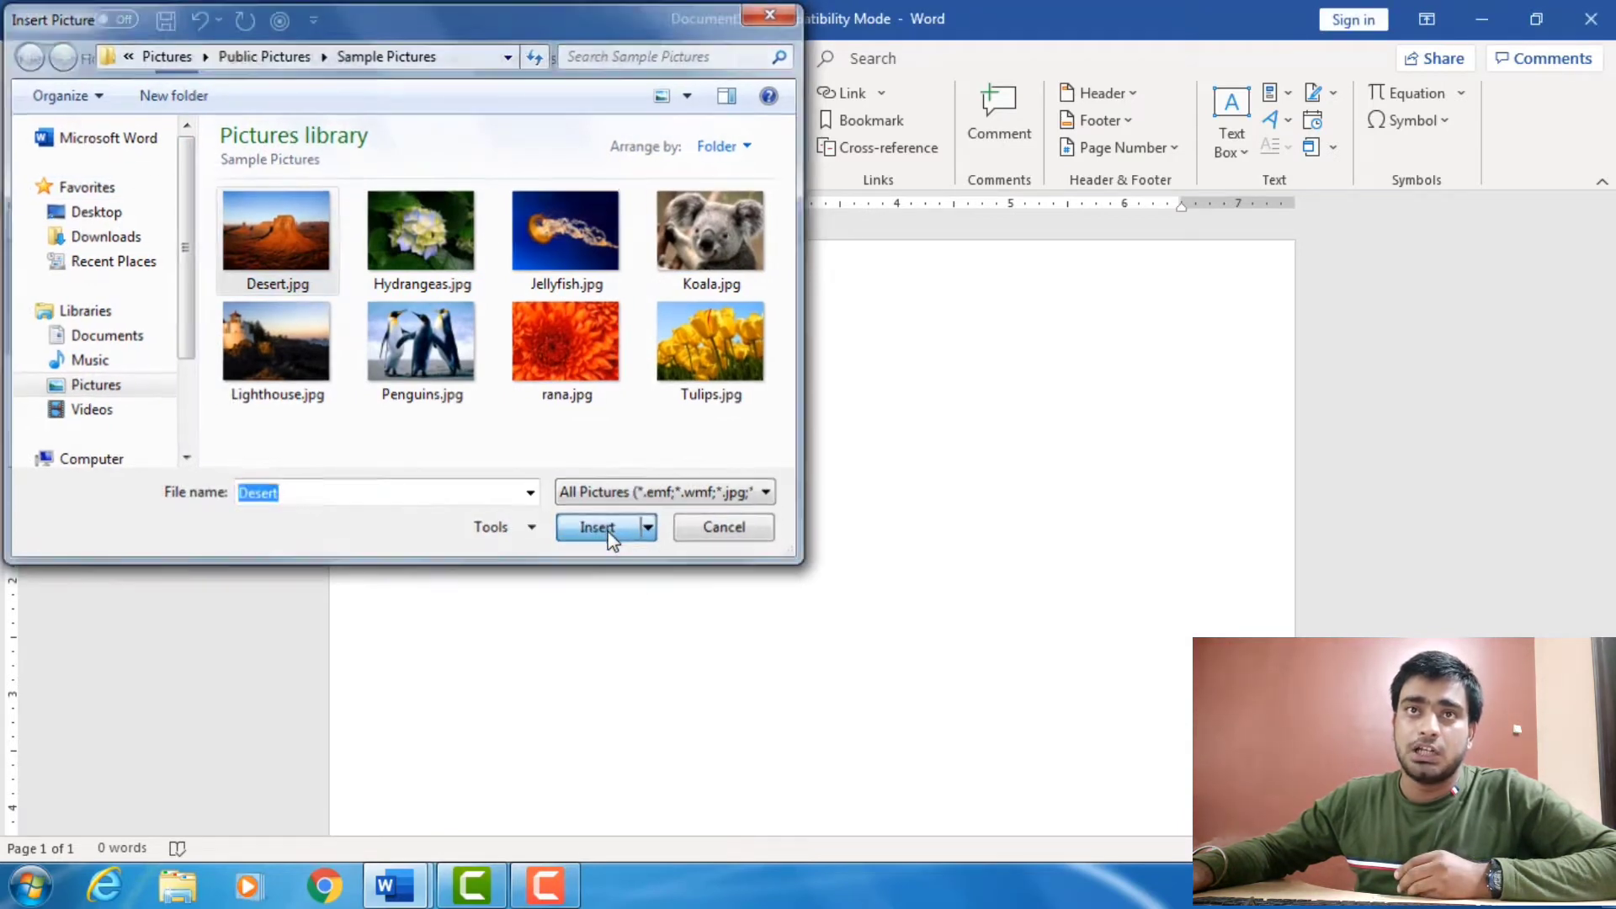
Shrink the desert picture proportionally to about 1.69" high by 2.25" wide
scroll(814, 443, "down", 3)
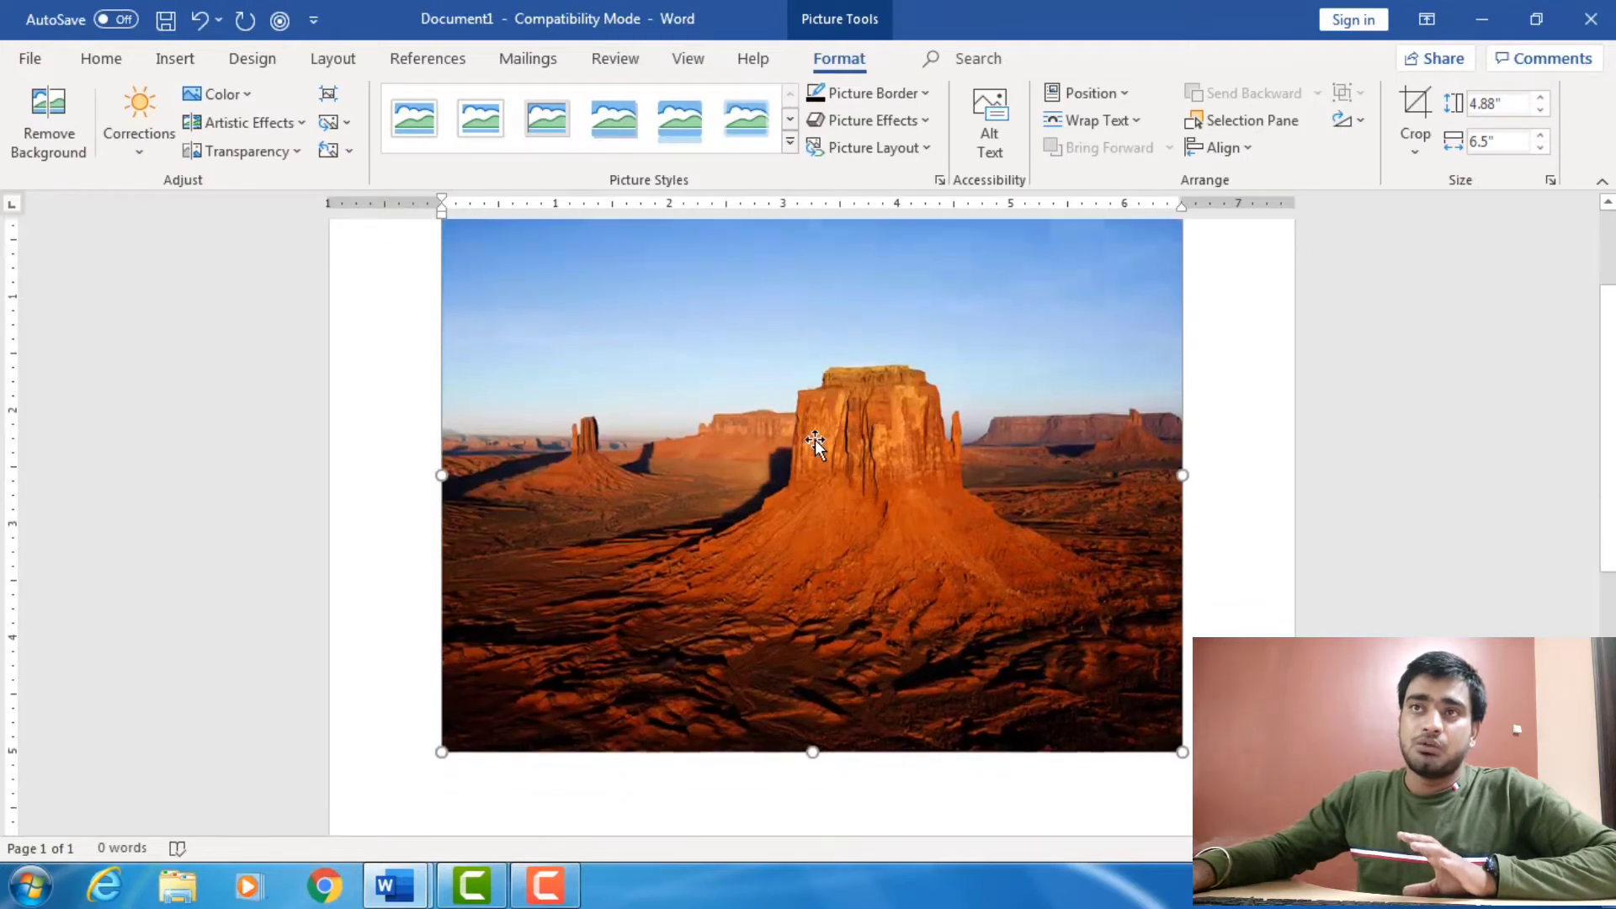
scroll(815, 441, "up", 1)
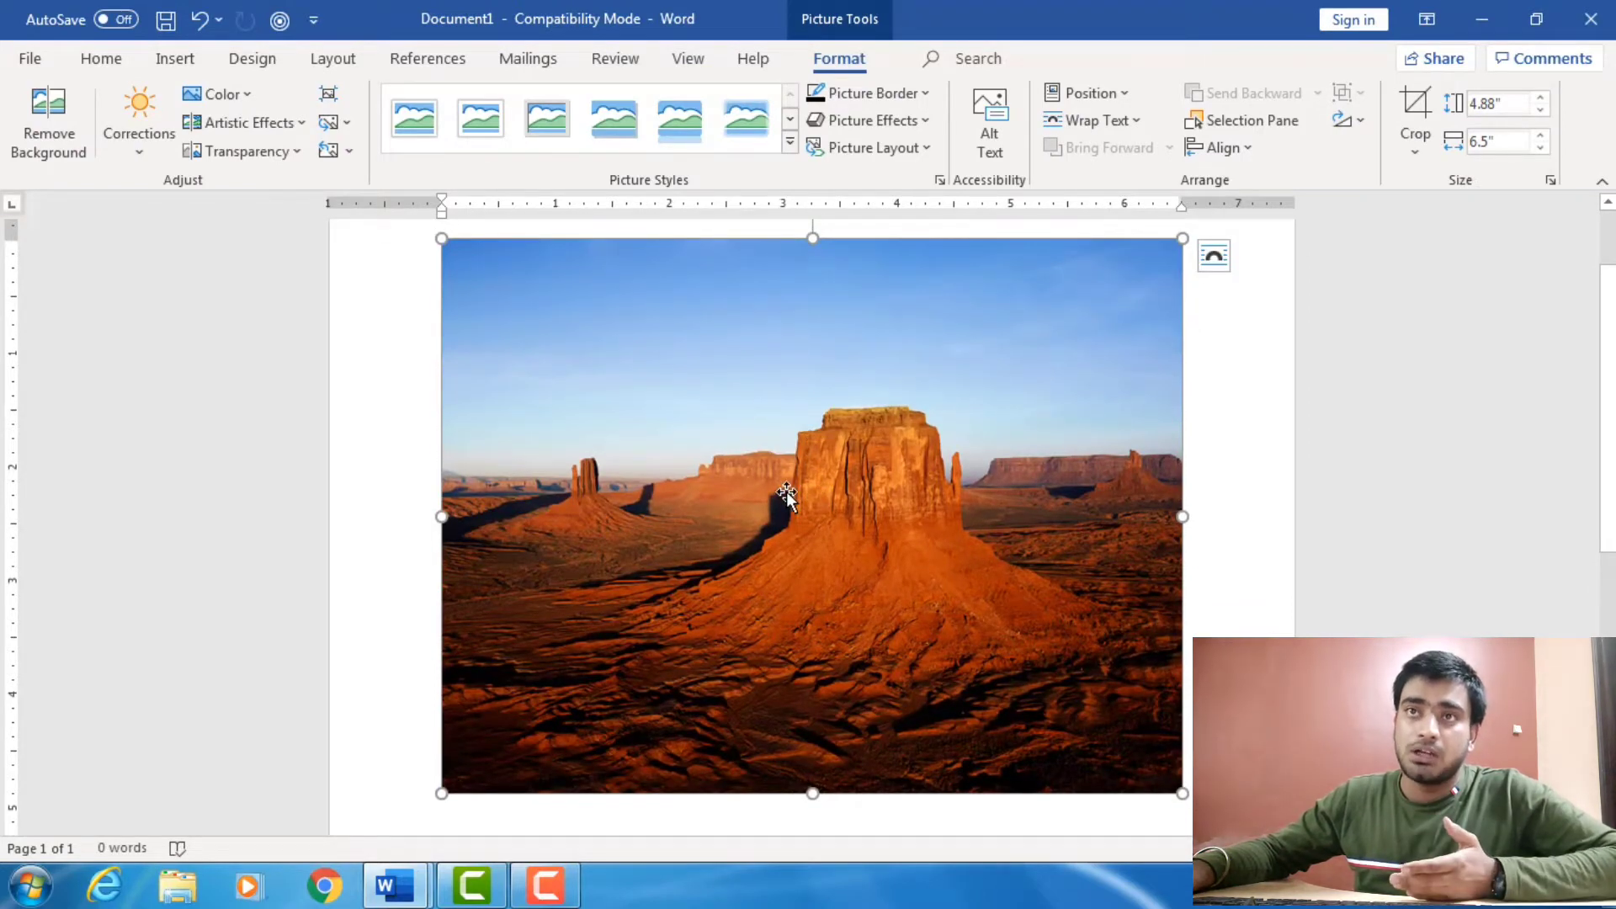
scroll(786, 497, "down", 2)
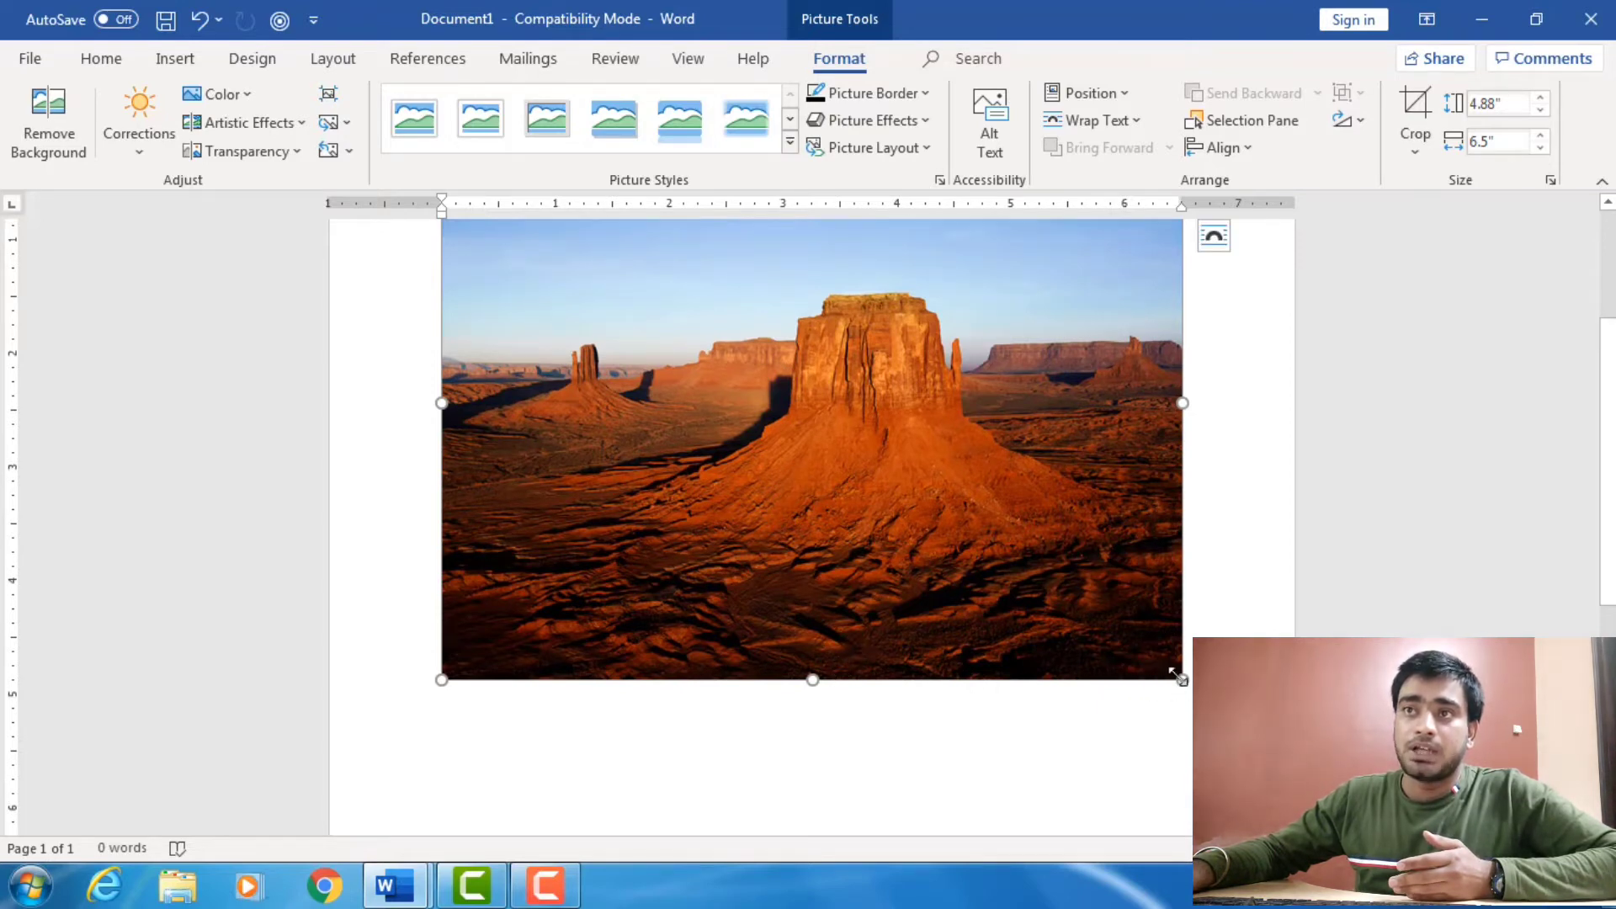
left_click_drag(1182, 678, 830, 416)
scroll(726, 494, "up", 2)
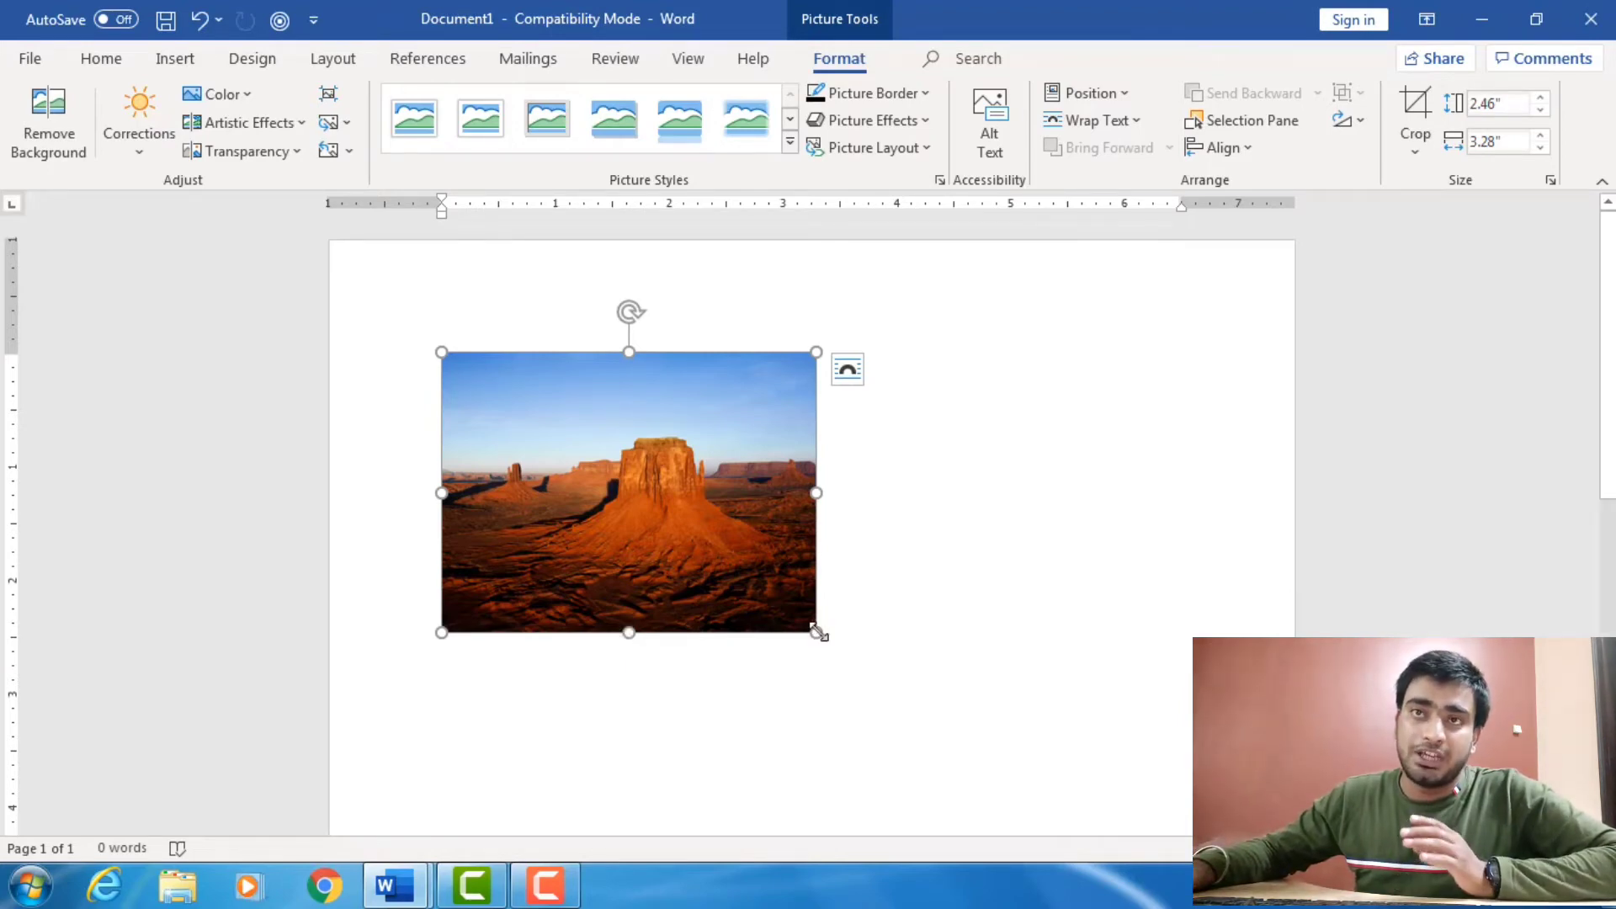
left_click_drag(816, 633, 698, 462)
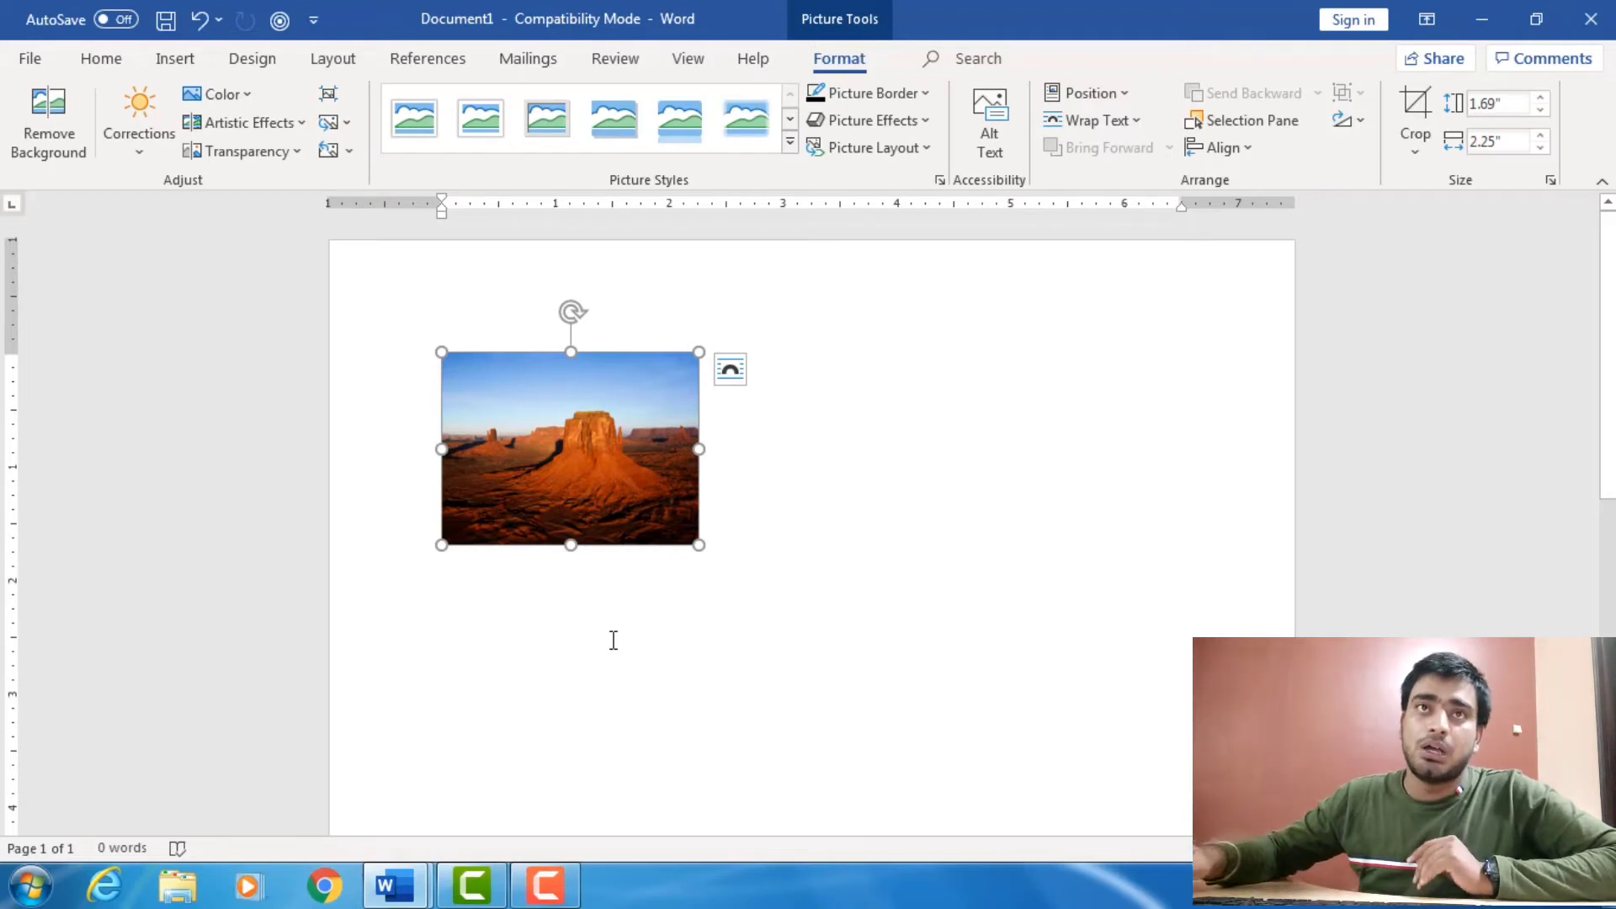
Remove the desert picture's background, marking the outer side and lower edges as areas to remove, and keep the changes
left_click(32, 134)
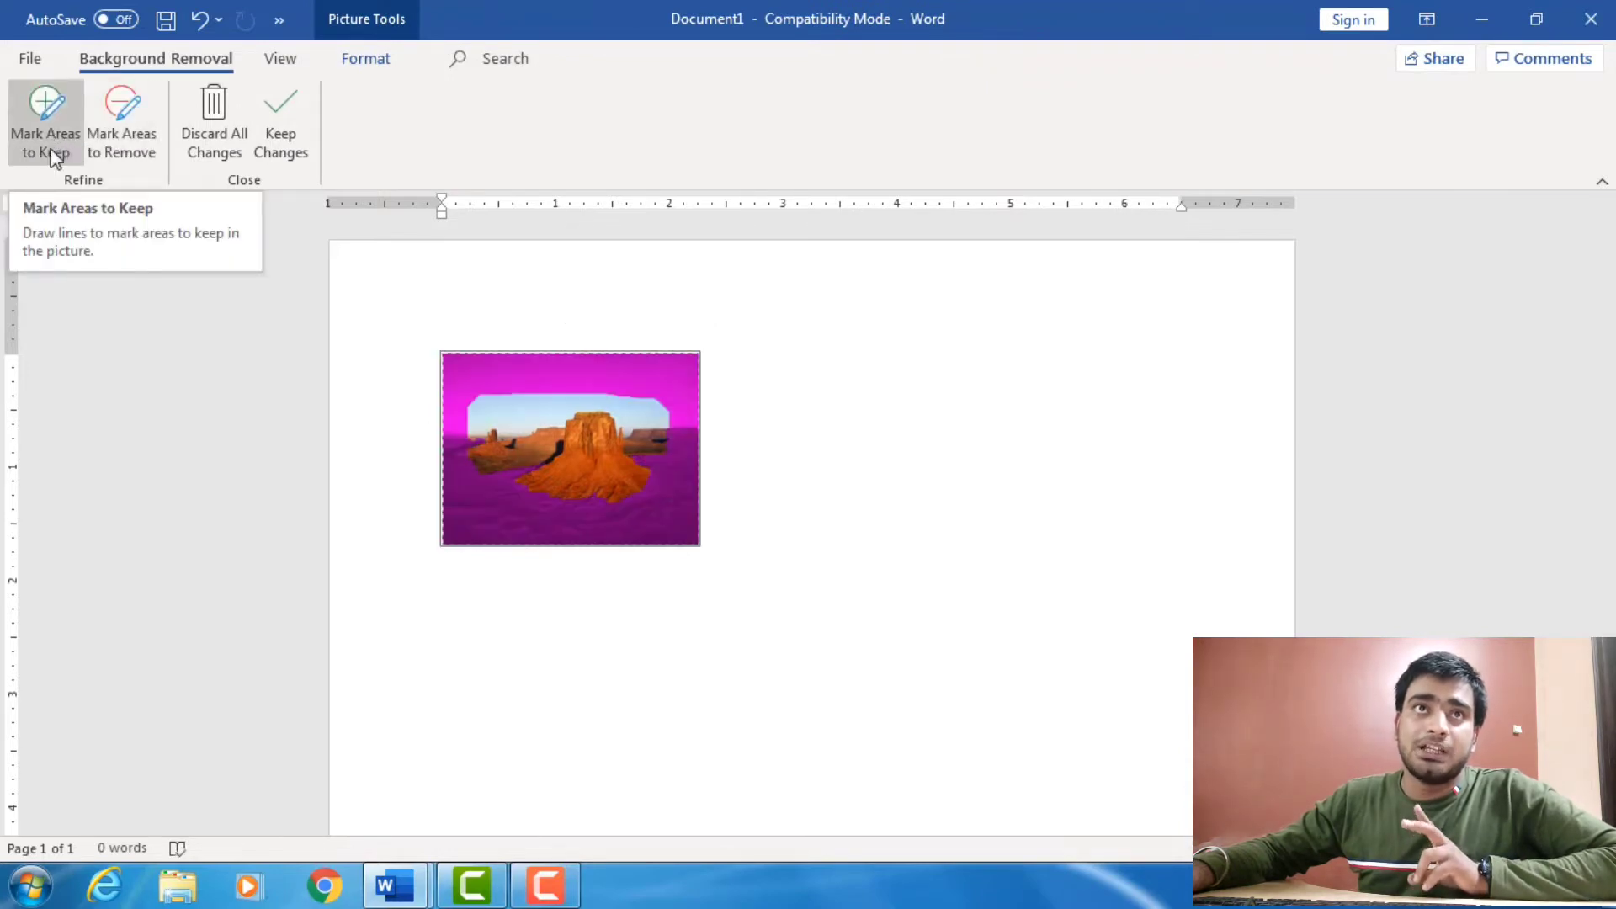
left_click(37, 154)
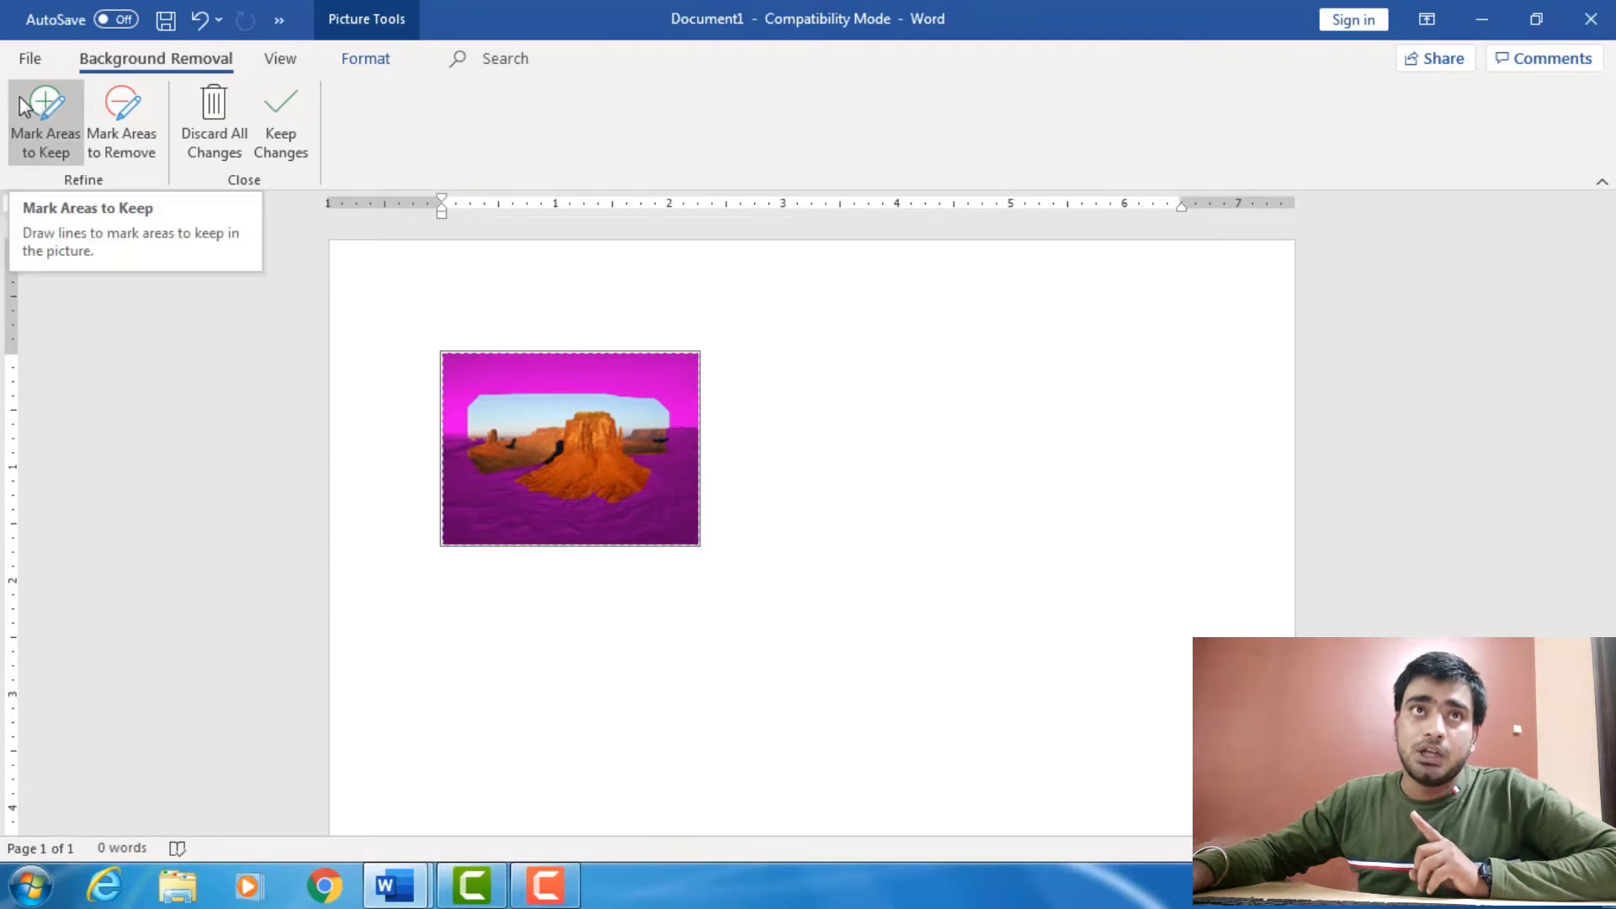
left_click(126, 151)
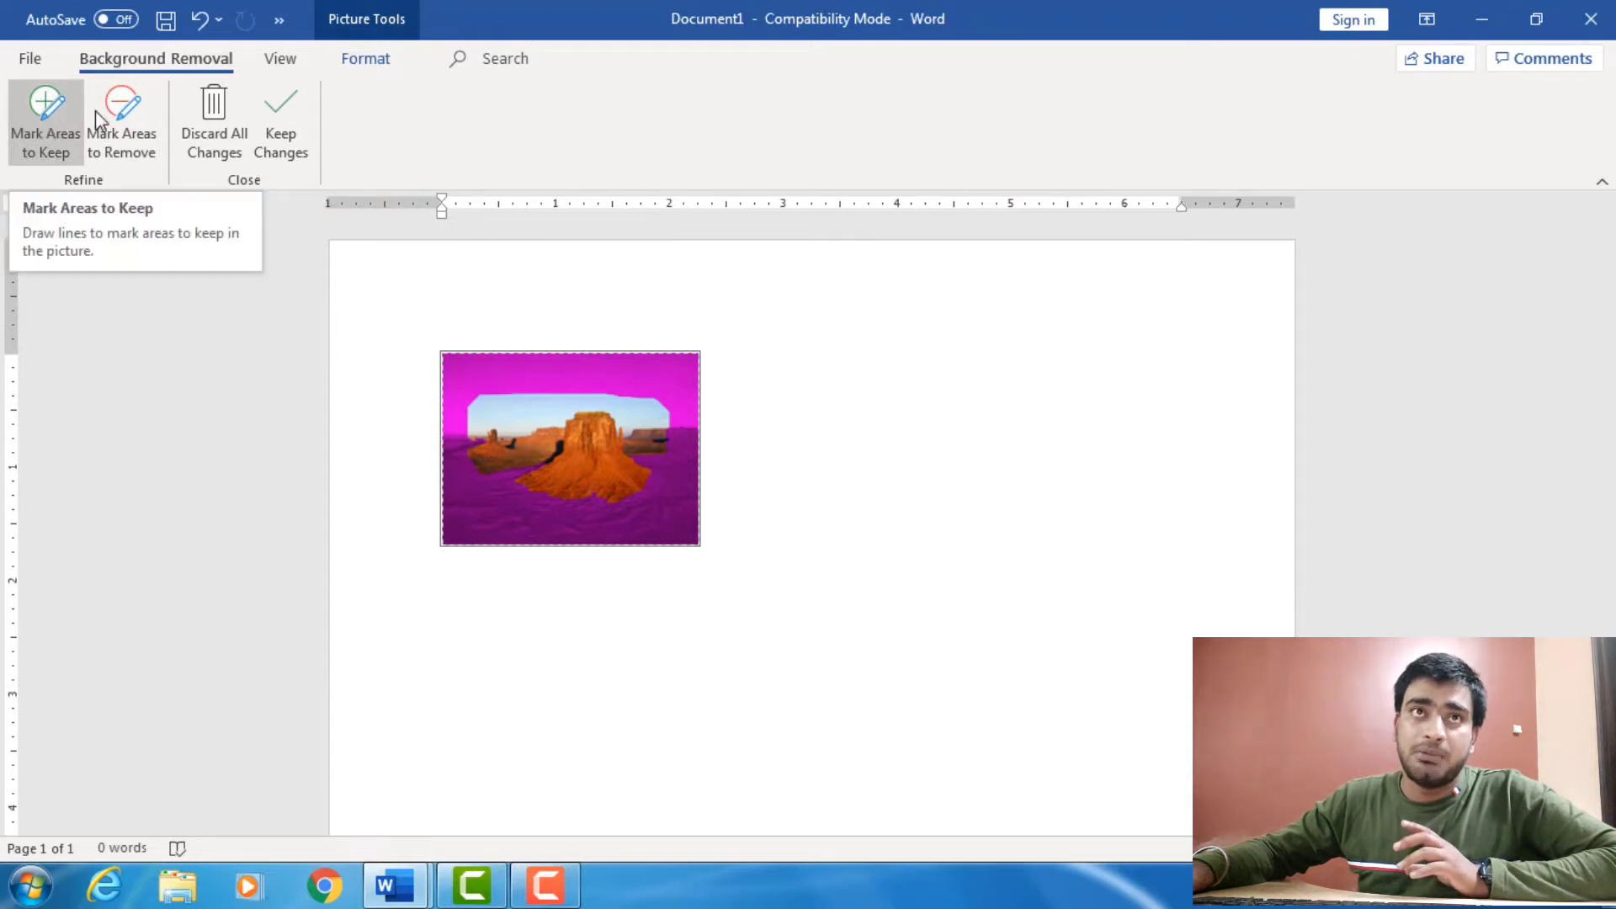
left_click(131, 128)
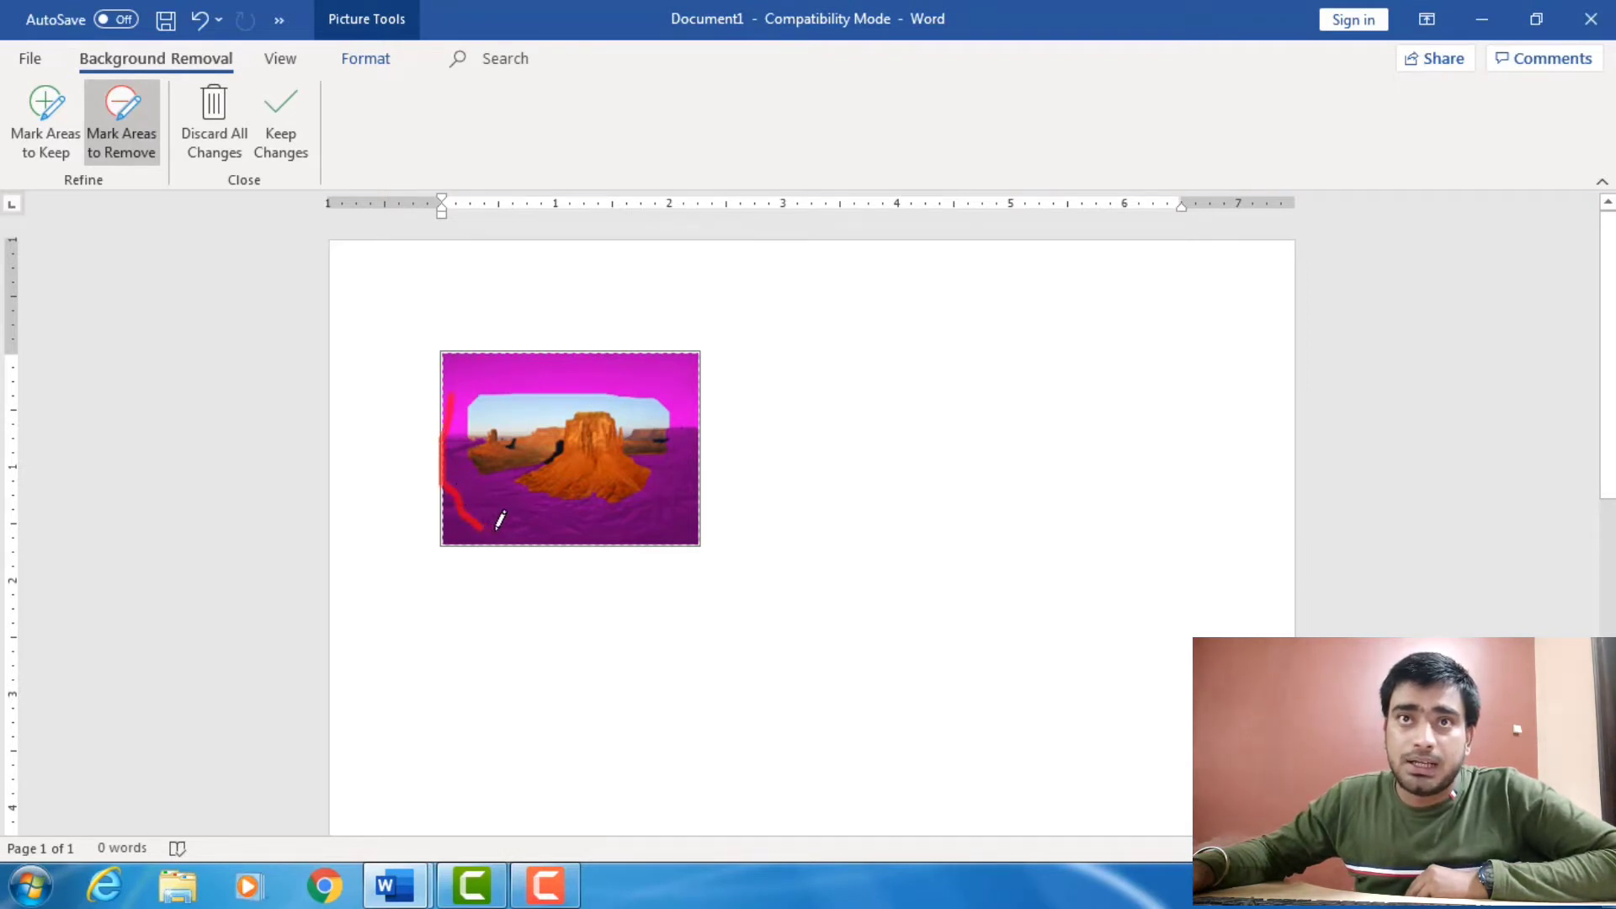
left_click_drag(584, 525, 689, 516)
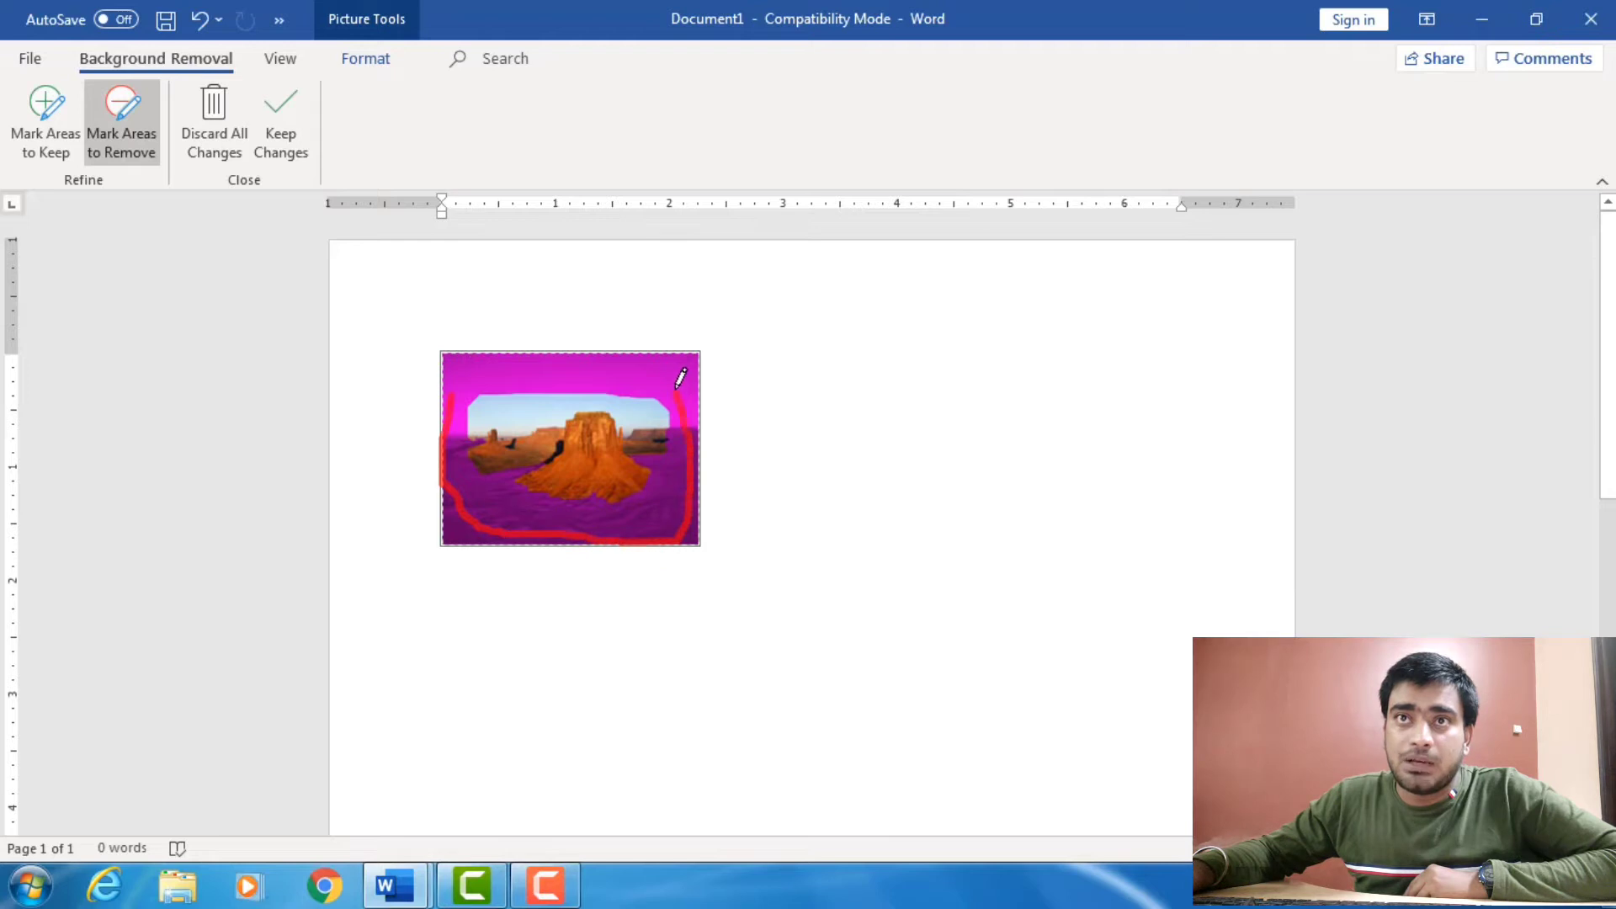
left_click_drag(455, 367, 451, 375)
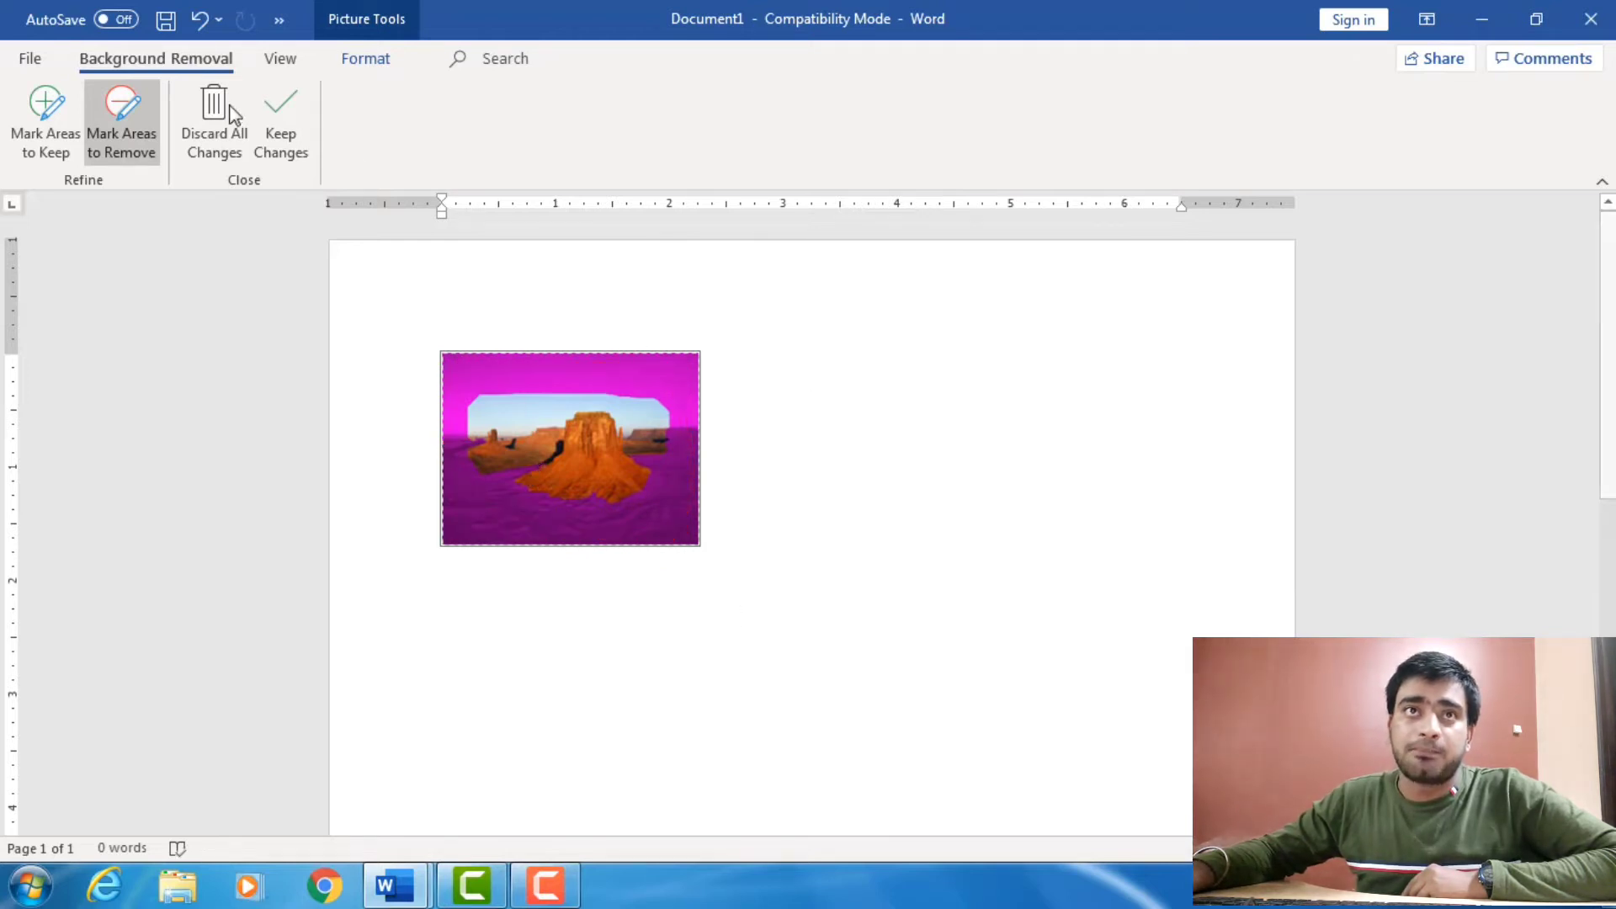
left_click(289, 133)
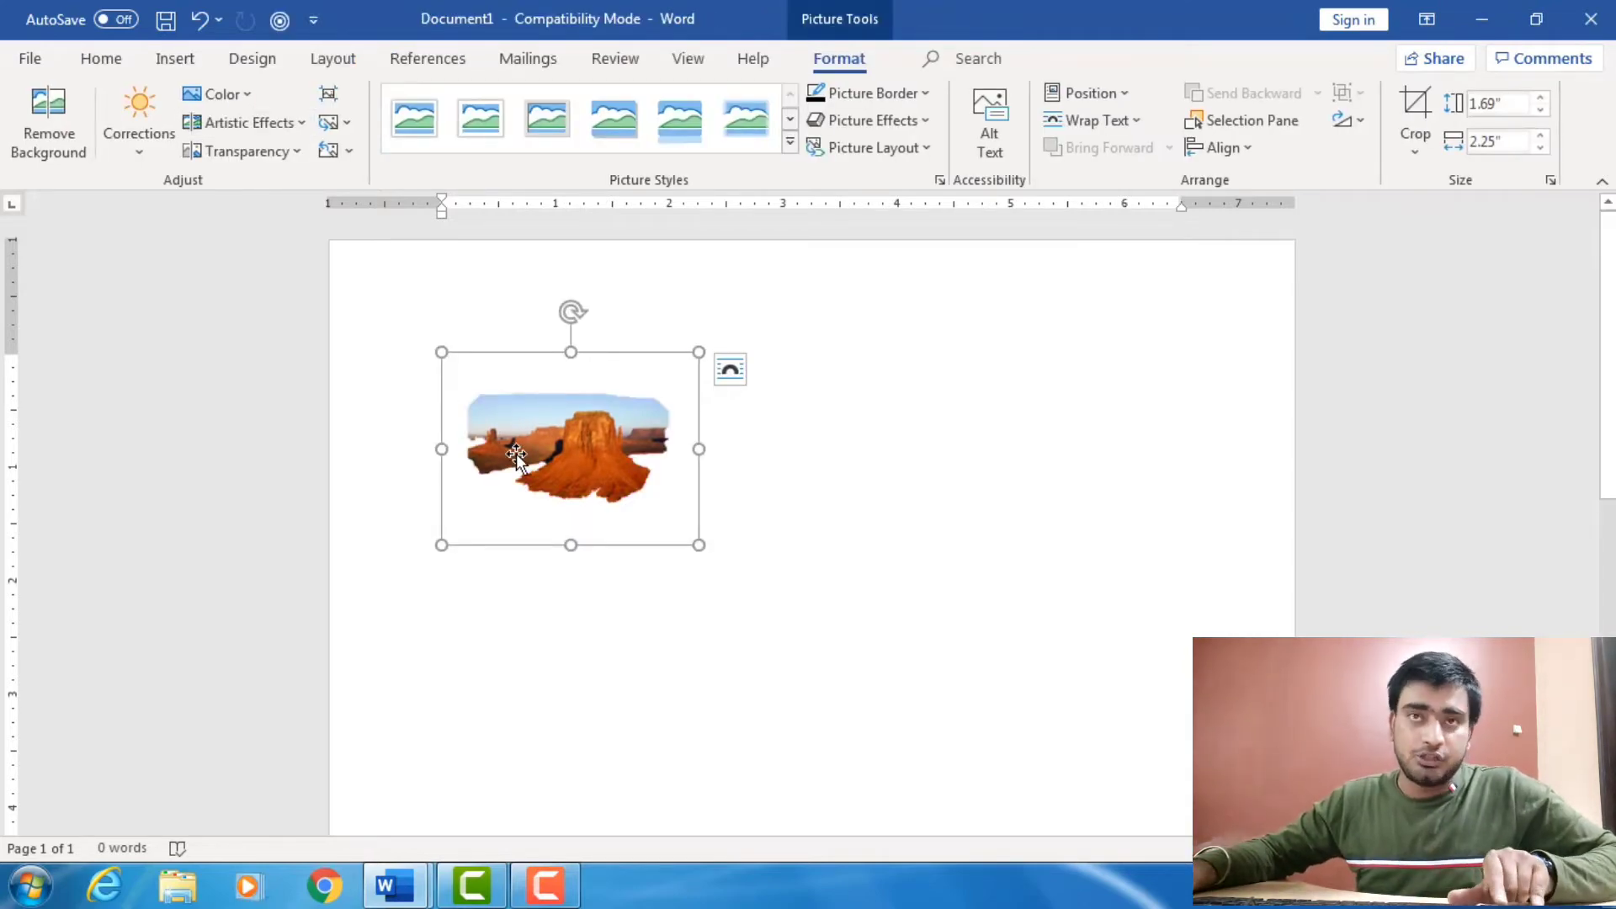
Undo the kept background removal and discard all its changes
key("ctrl+z")
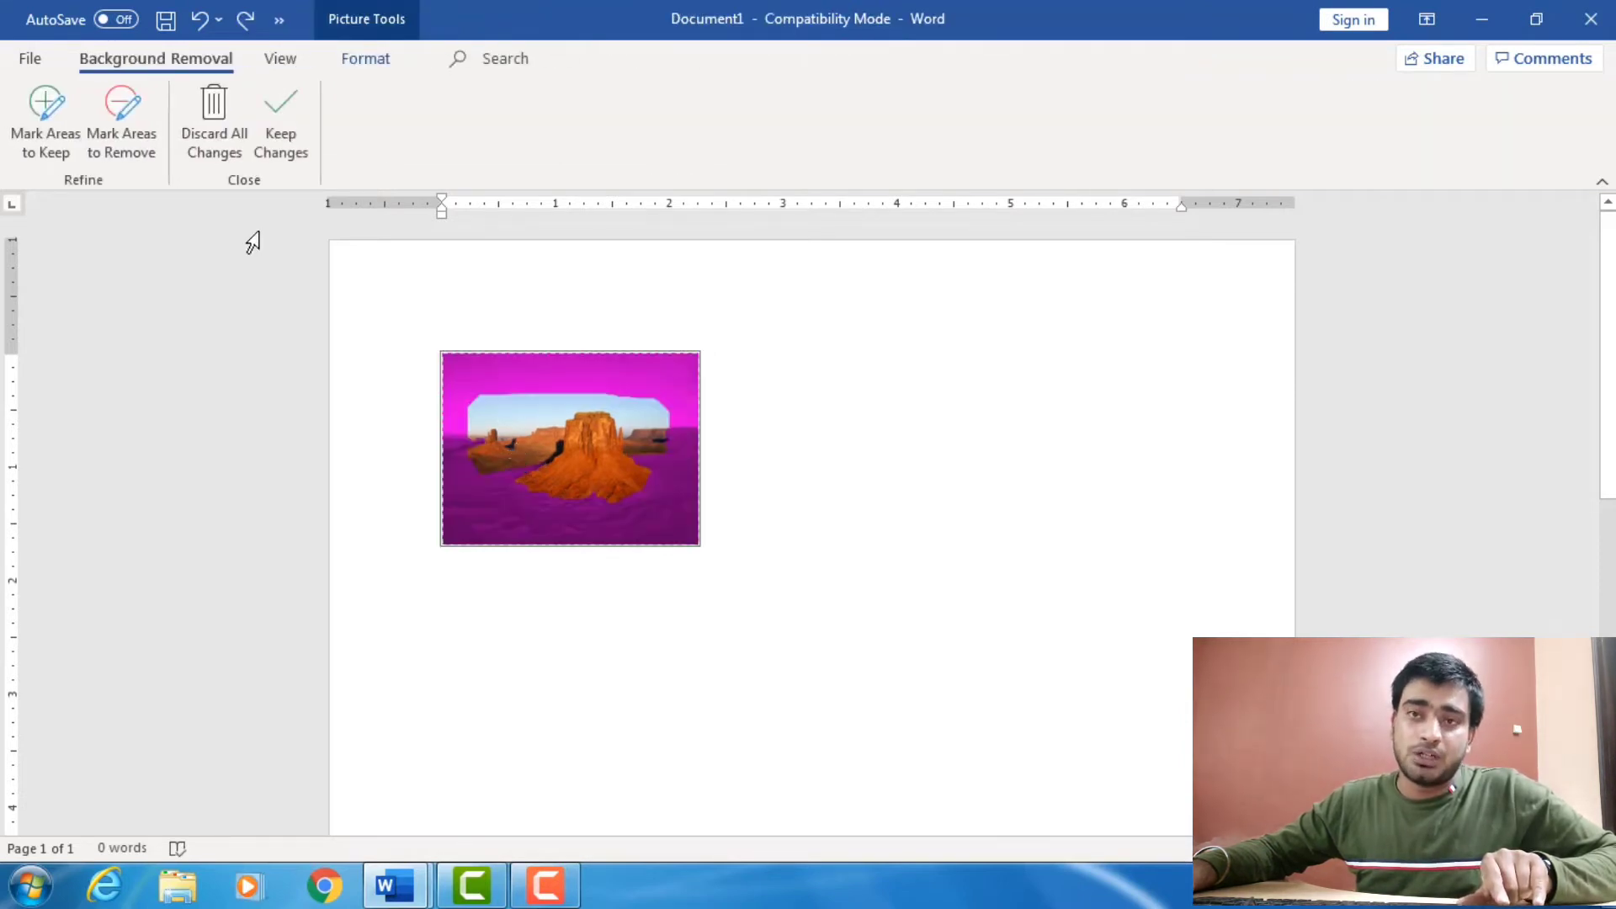
left_click(217, 114)
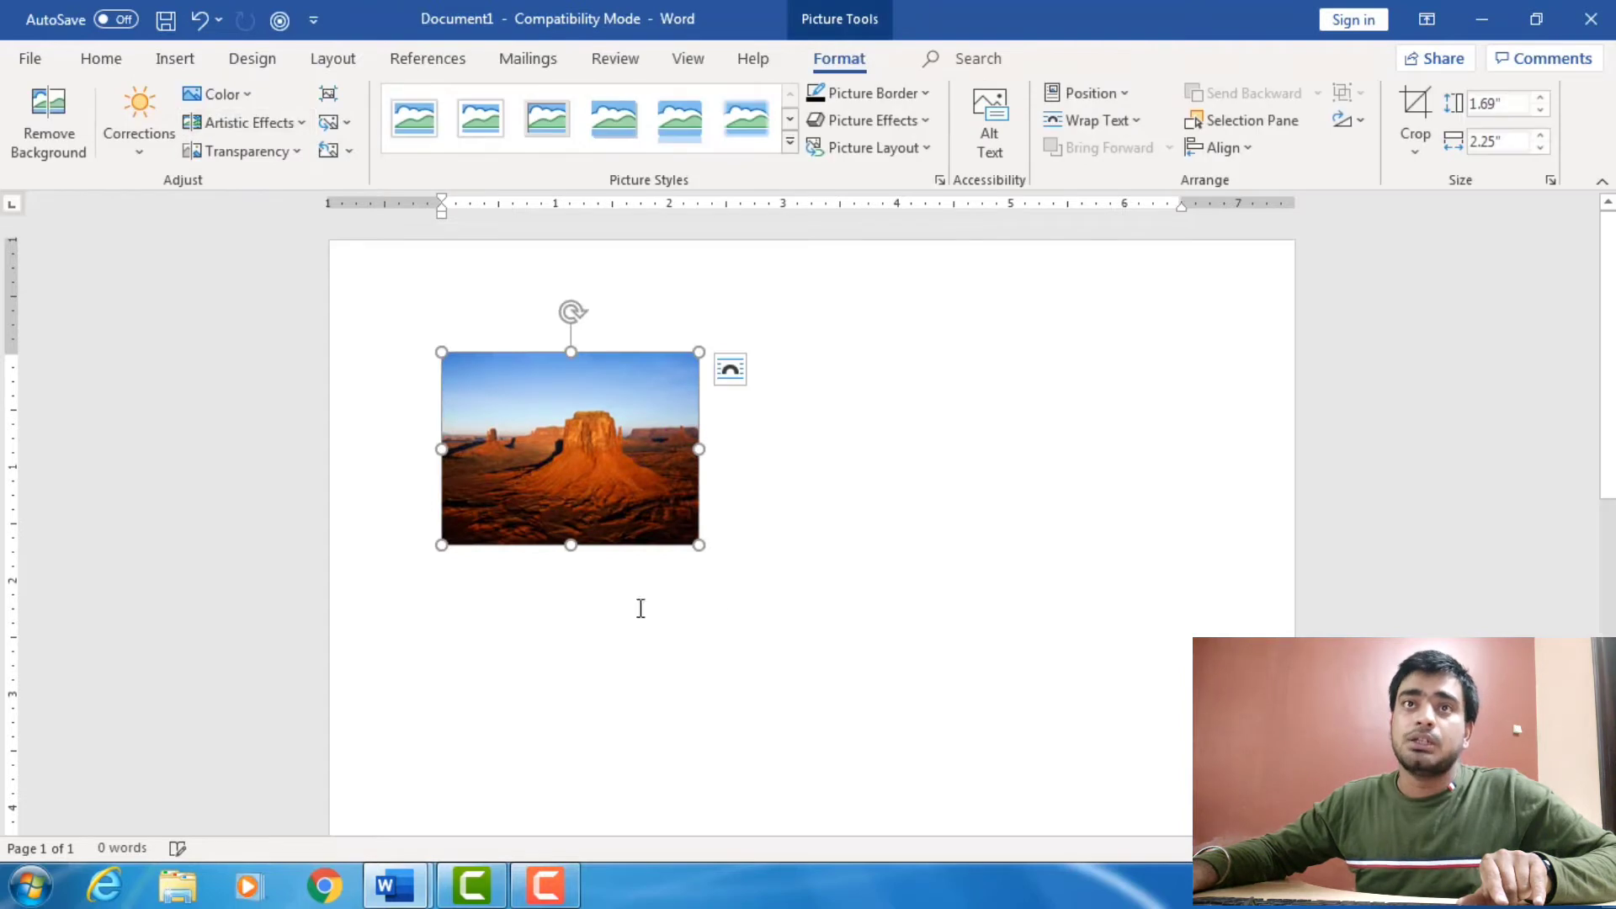
left_click(141, 151)
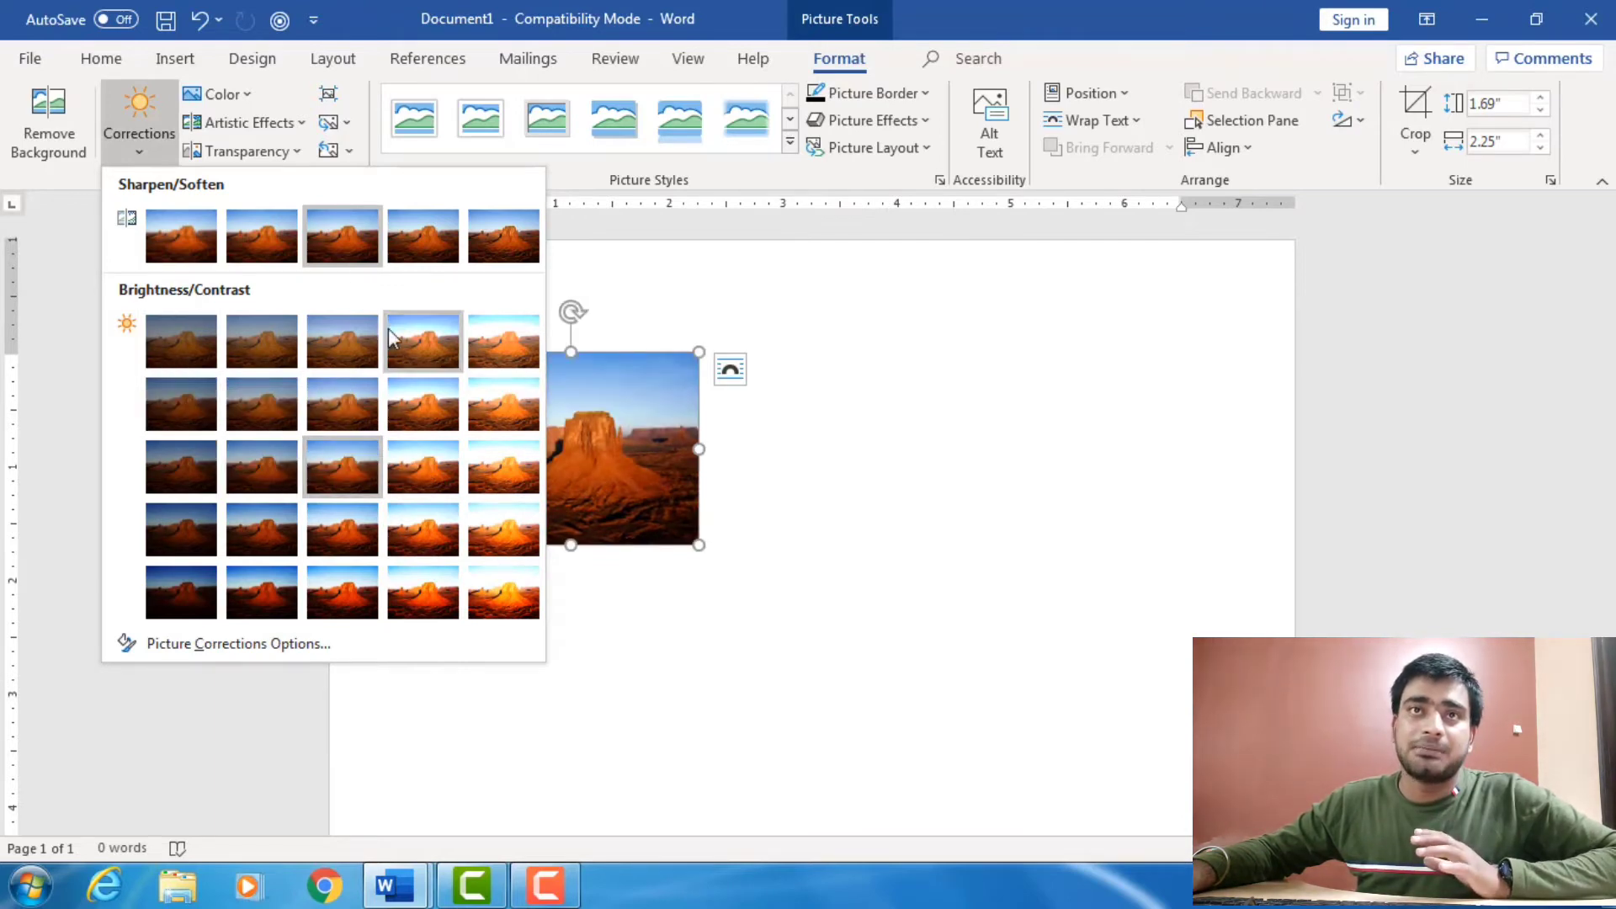
left_click(761, 311)
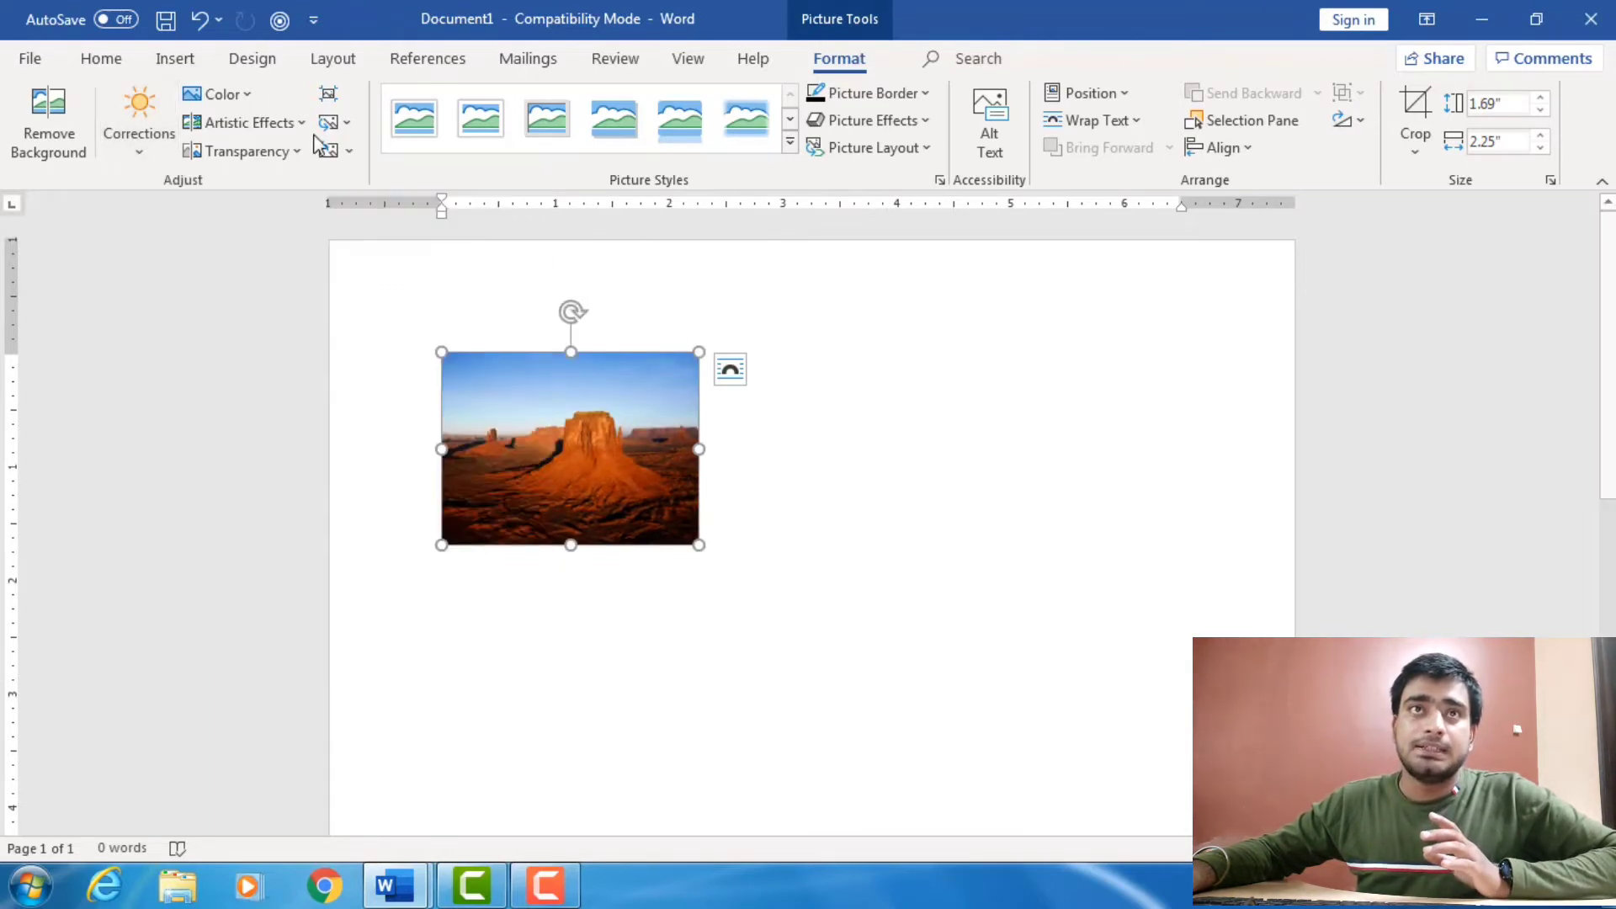
Recolor the desert picture with the light orange variant, and replace it with Purple, Accent color 4 Light
left_click(221, 94)
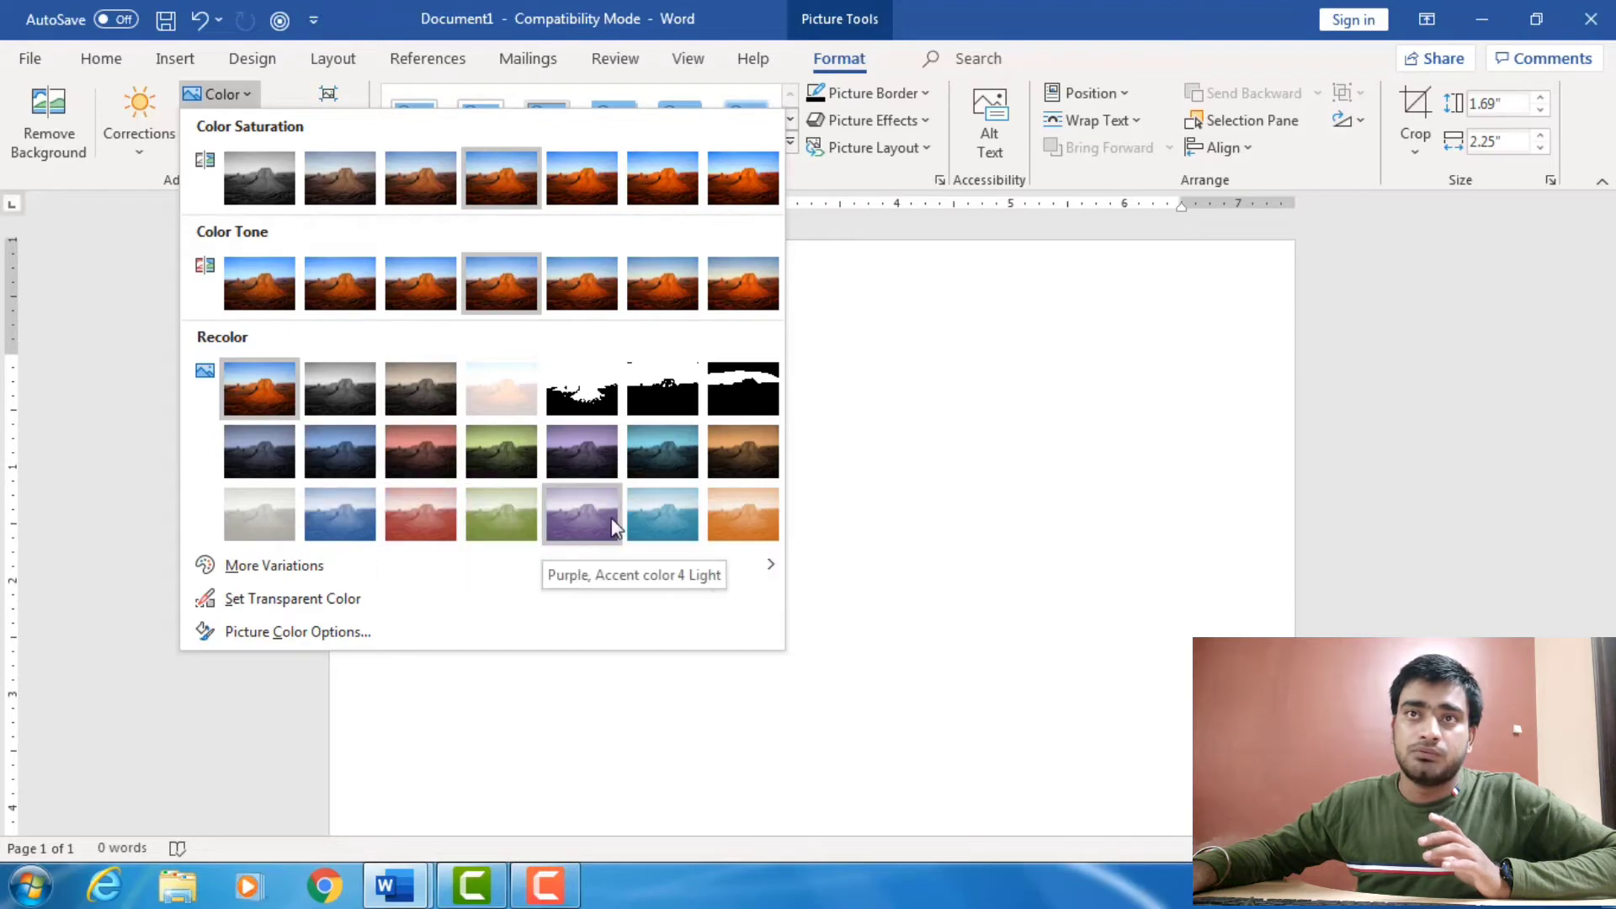
left_click(714, 512)
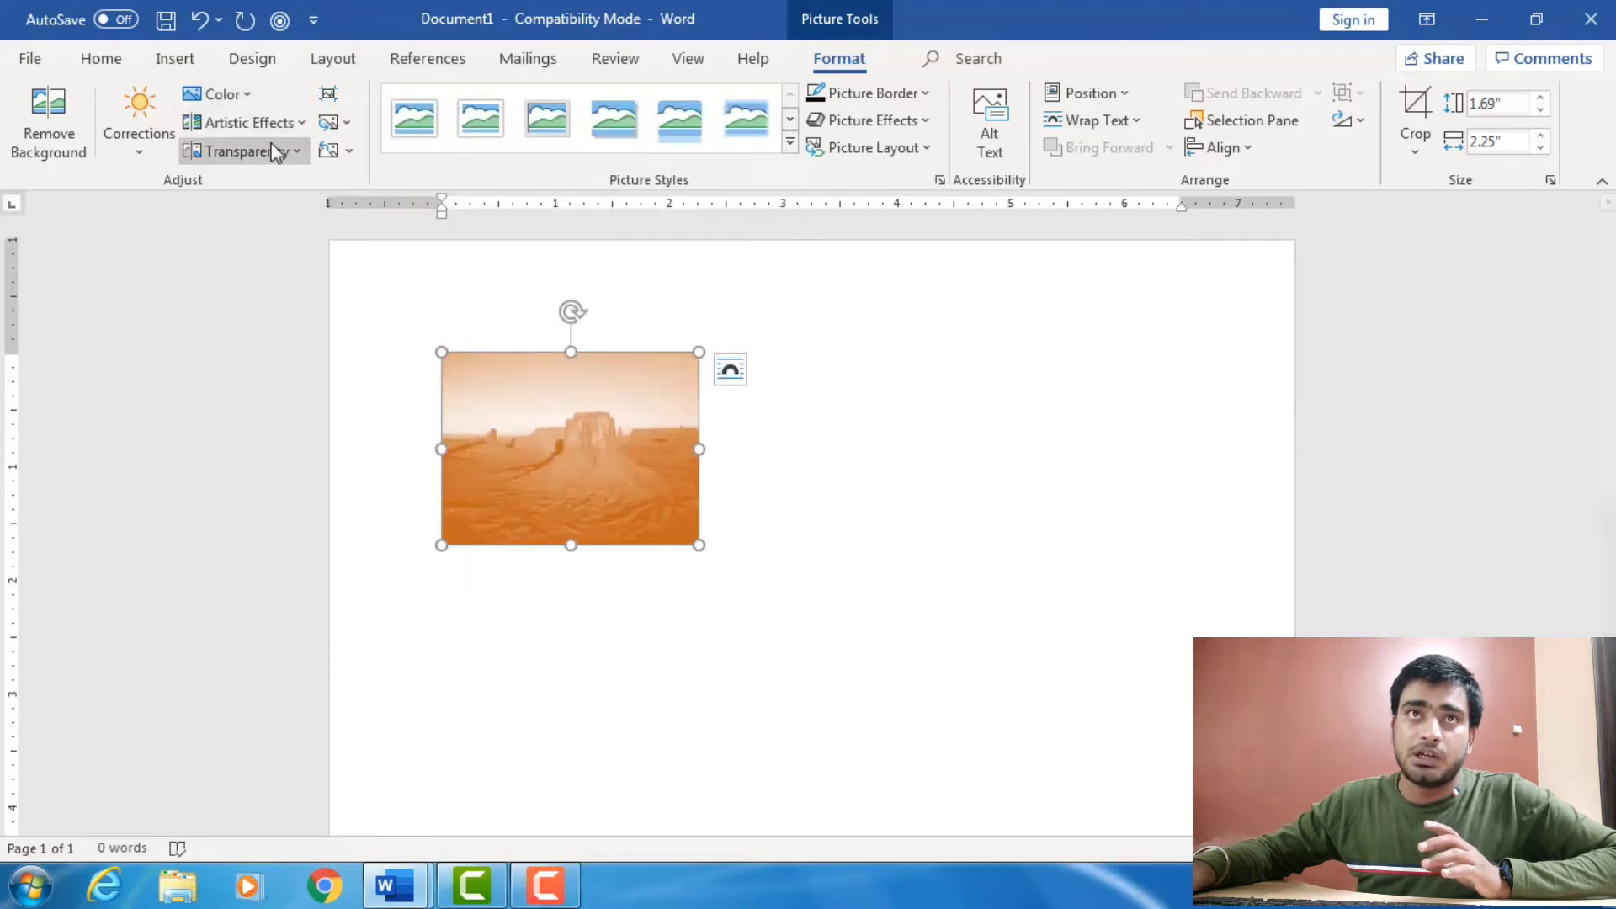
left_click(246, 101)
left_click(570, 531)
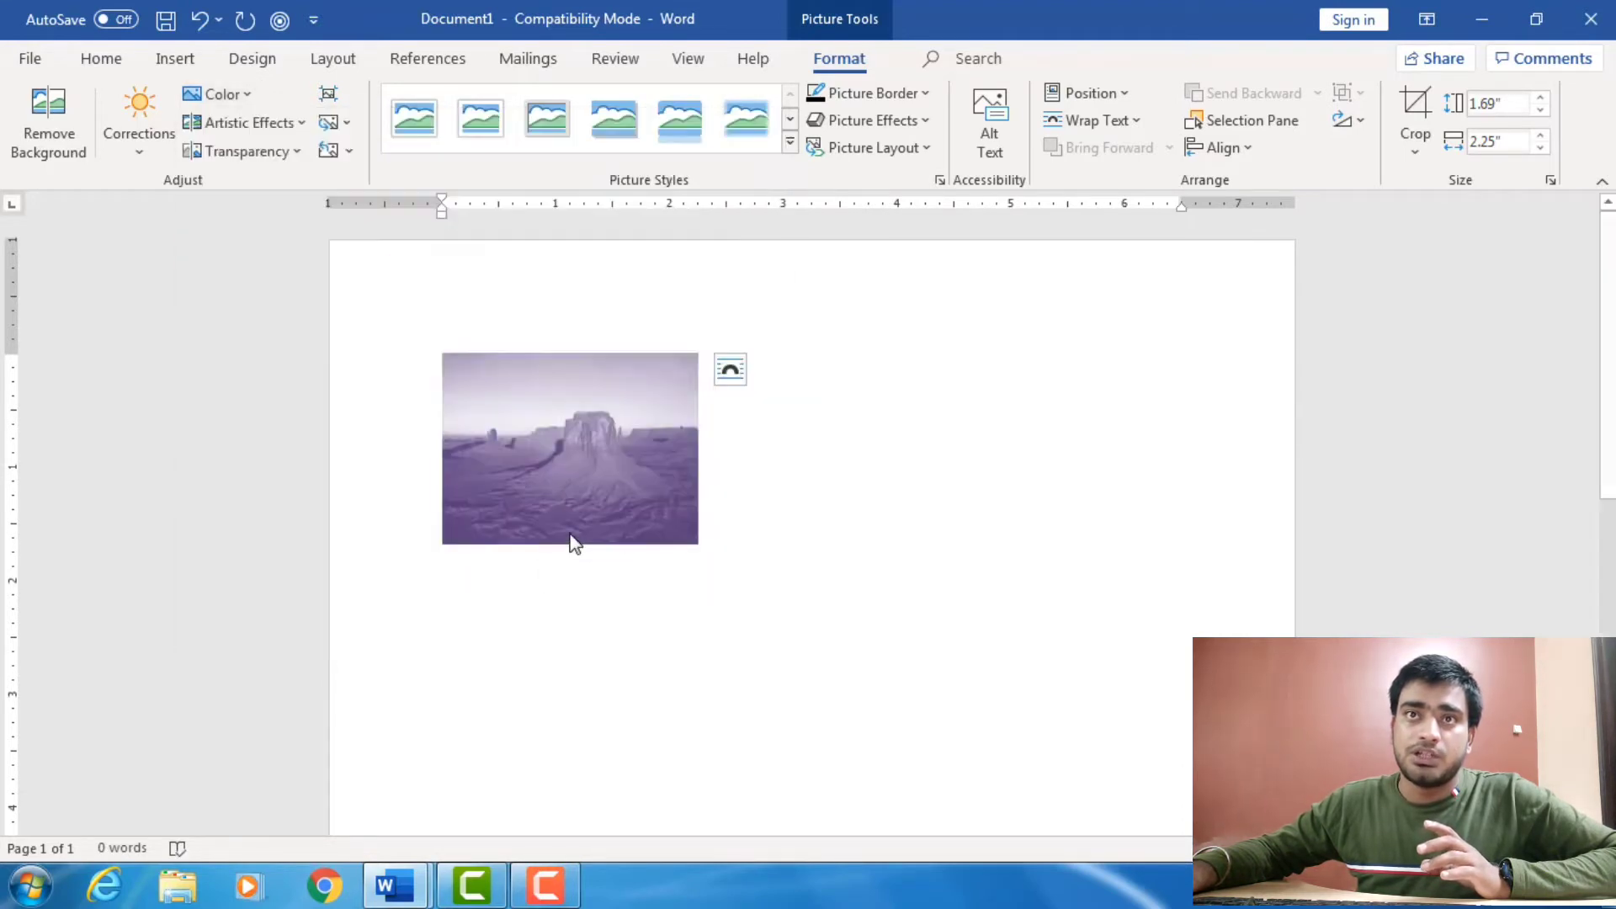
Restore the desert picture's original colors by removing the purple recolor
left_click(234, 95)
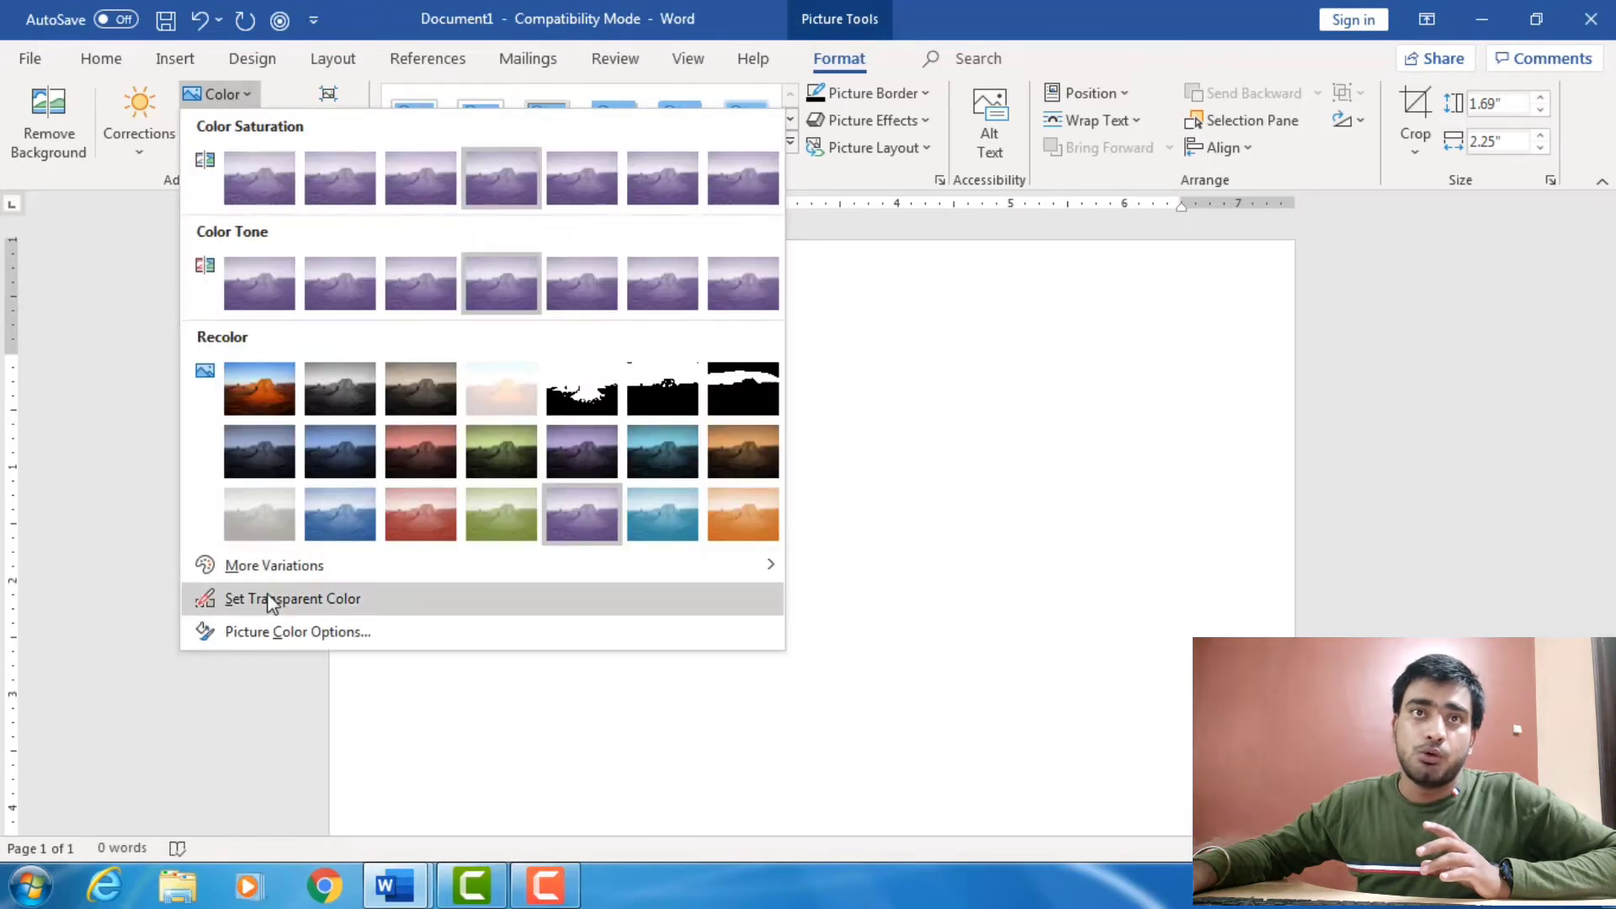
mouse_move(269, 565)
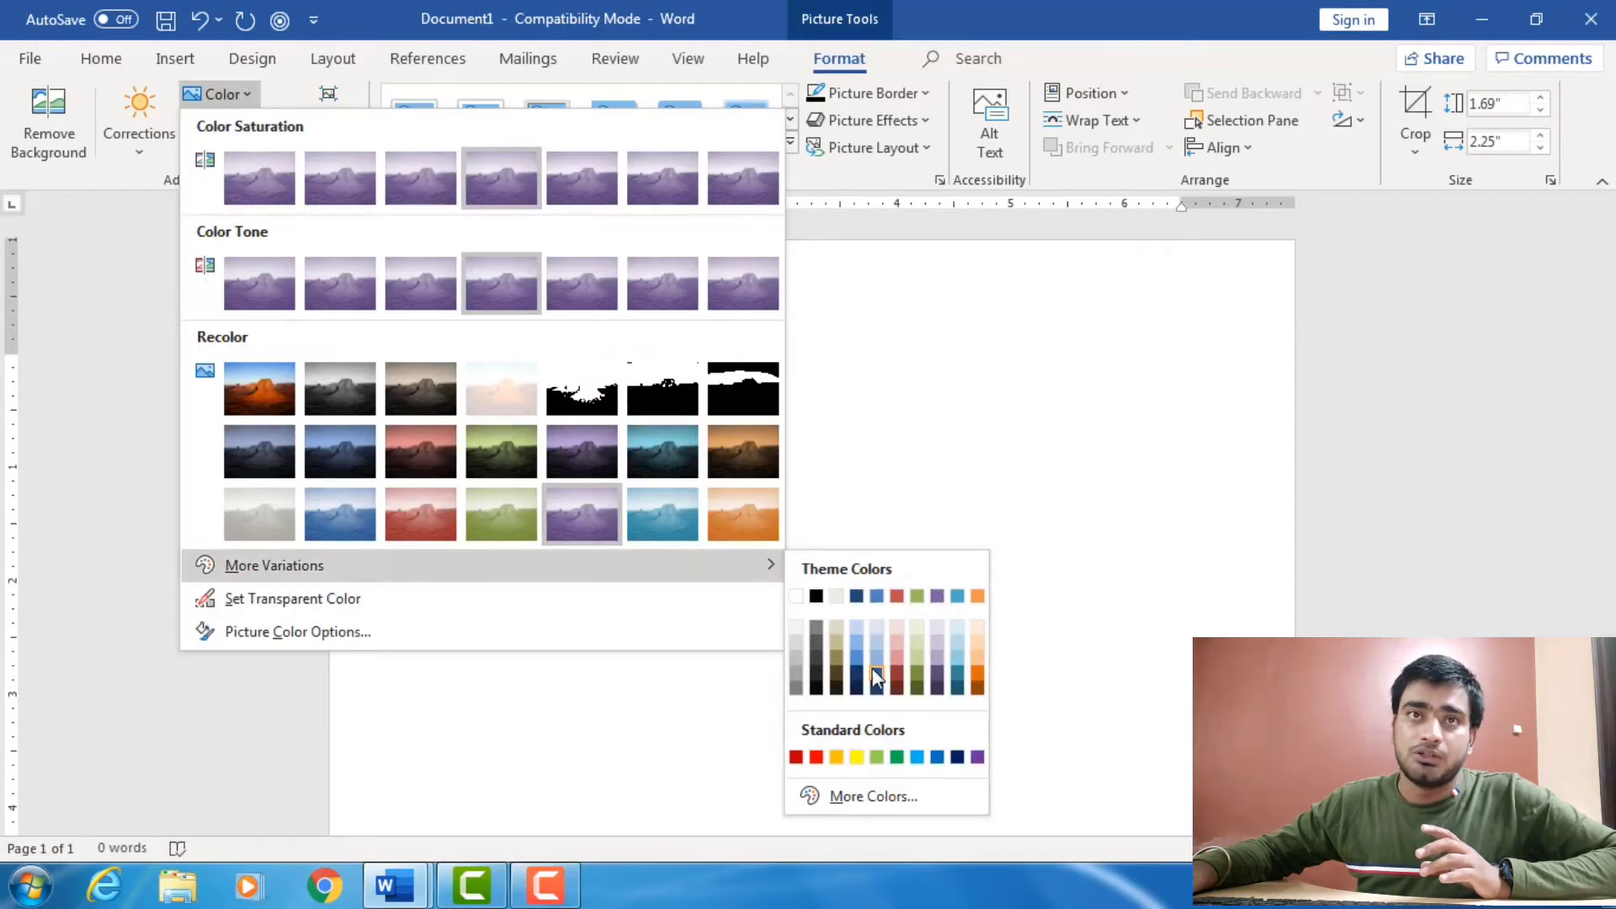
left_click(1073, 394)
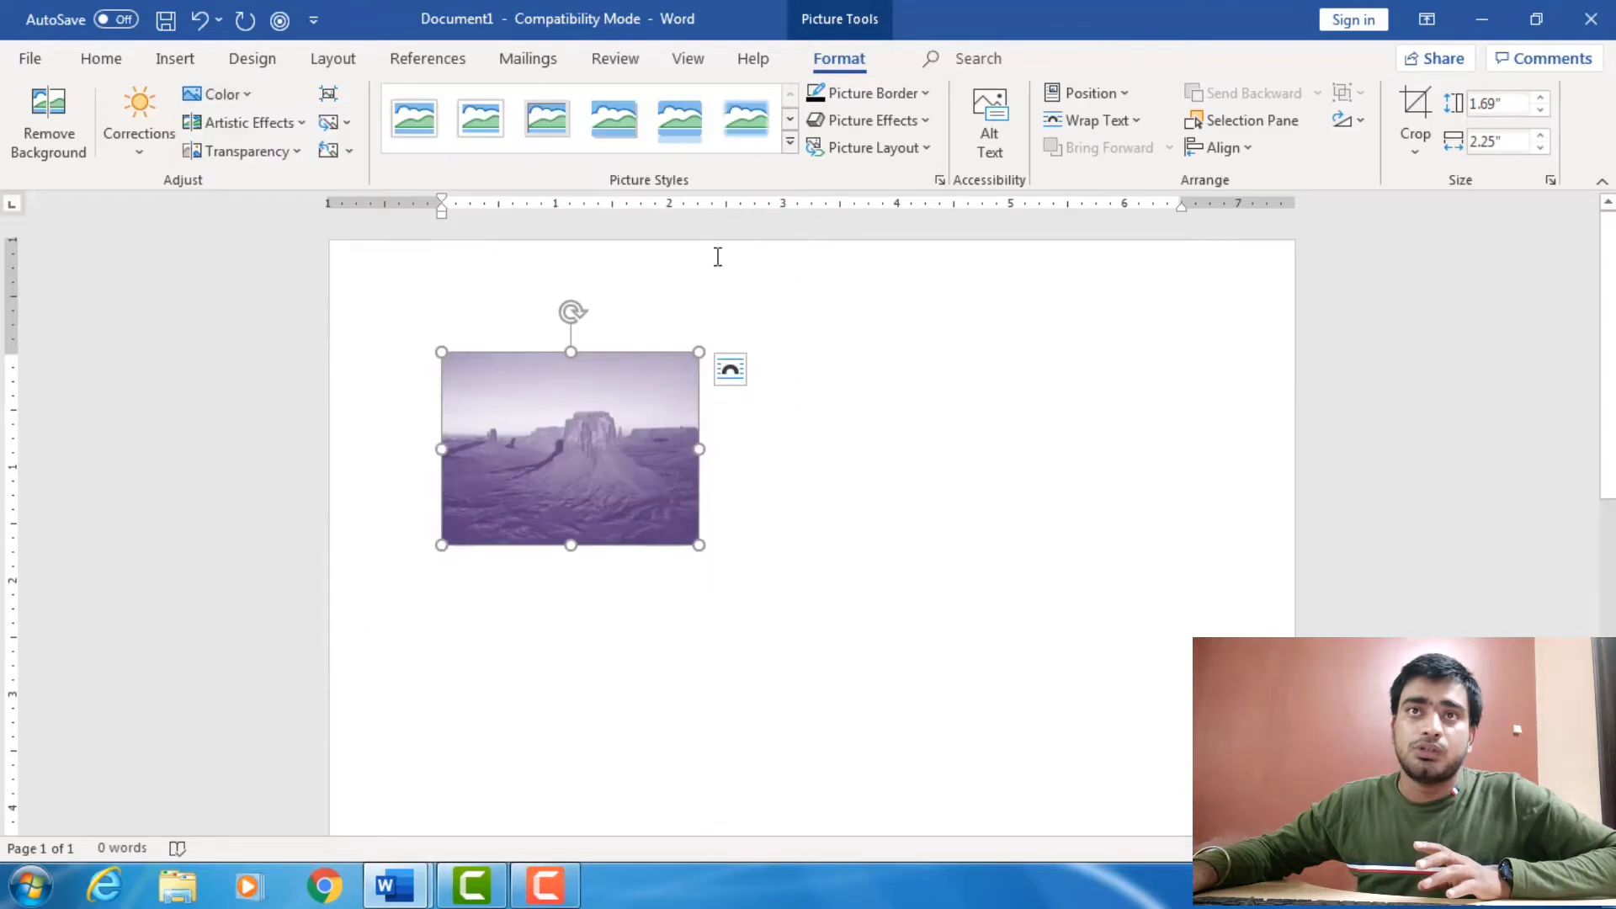
left_click(242, 94)
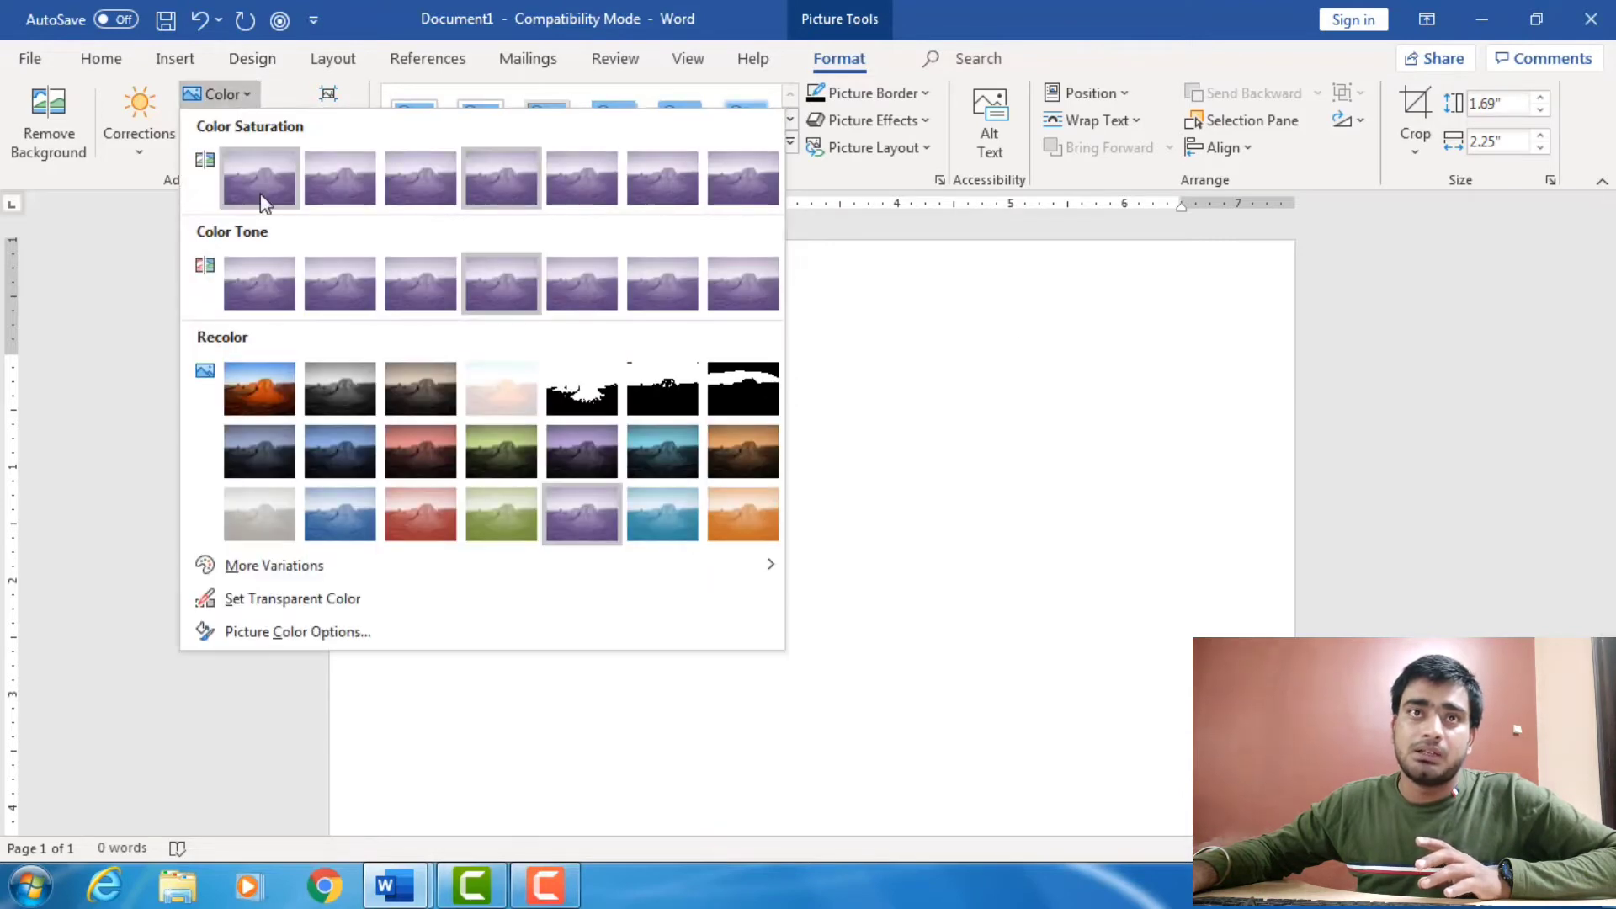
left_click(244, 378)
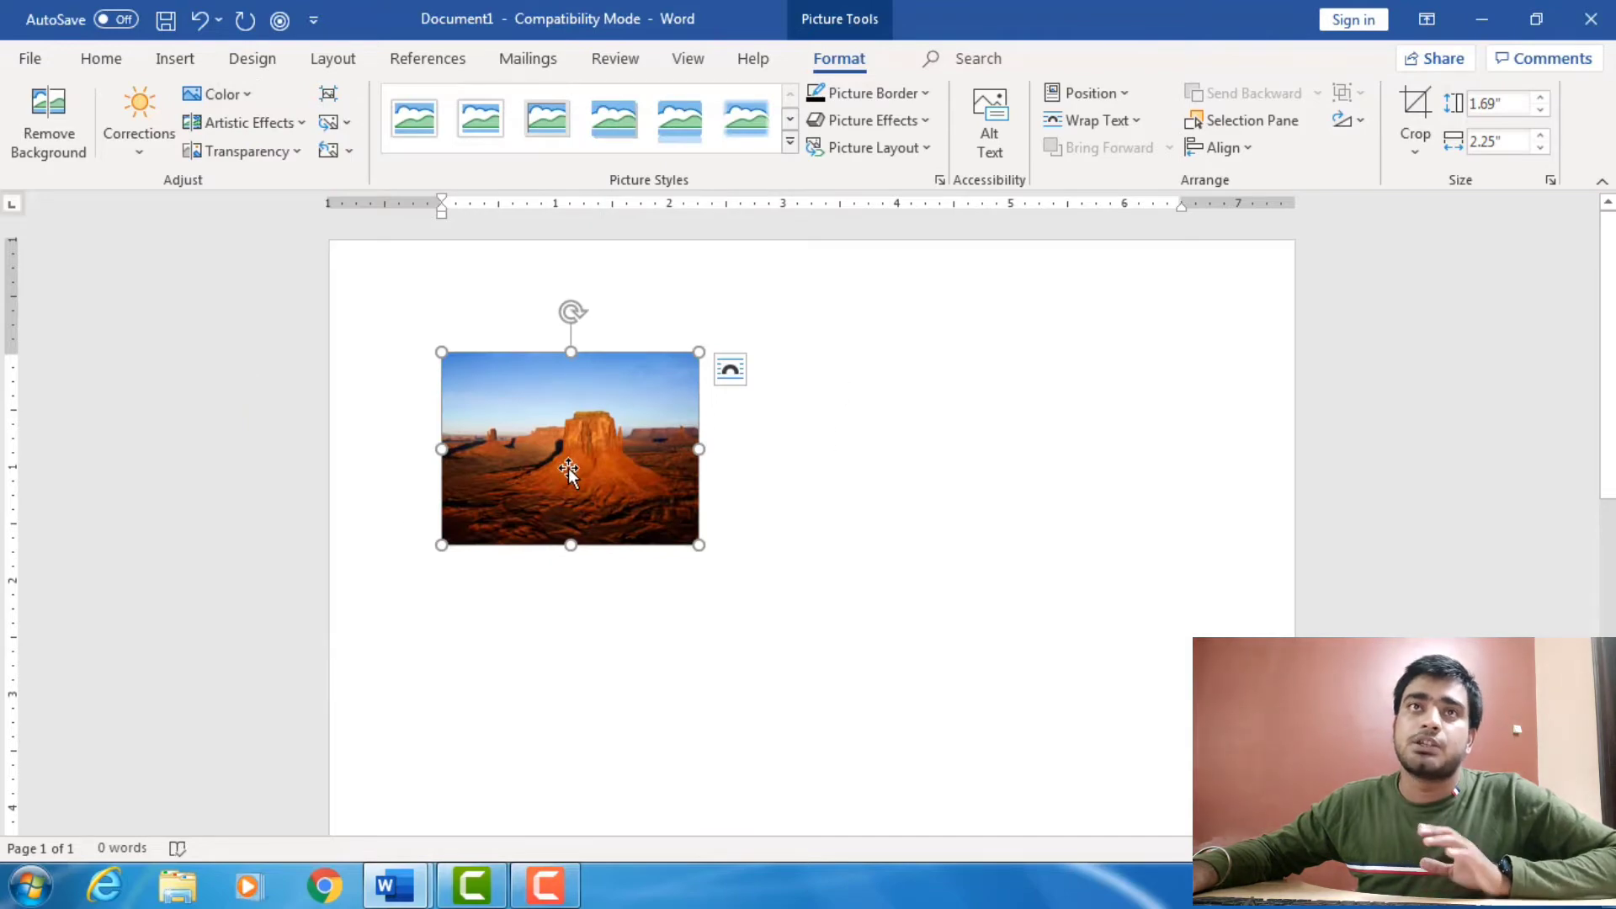
Compress only this picture at the default resolution, deleting its cropped areas
left_click(329, 93)
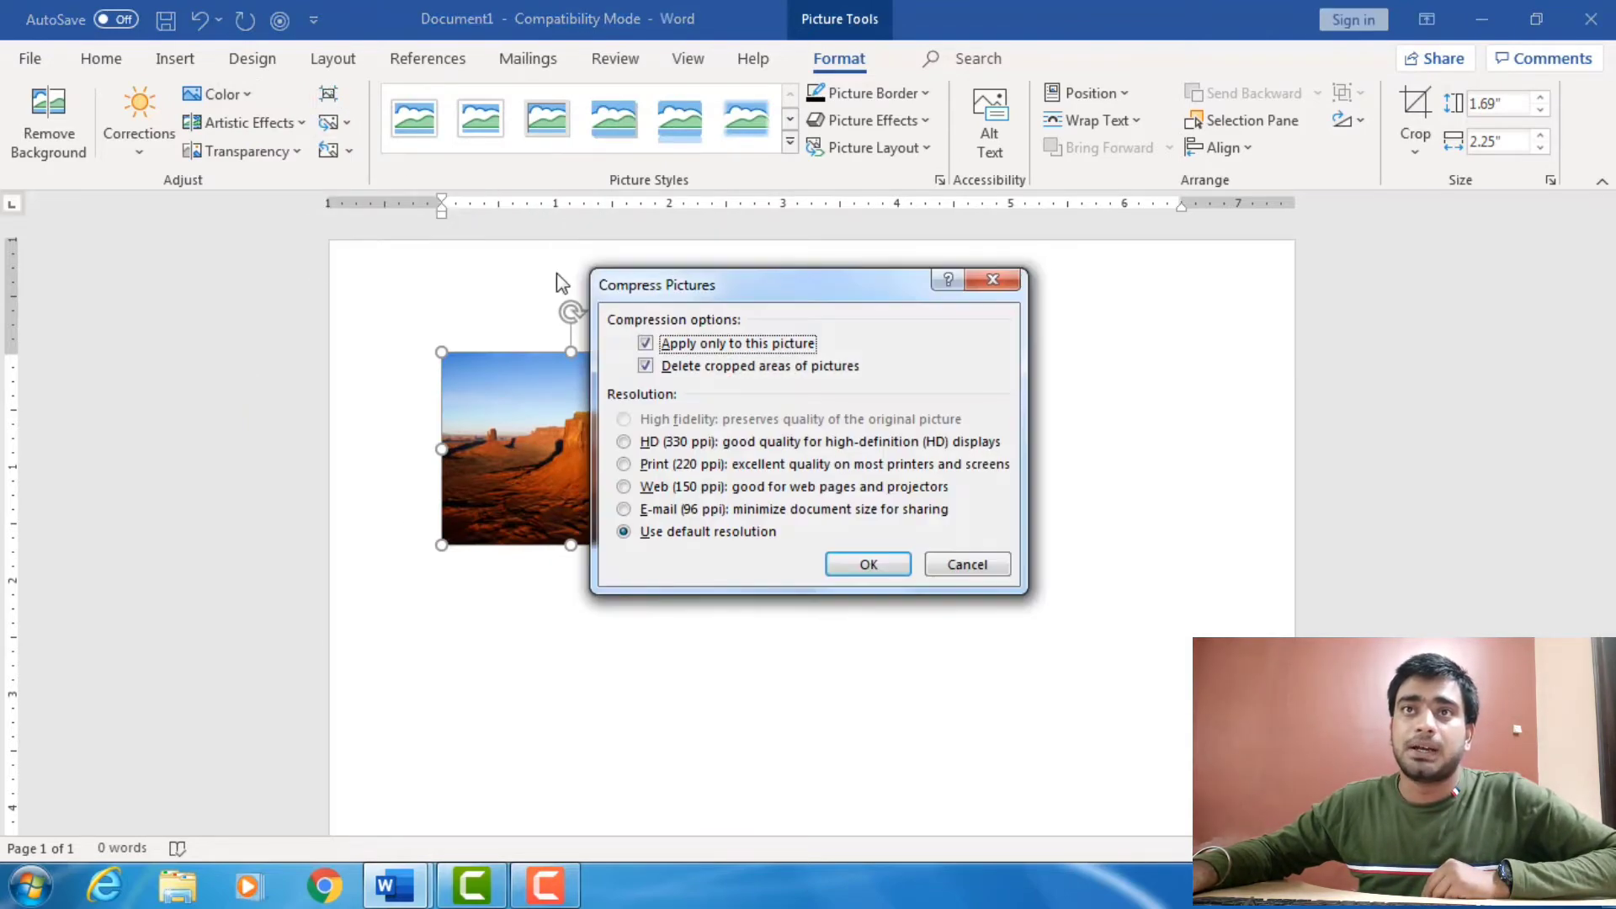
left_click_drag(893, 285, 1062, 272)
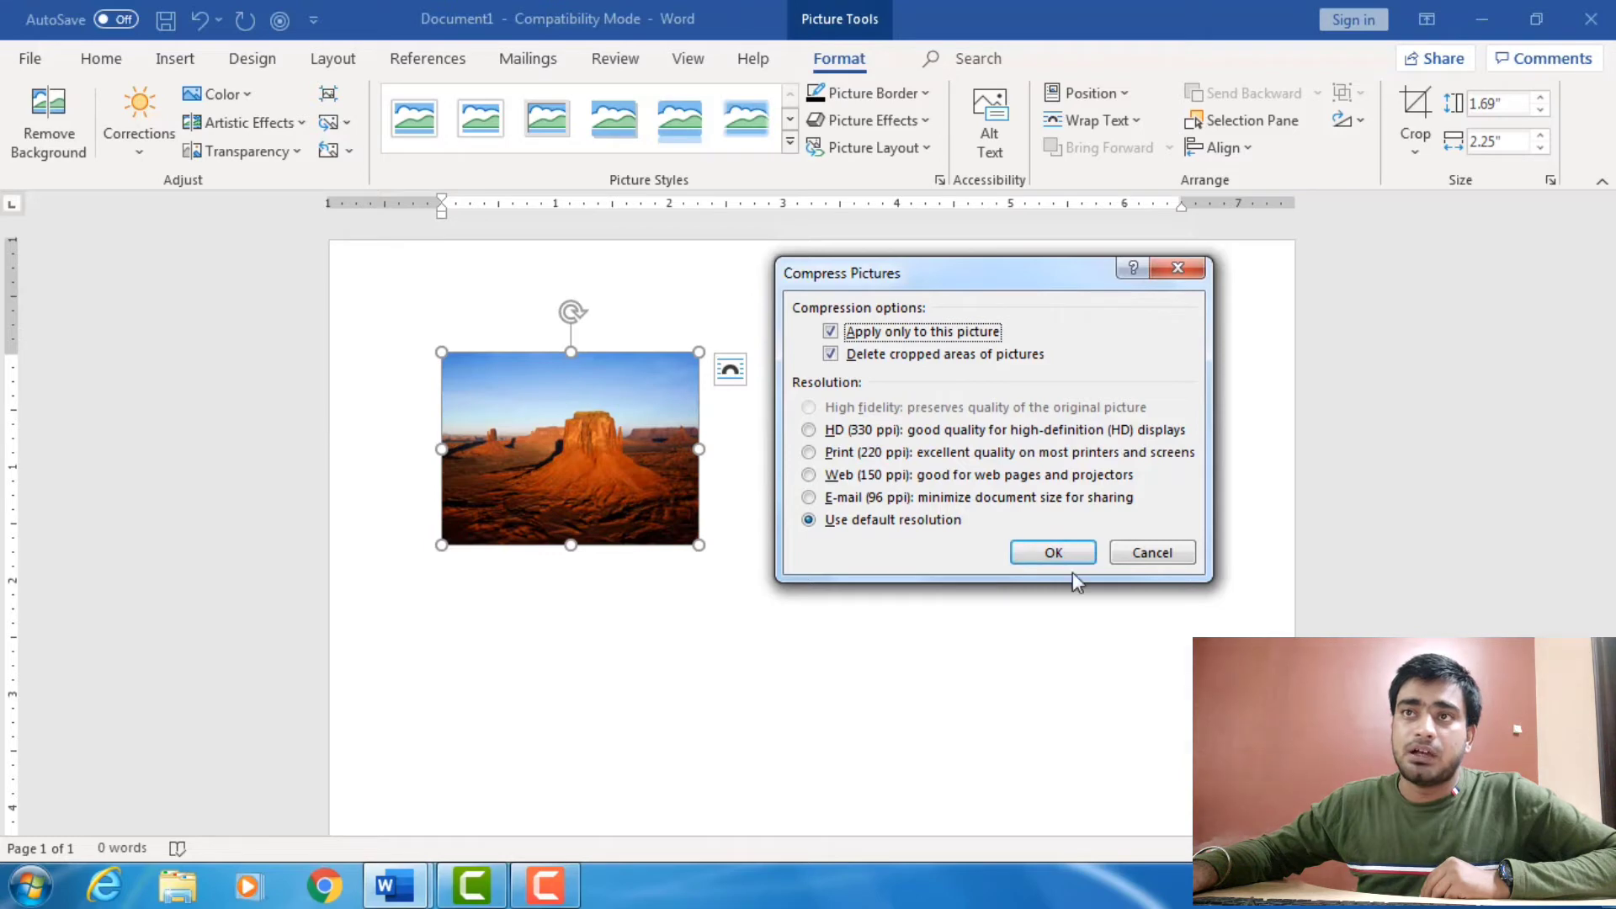
left_click(1065, 550)
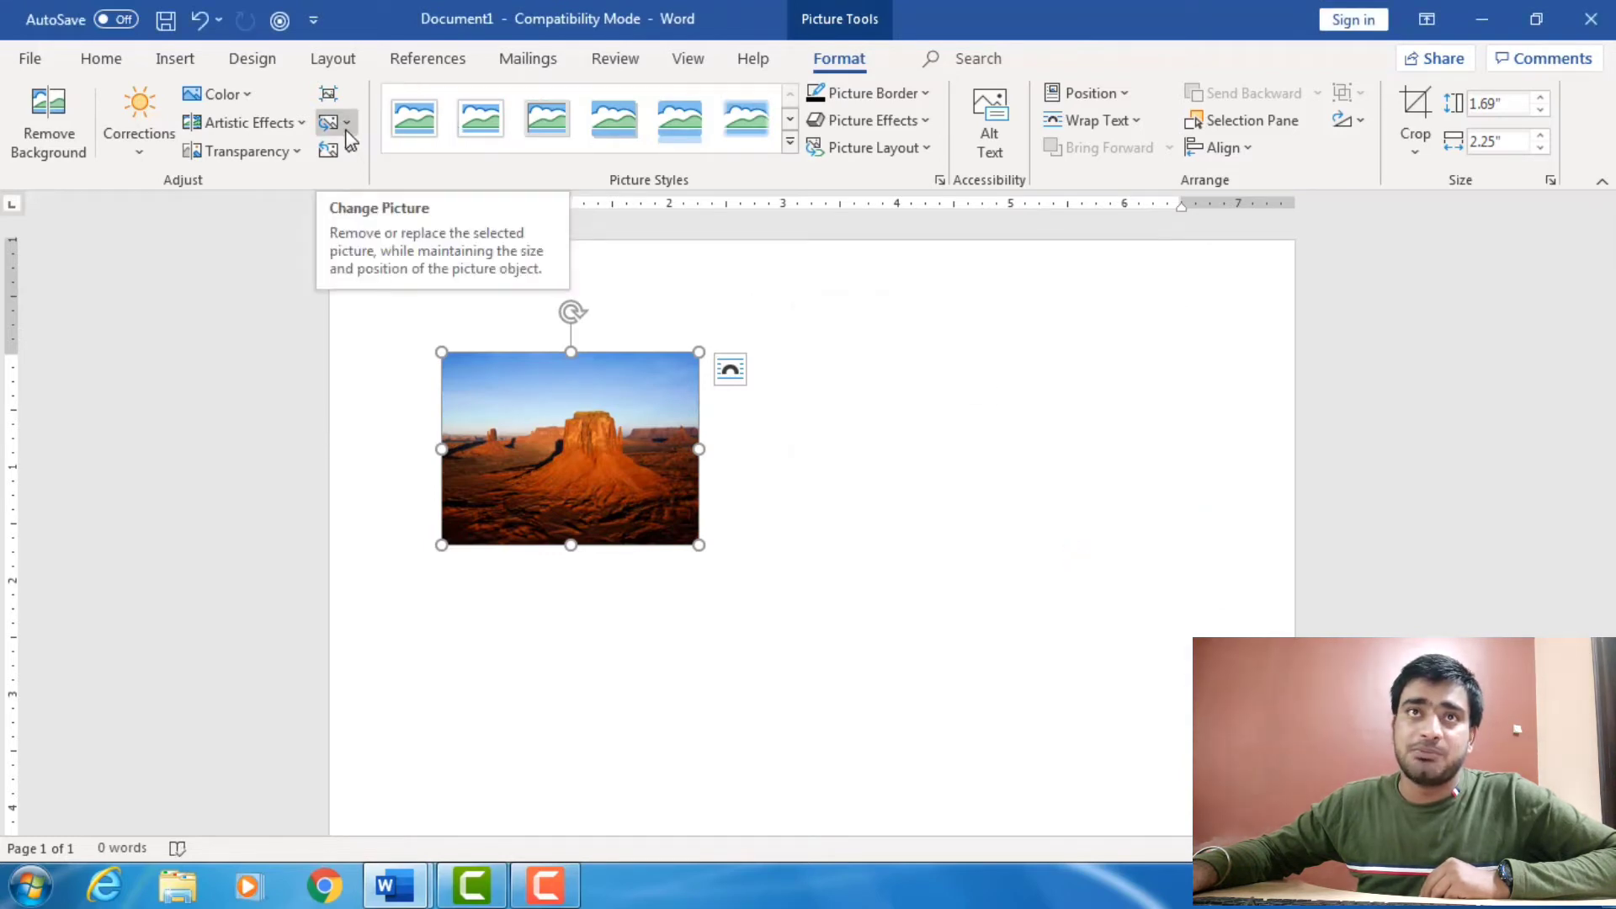
left_click(346, 123)
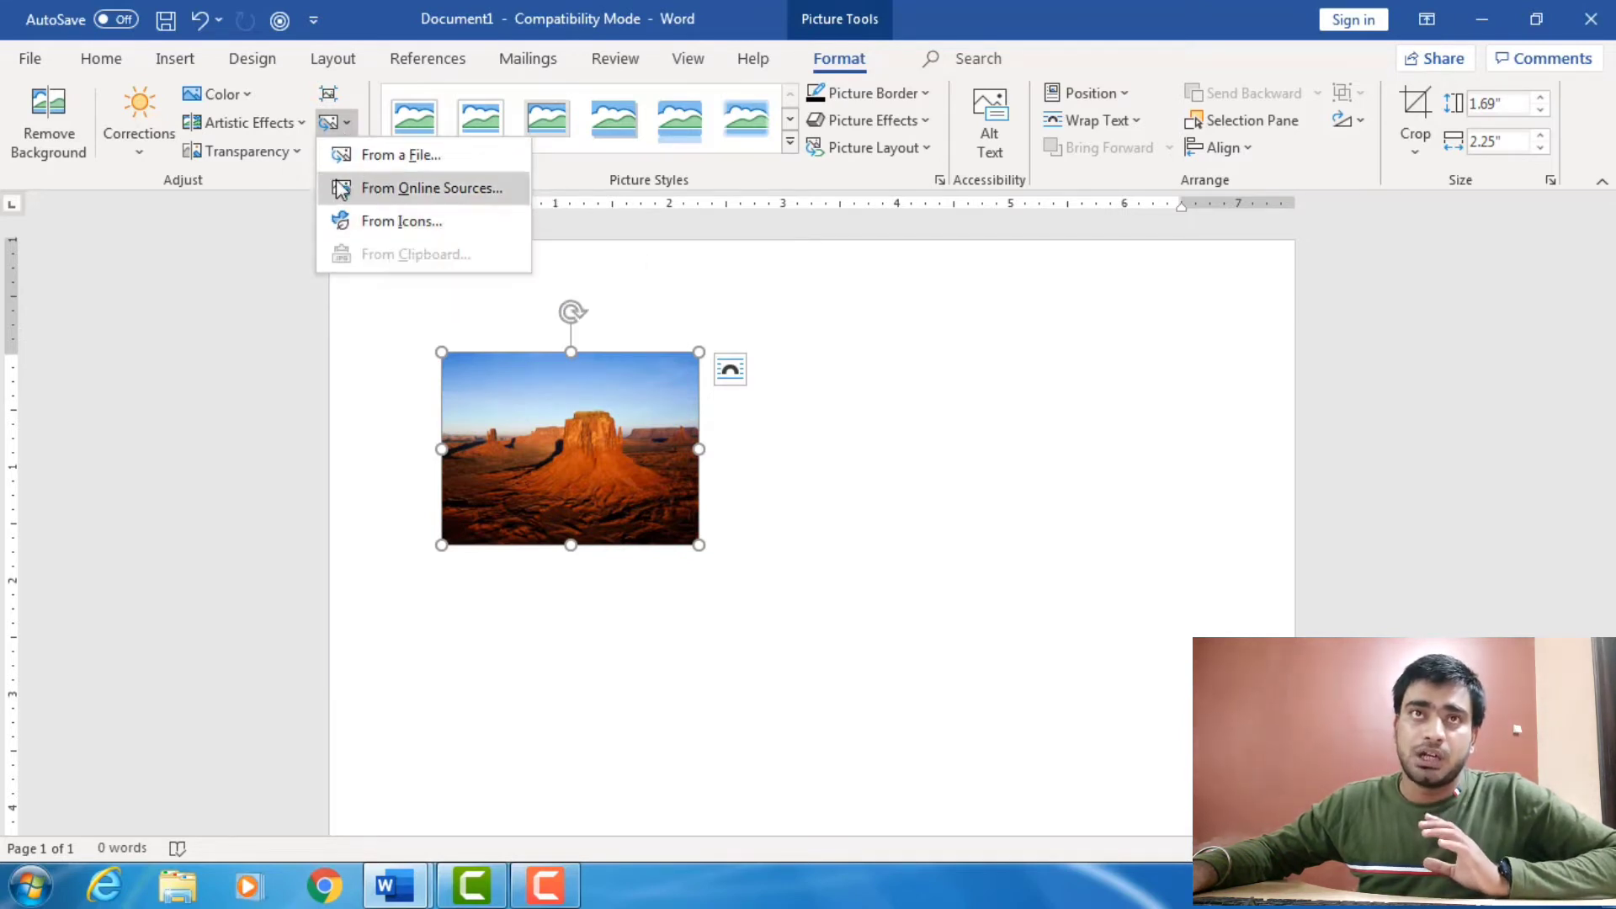
left_click(285, 241)
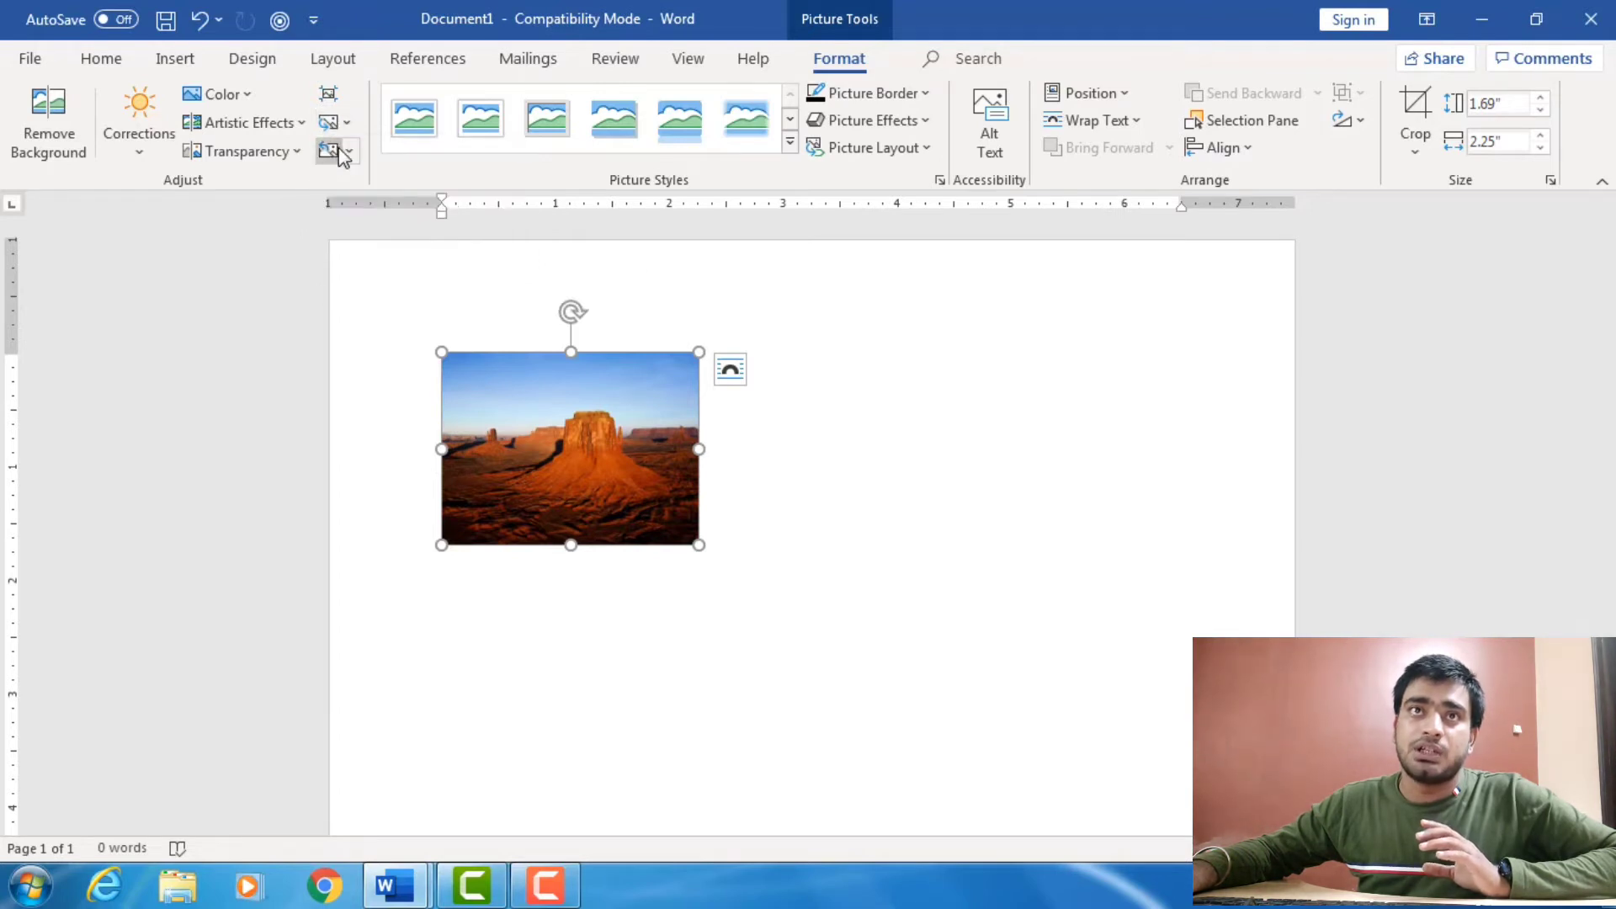
left_click(347, 151)
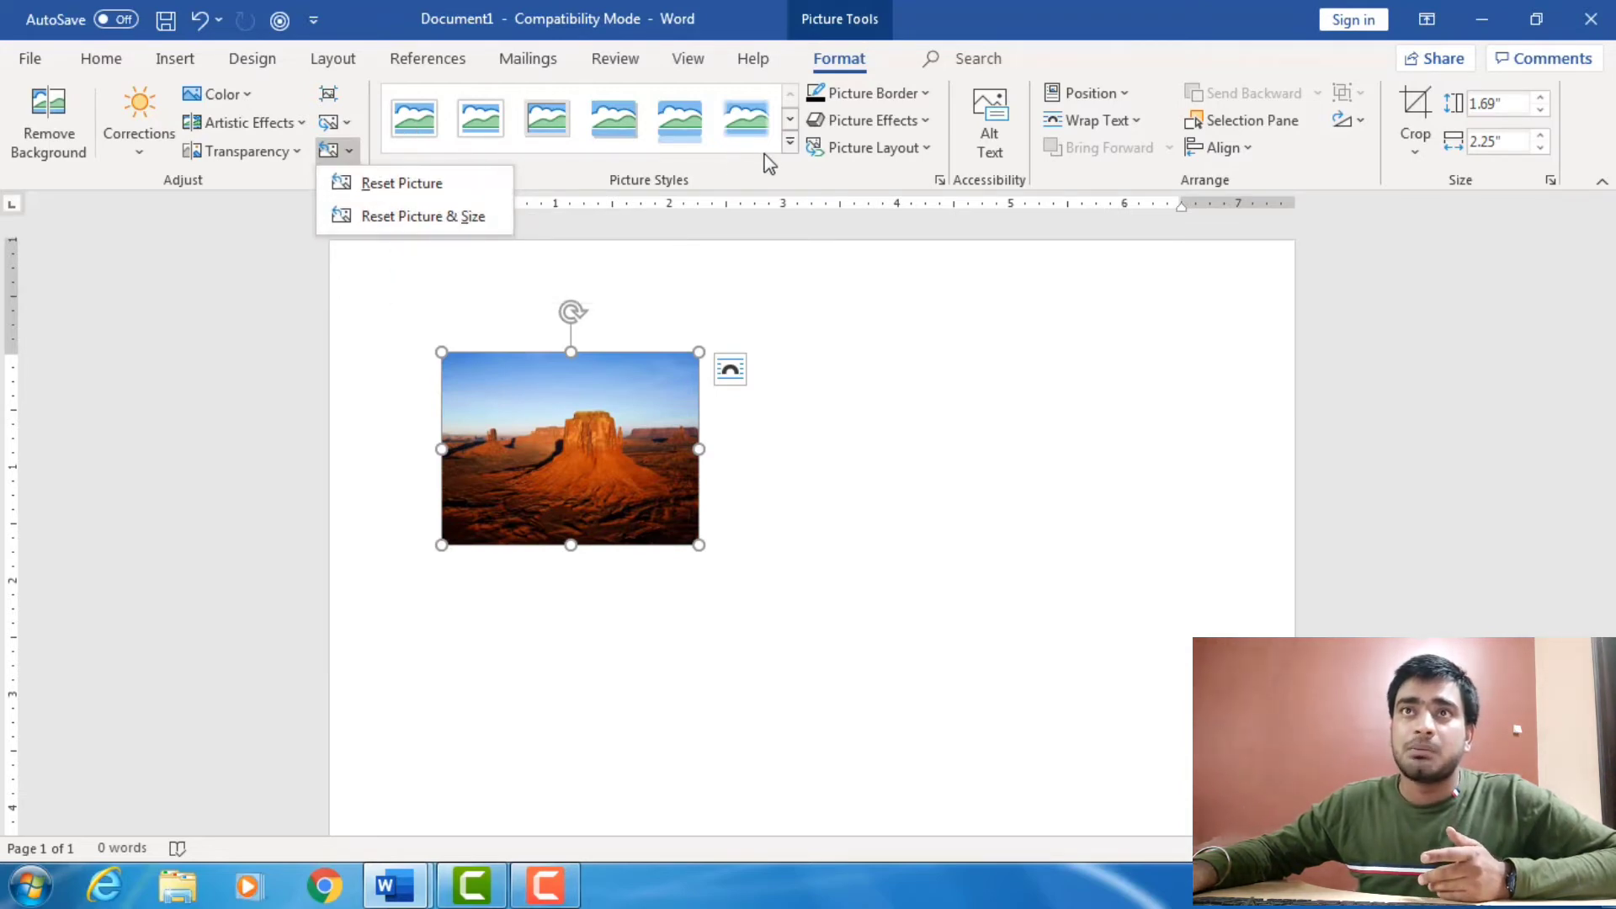
Apply the thick black matte picture style to the desert picture
left_click(789, 142)
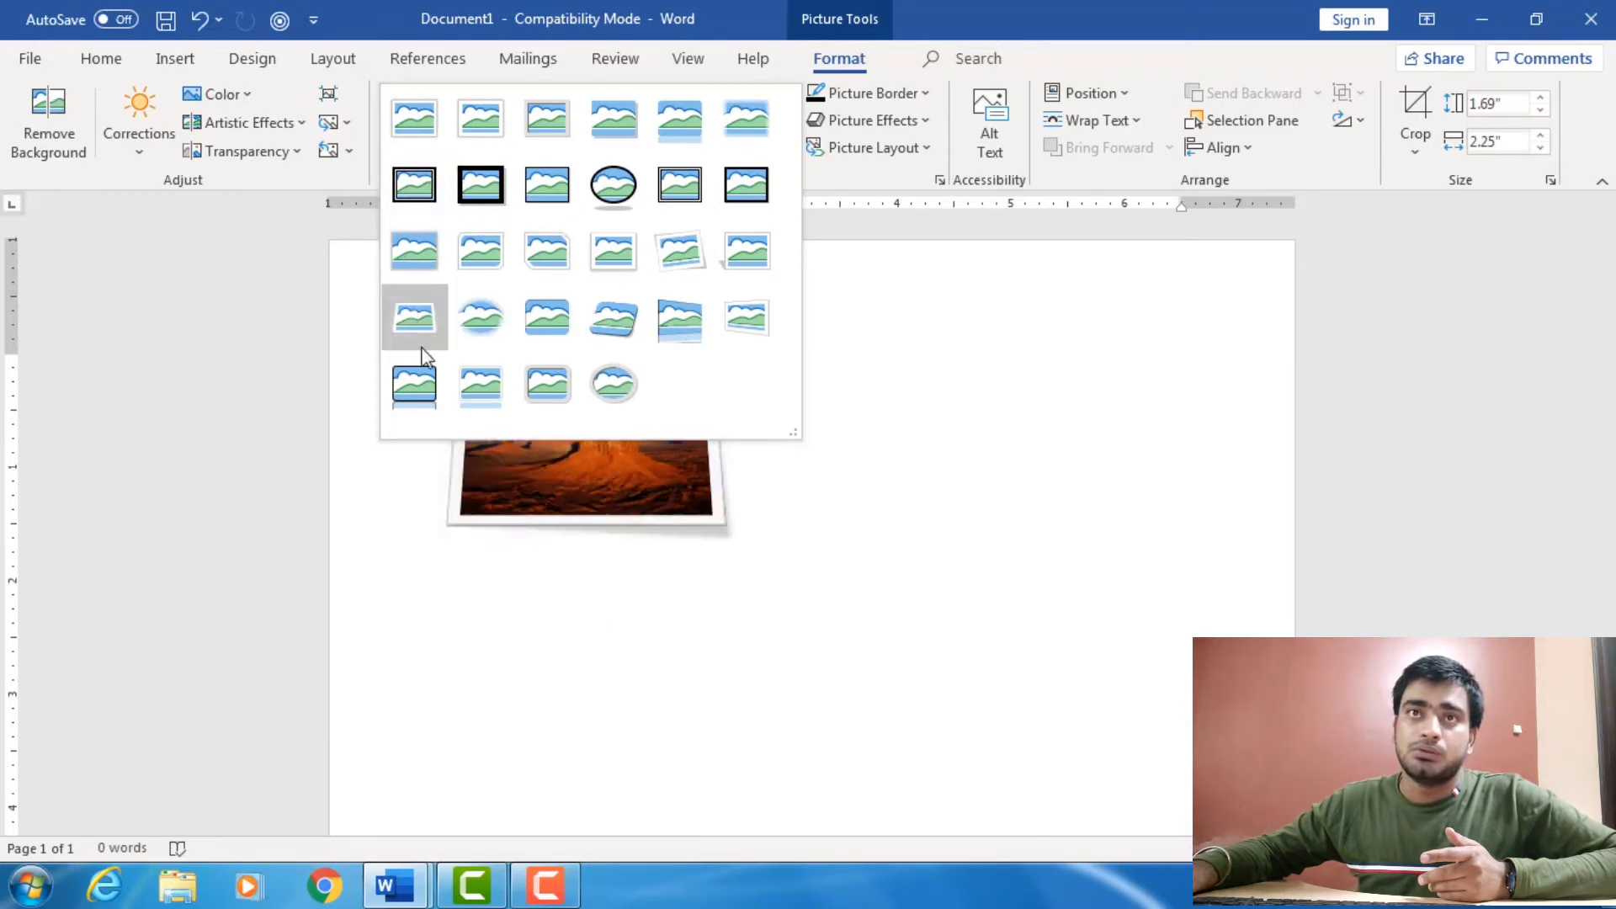
left_click(479, 184)
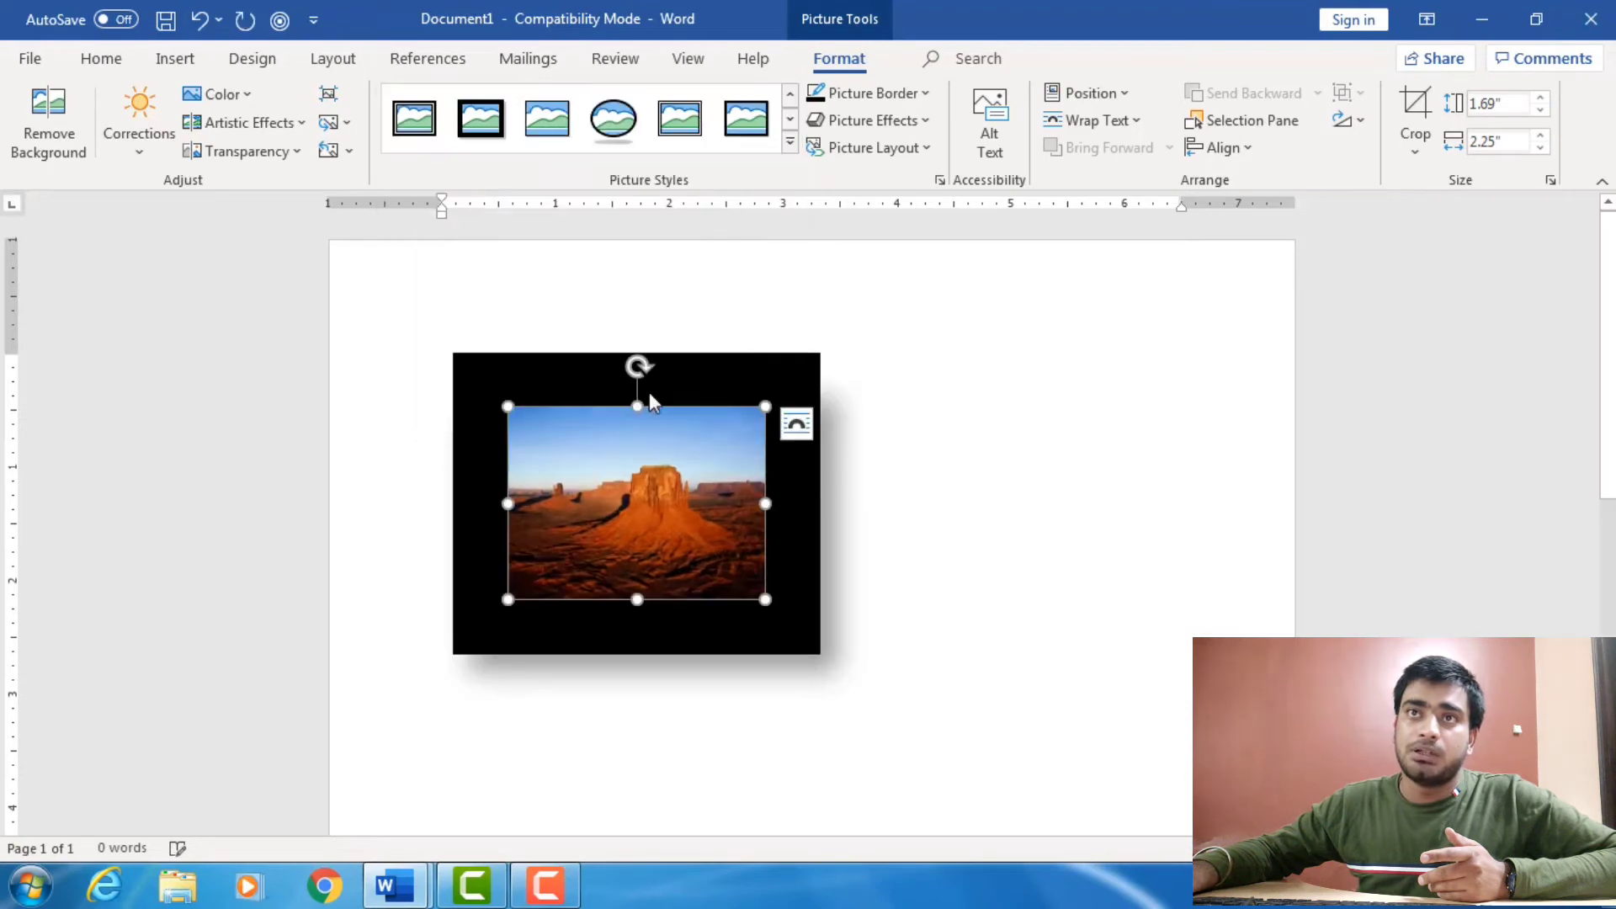
left_click(948, 497)
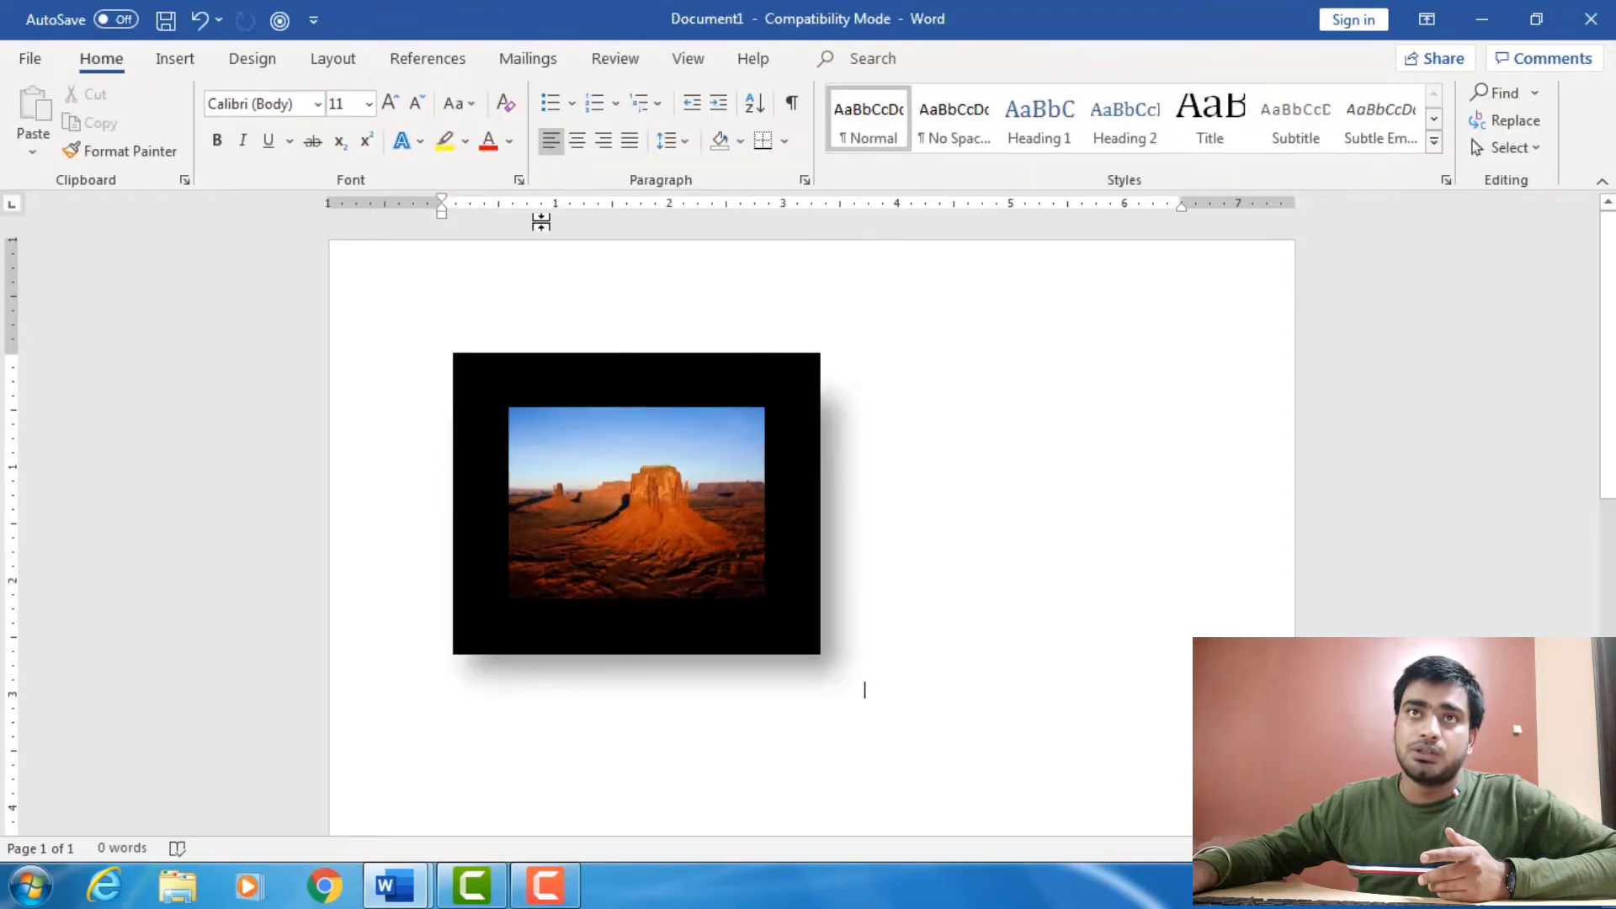
Change the desert picture's style to the simple white frame, the first style in the gallery
left_click(599, 442)
left_click(791, 145)
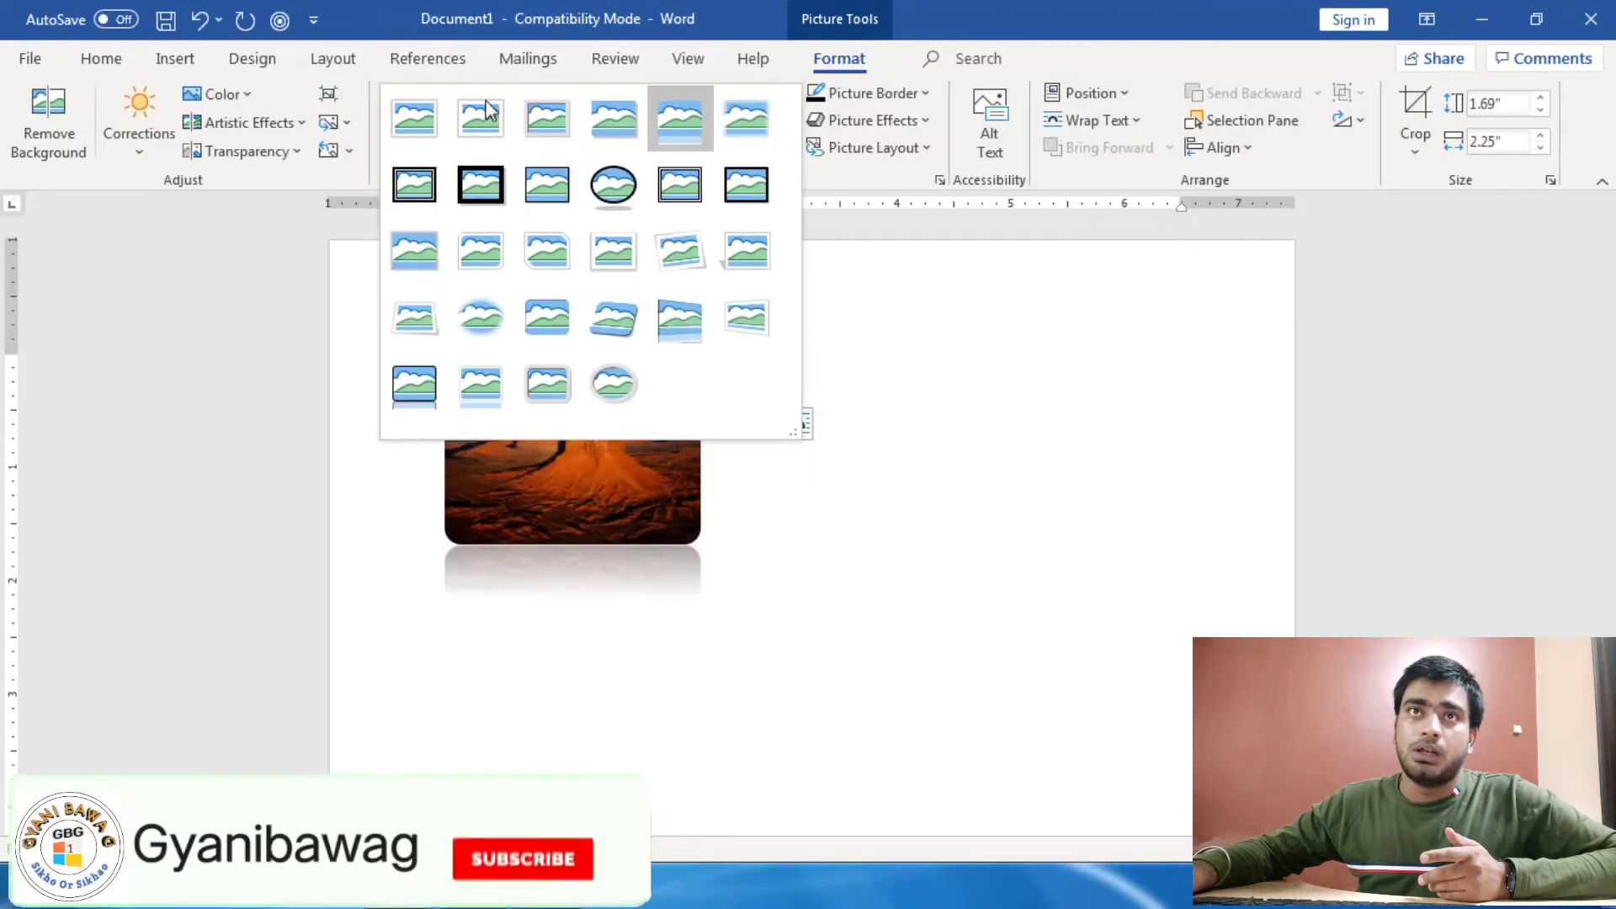
left_click(411, 118)
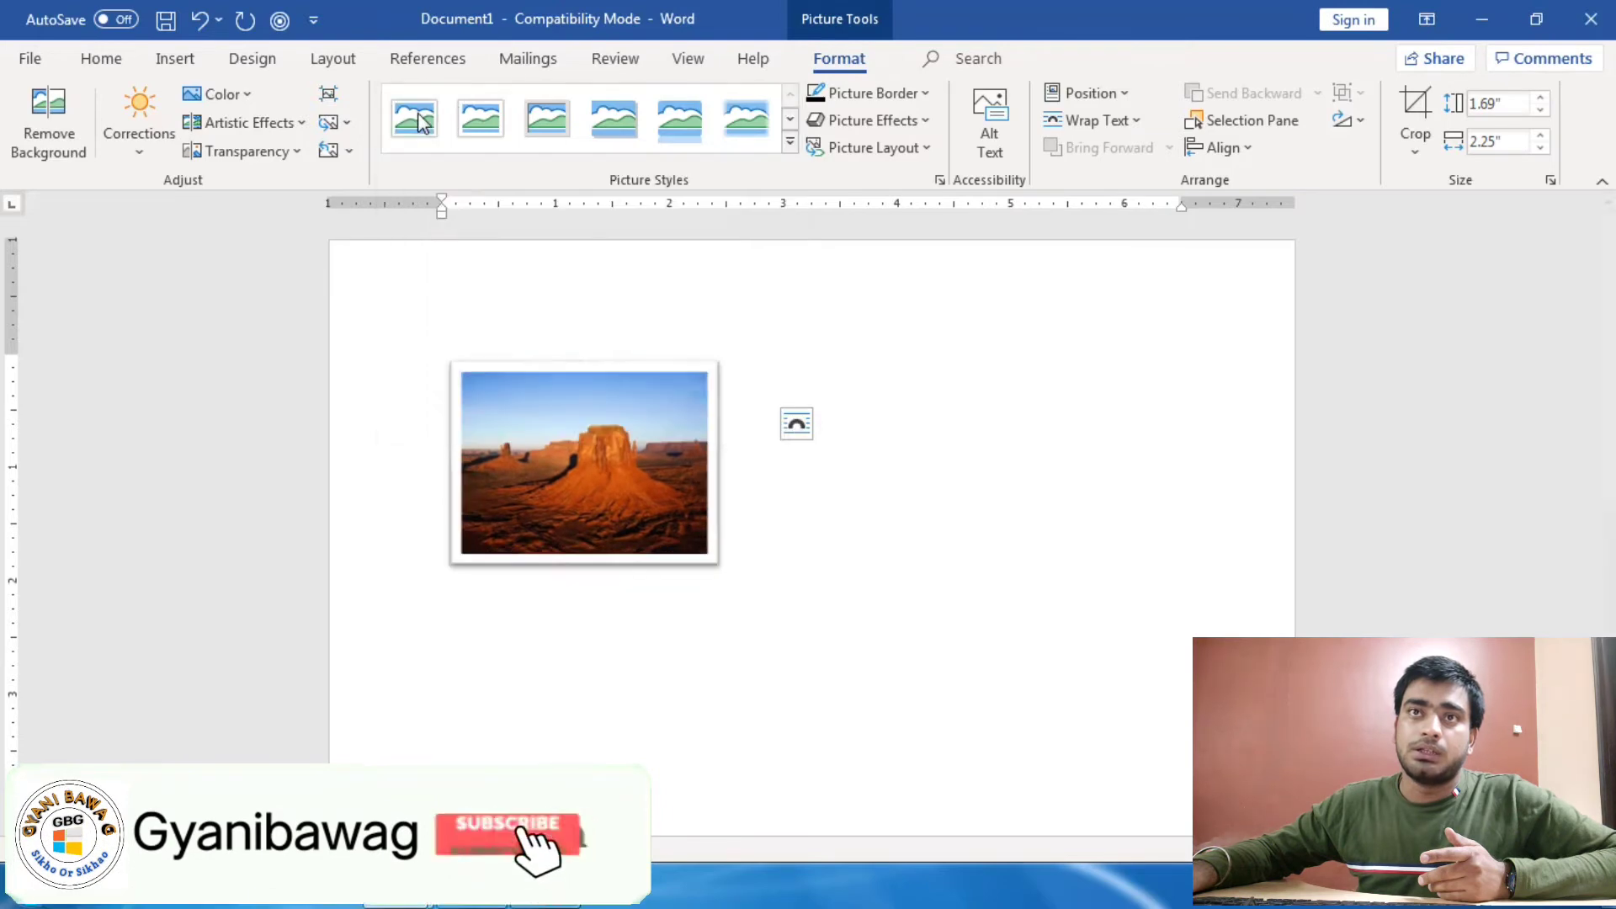
left_click(926, 569)
Set the desert picture's border to a light blue theme color
left_click(635, 435)
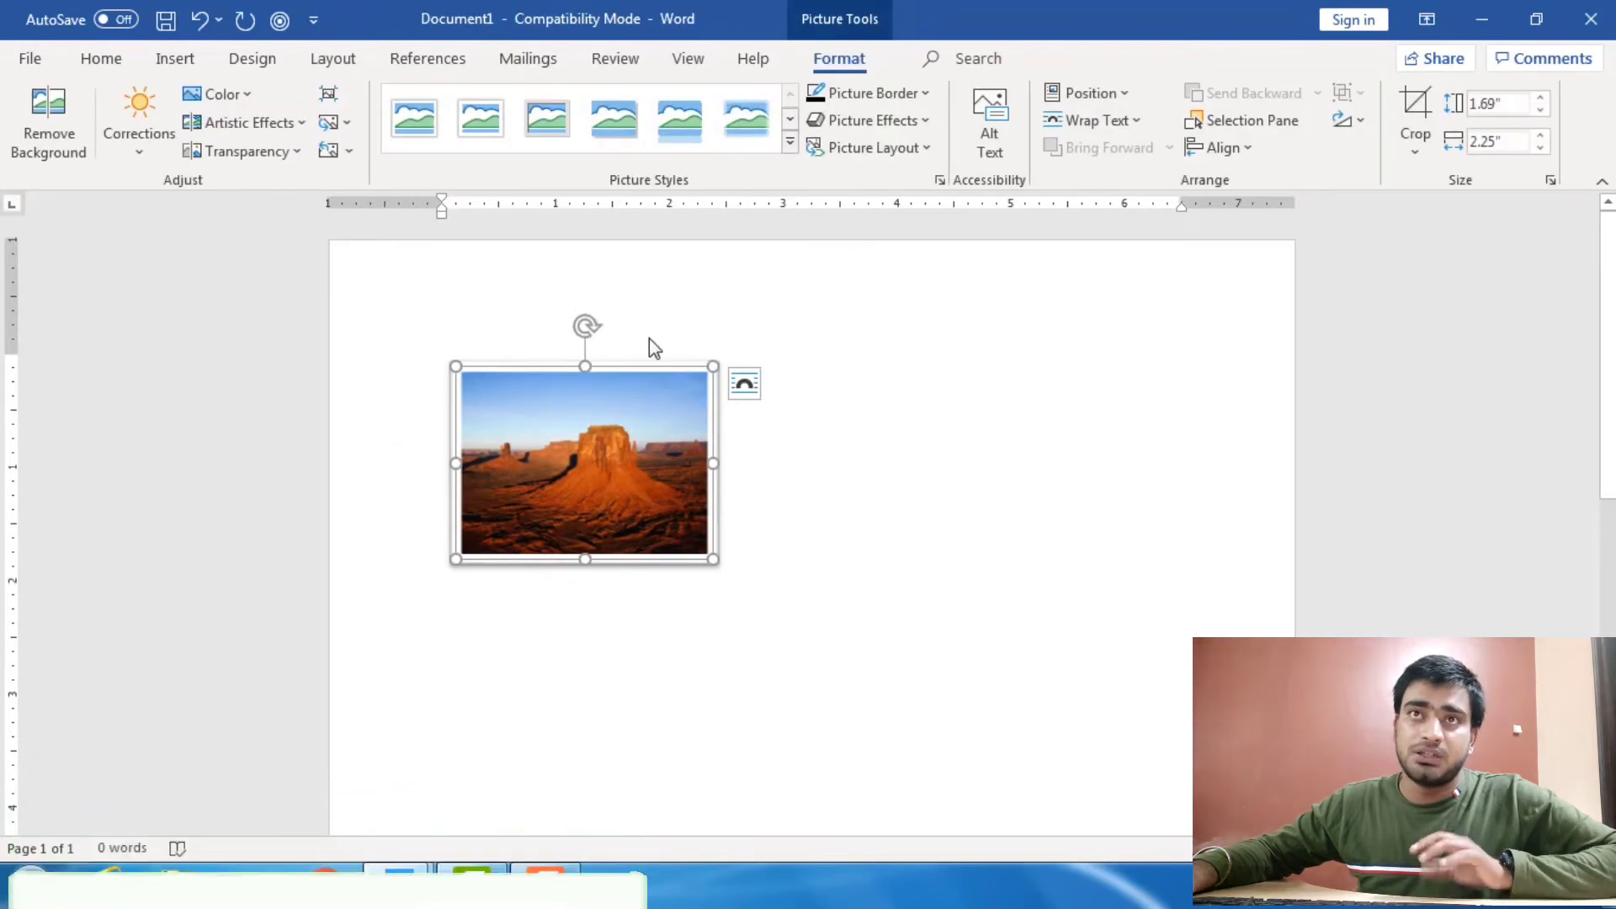
left_click(924, 92)
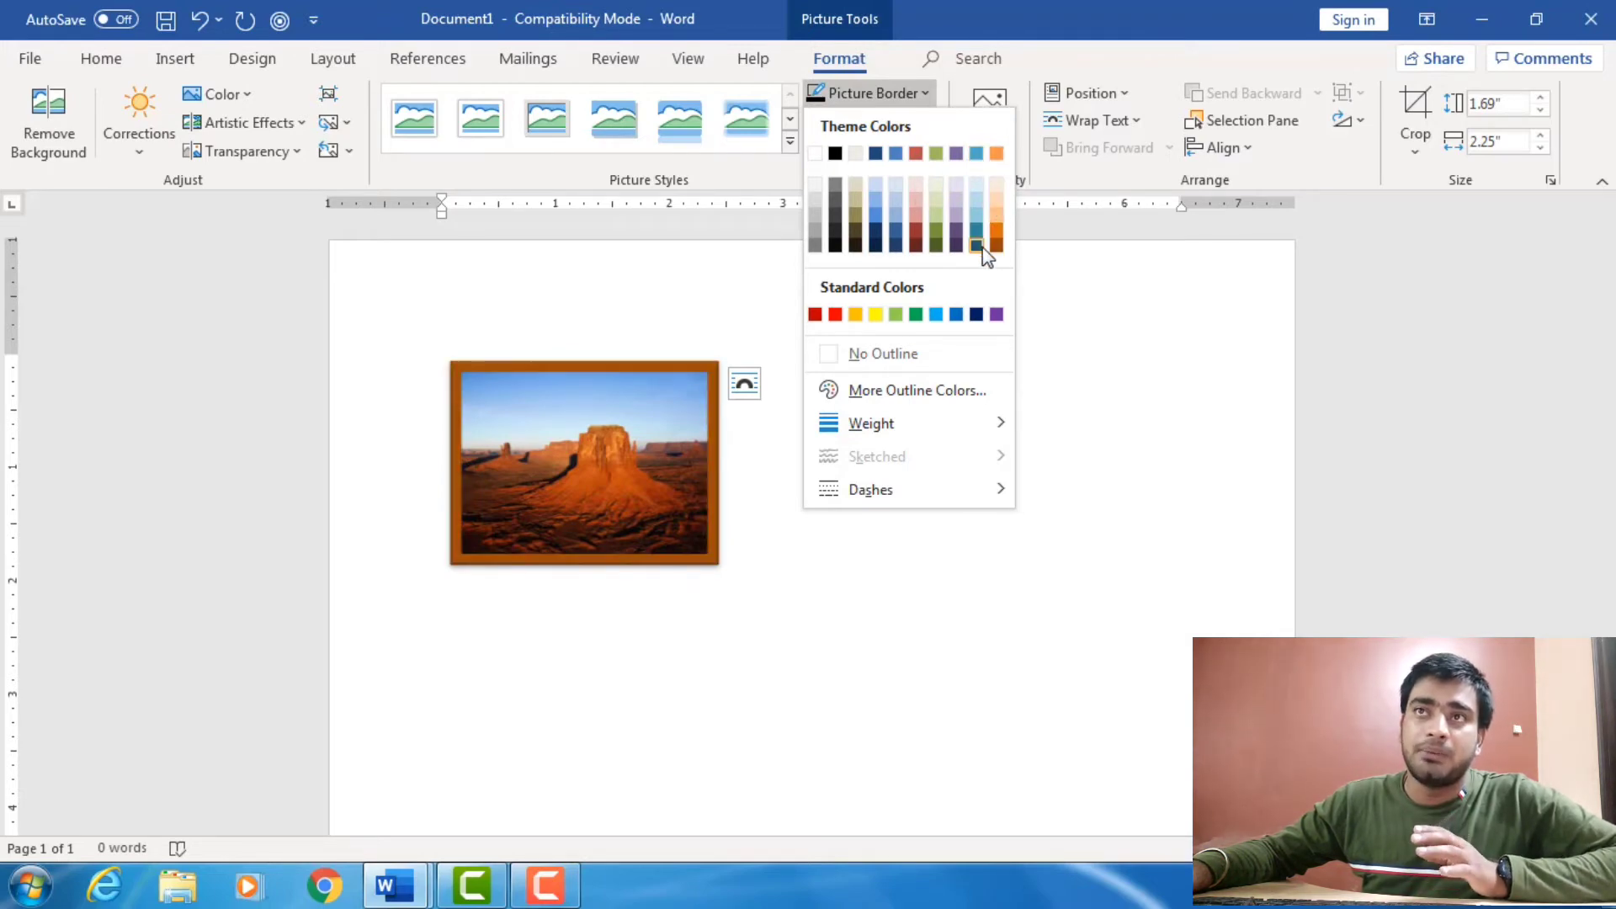
left_click(875, 193)
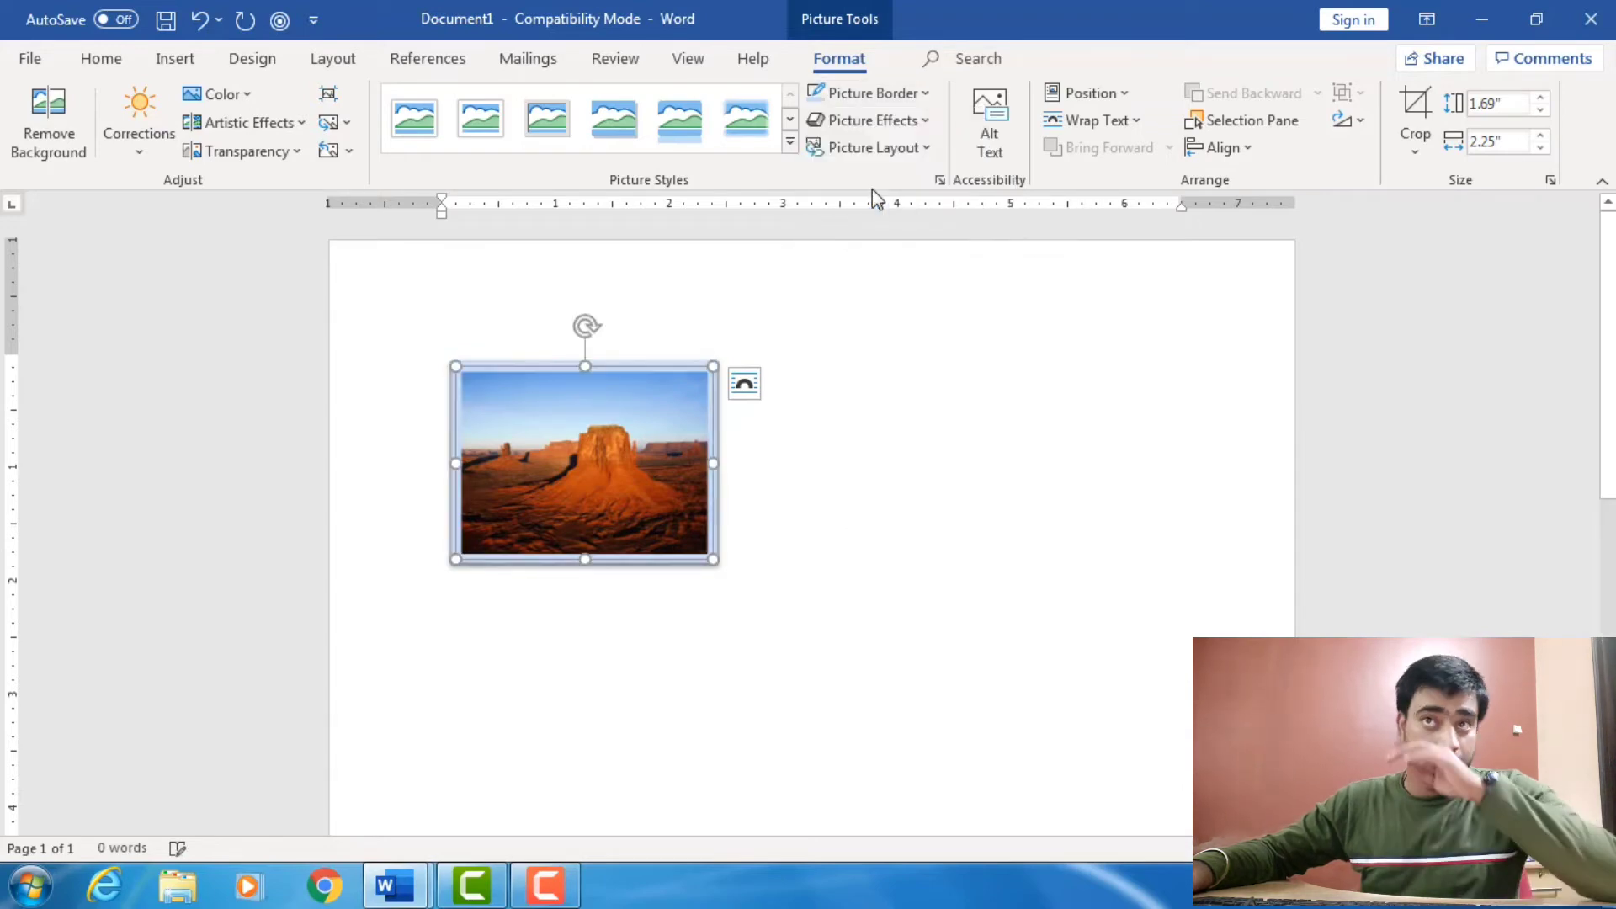
Preview the preset, shadow, reflection, glow and 3-D rotation effects and the picture layouts on the desert picture
left_click(926, 126)
mouse_move(956, 172)
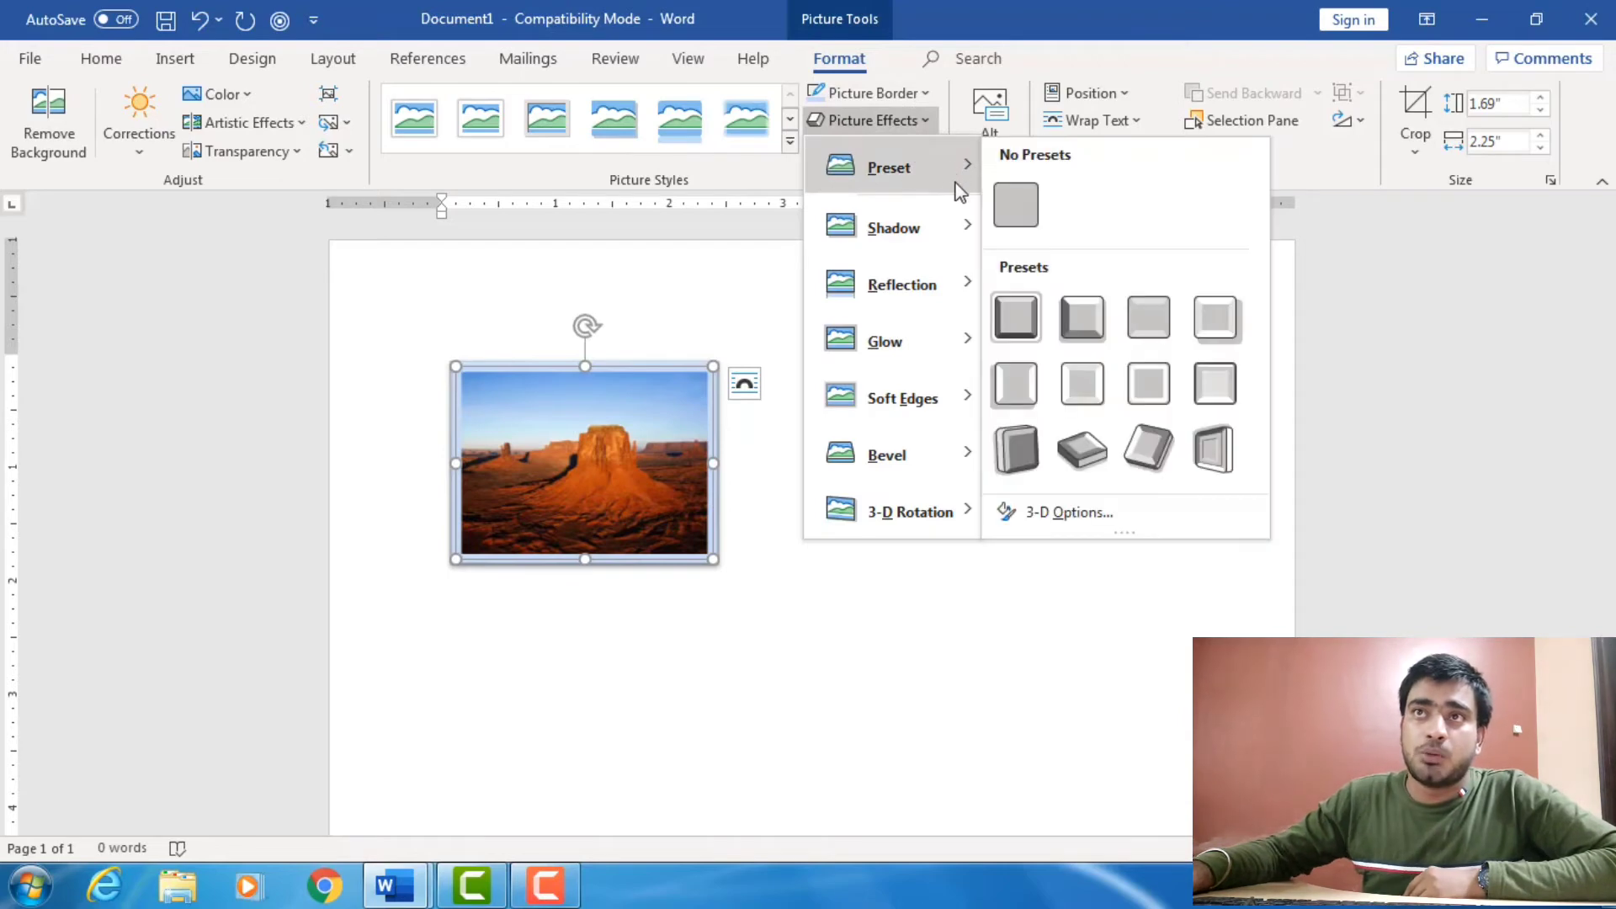
mouse_move(956, 224)
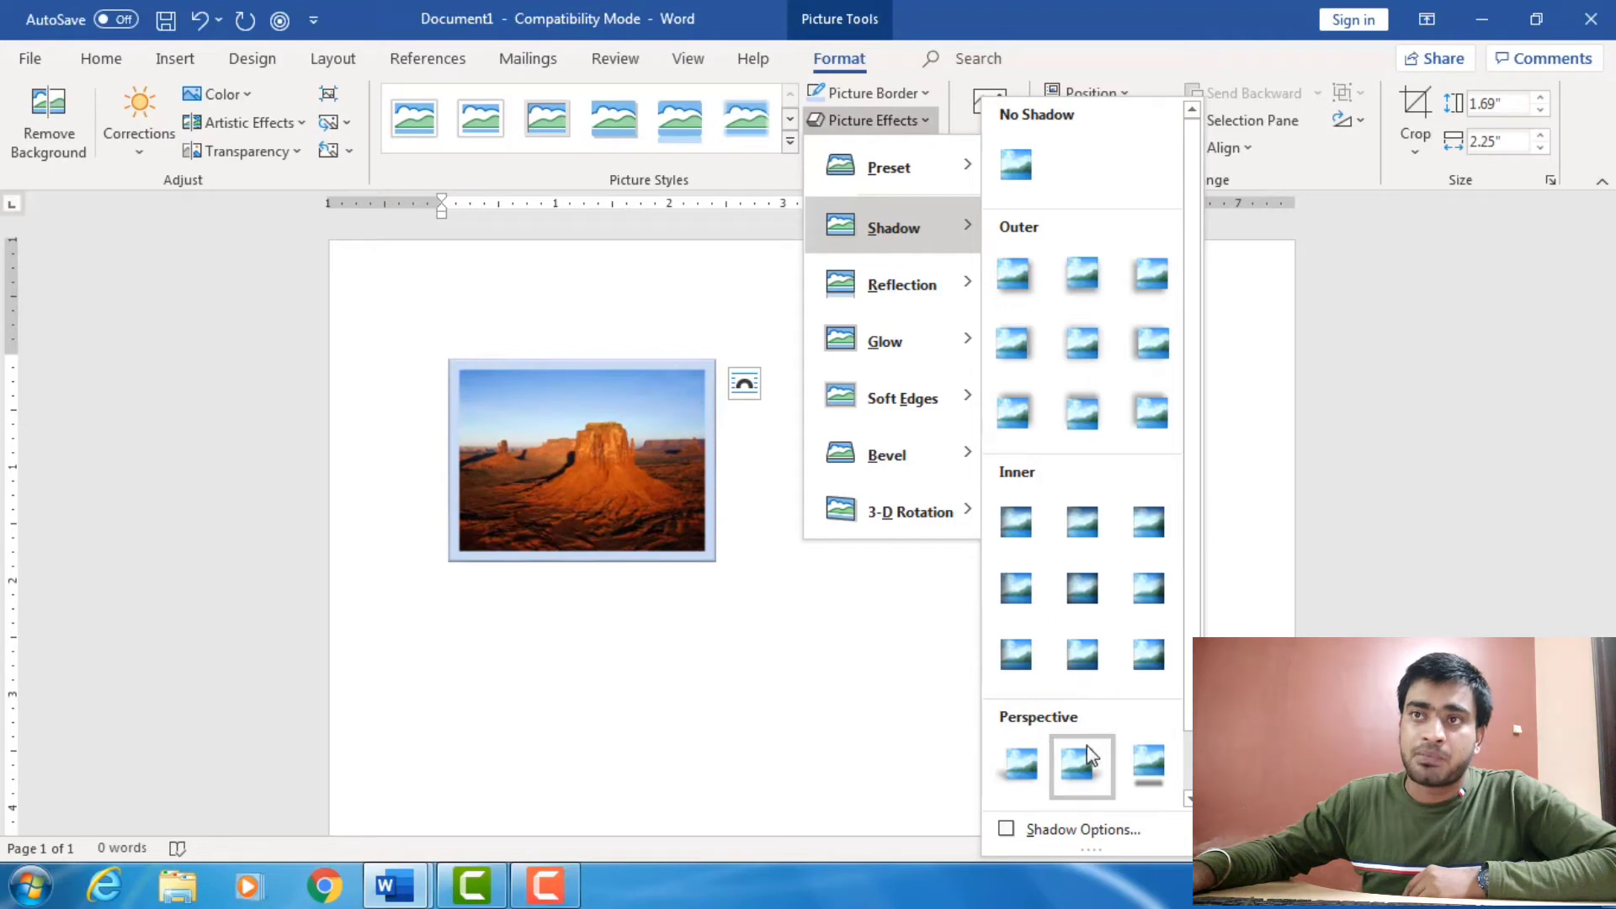
mouse_move(960, 282)
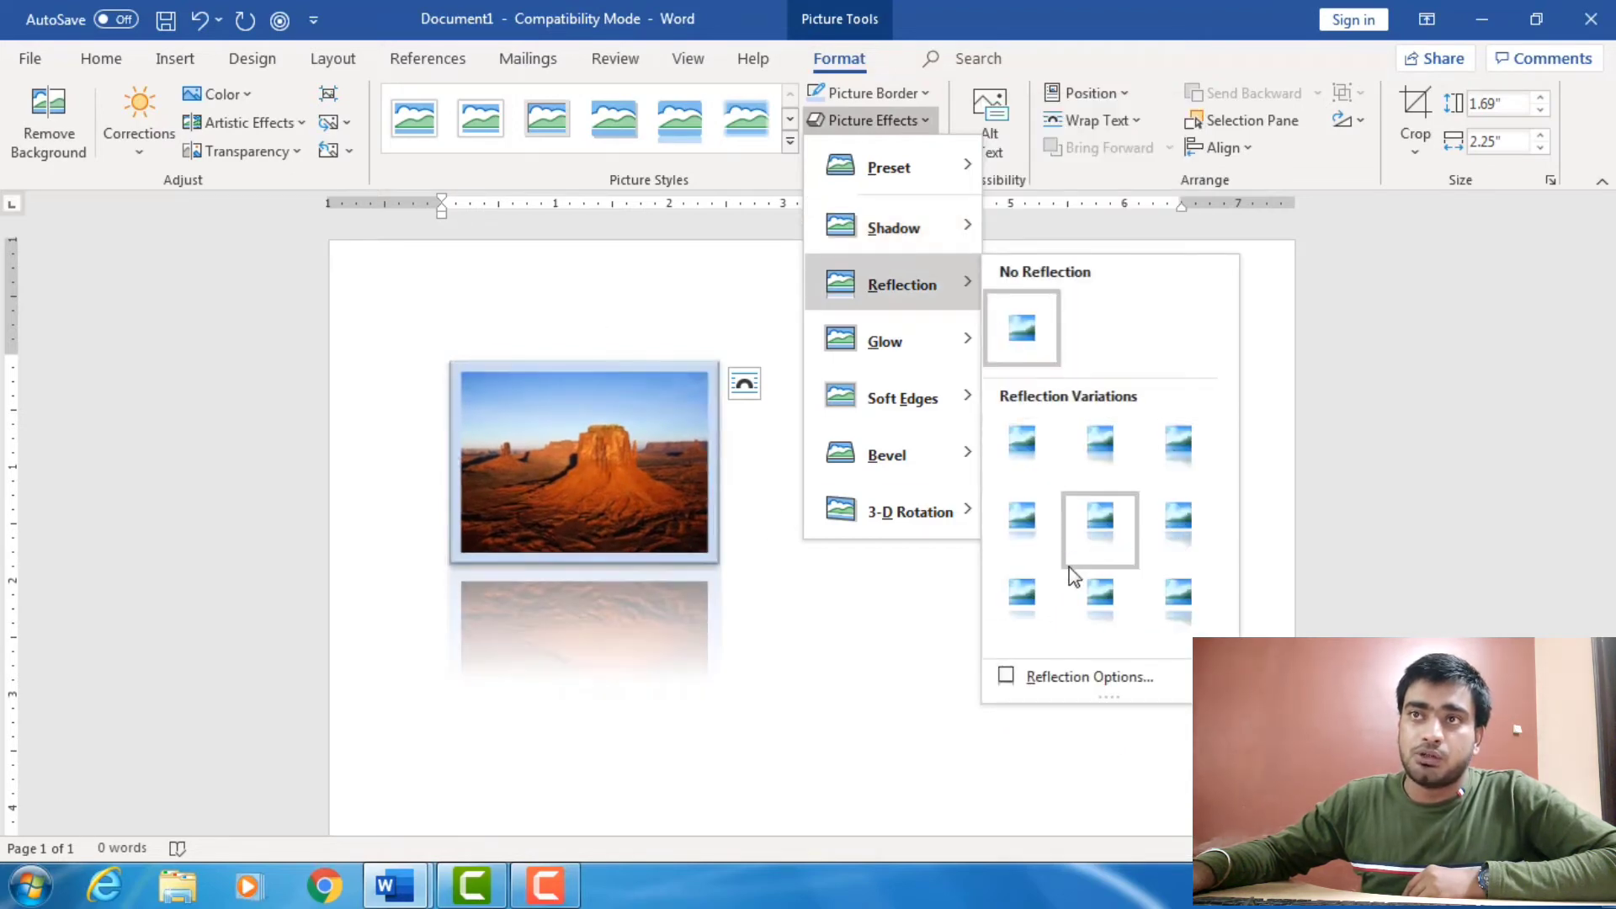
mouse_move(946, 345)
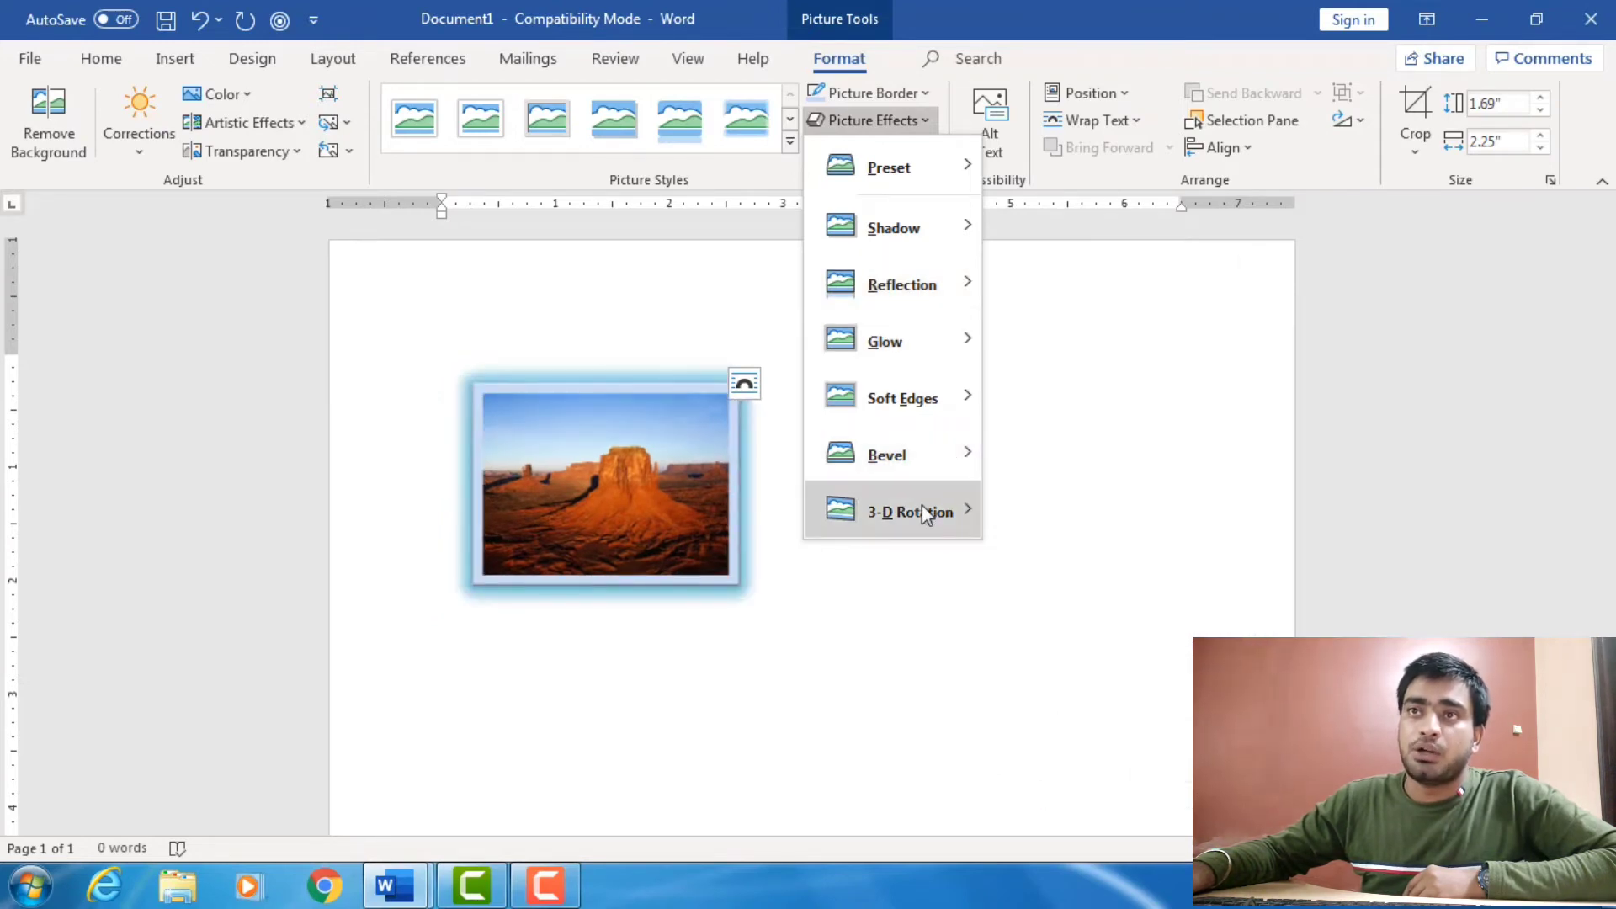
mouse_move(922, 509)
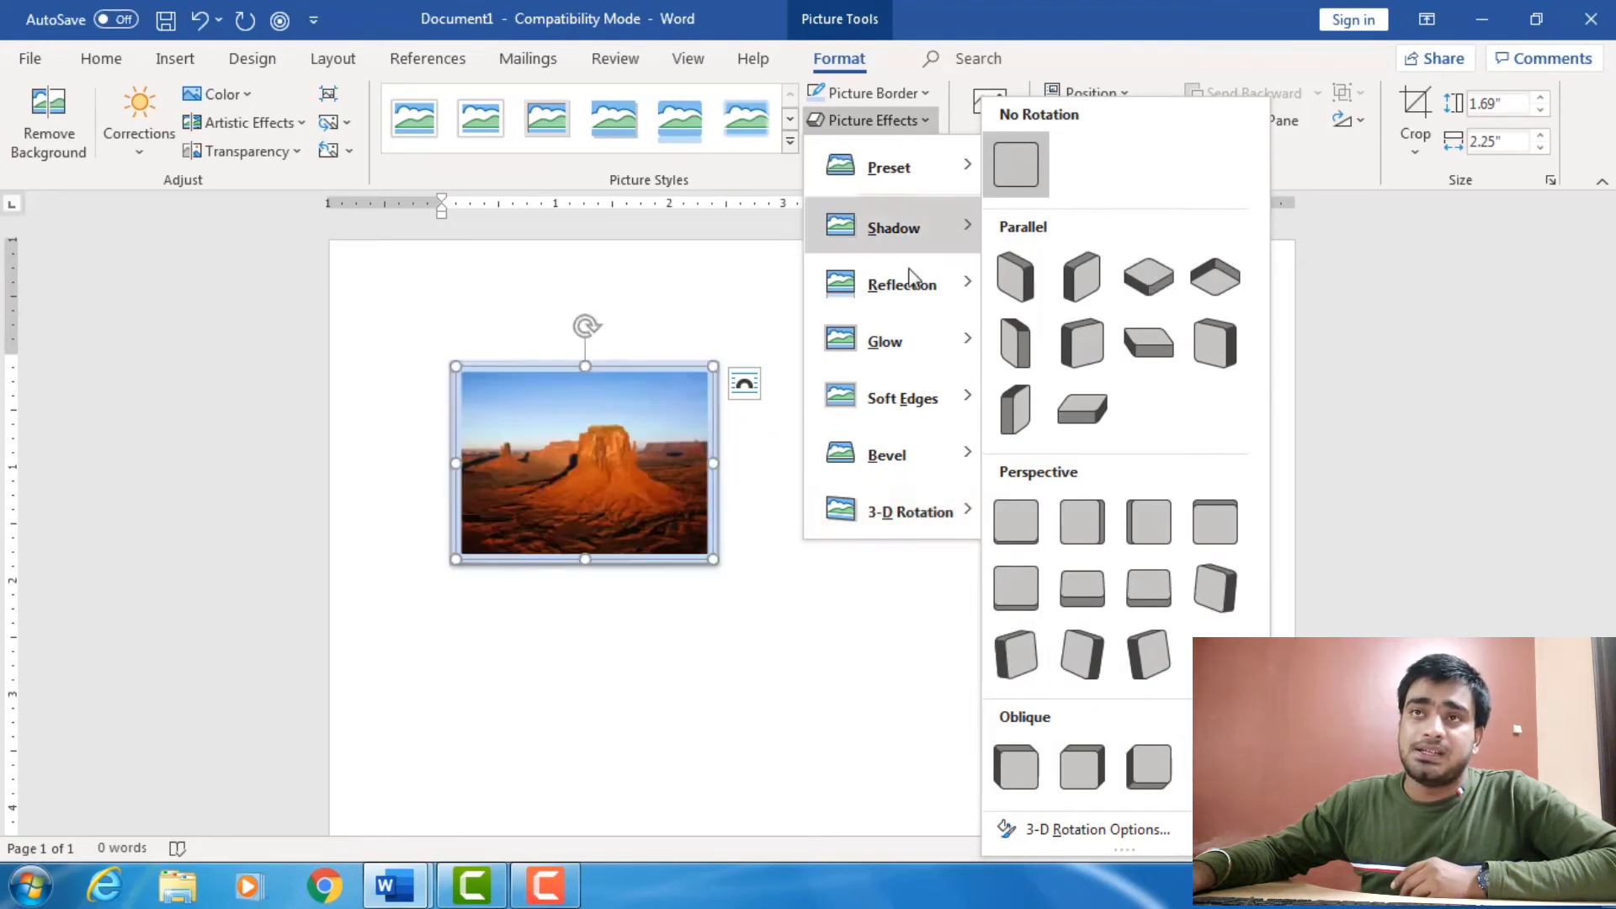
left_click(814, 612)
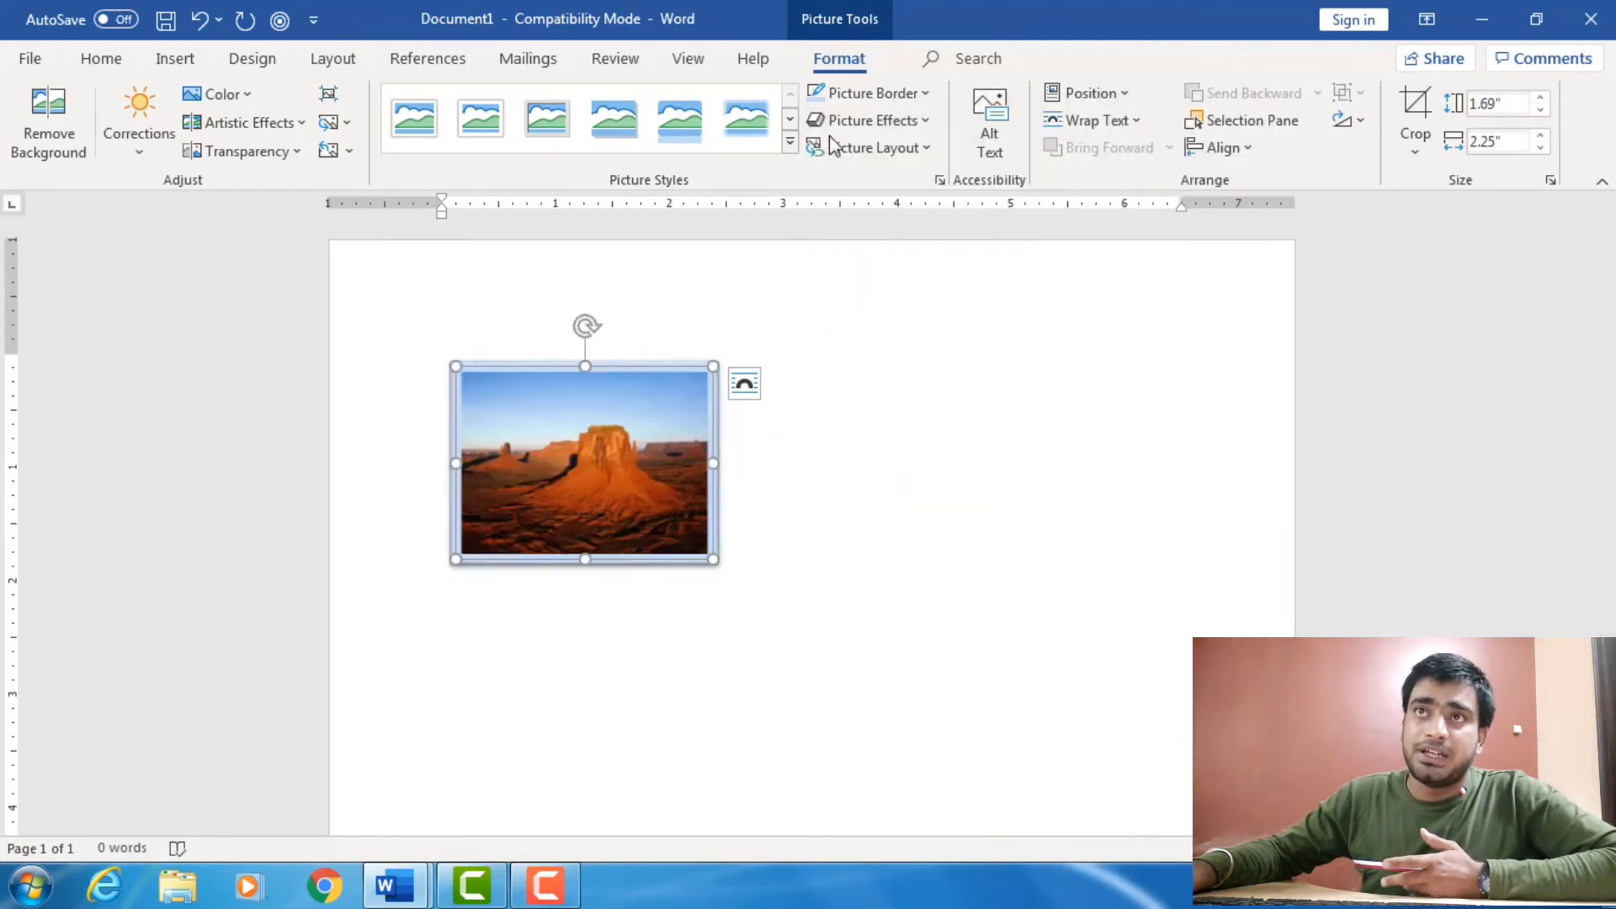
left_click(926, 148)
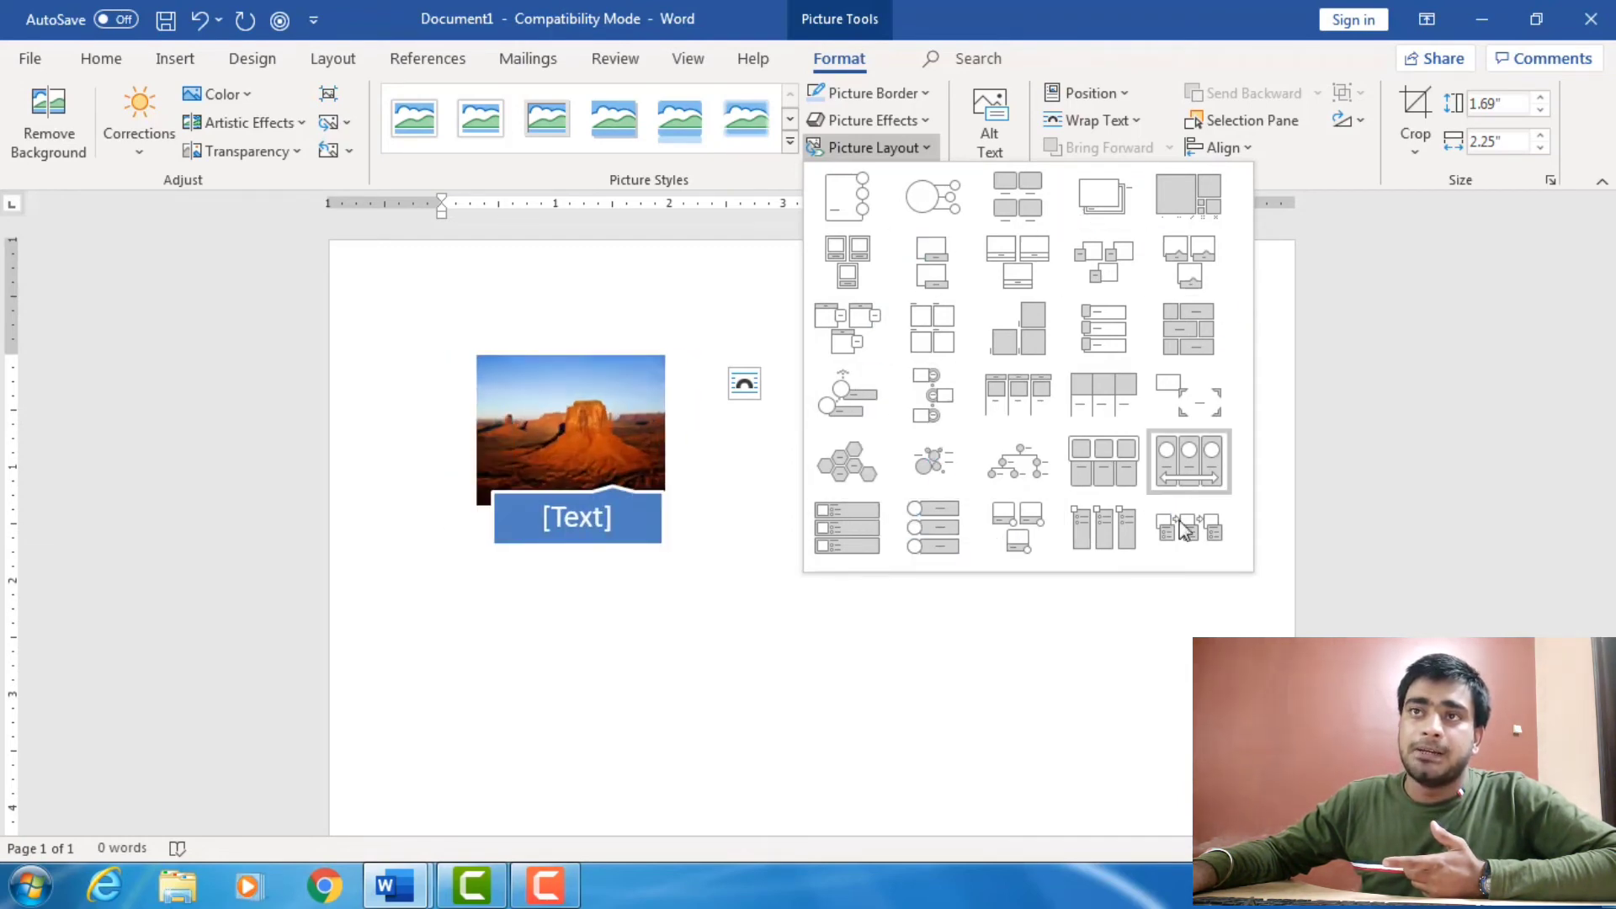
left_click(865, 589)
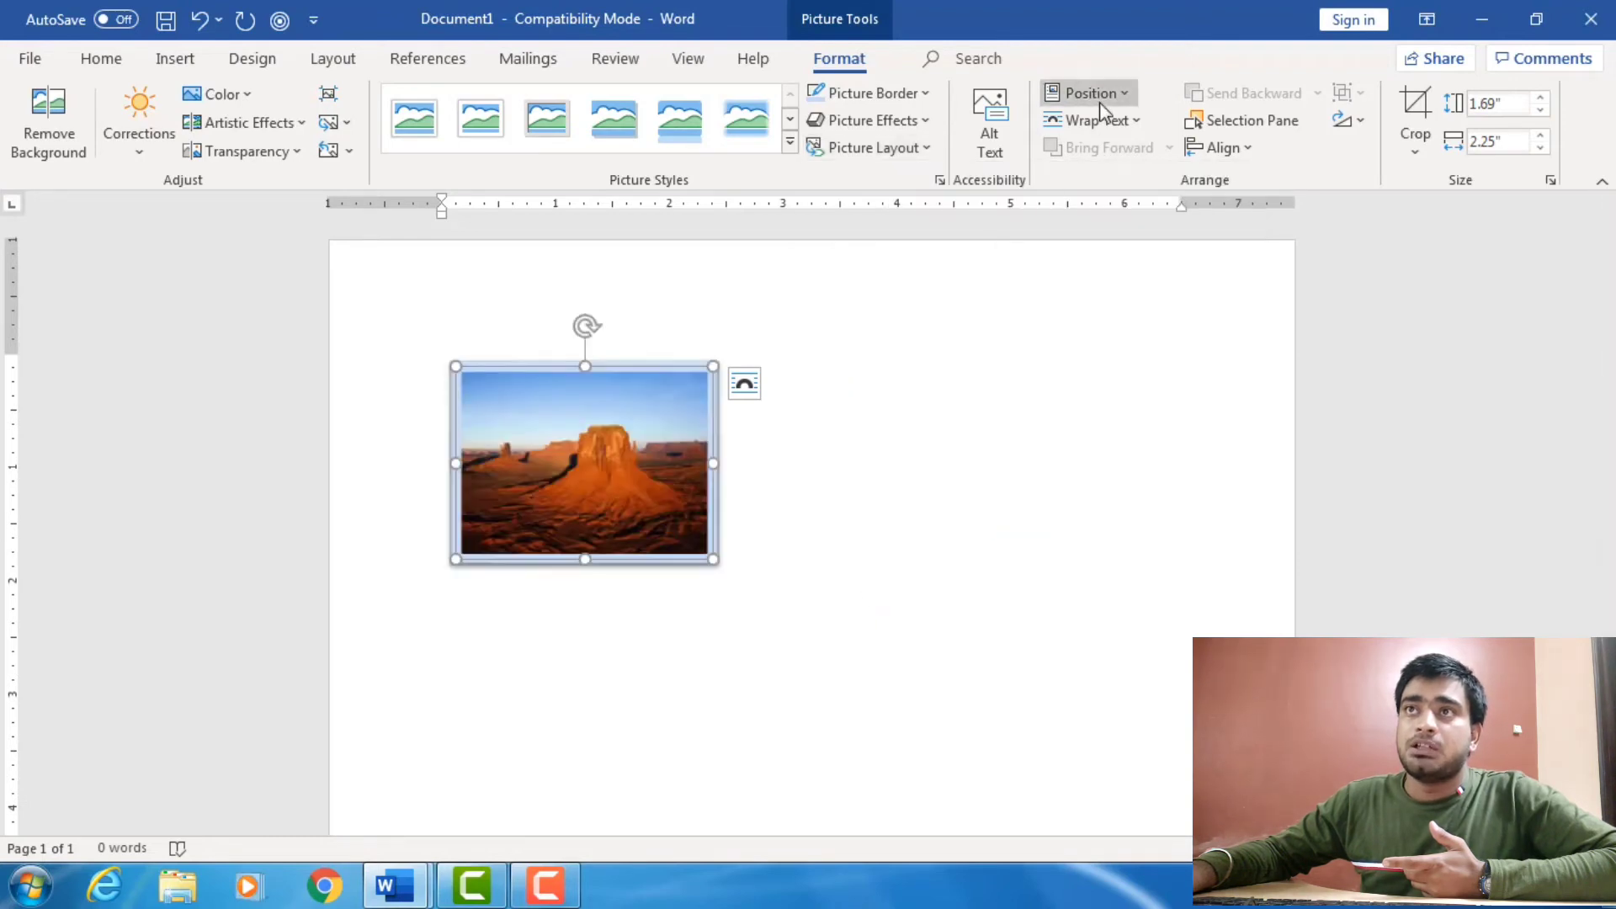
Crop the desert picture slightly along its upper and lower edges, to about 1.42" high and 2.24" wide
left_click(1414, 141)
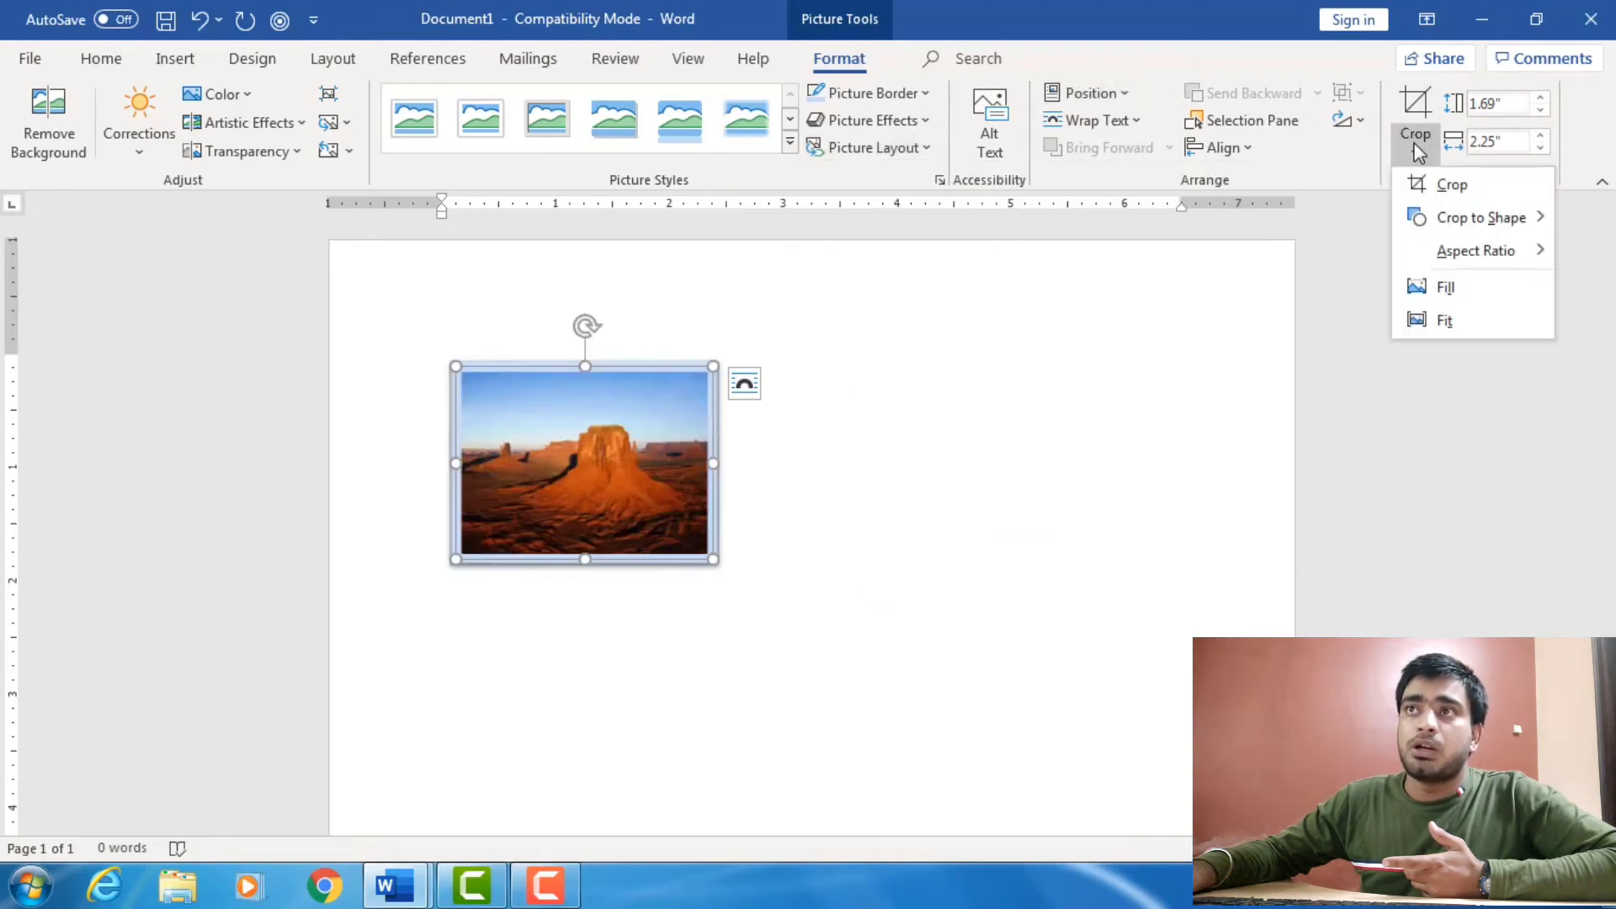
left_click(1428, 190)
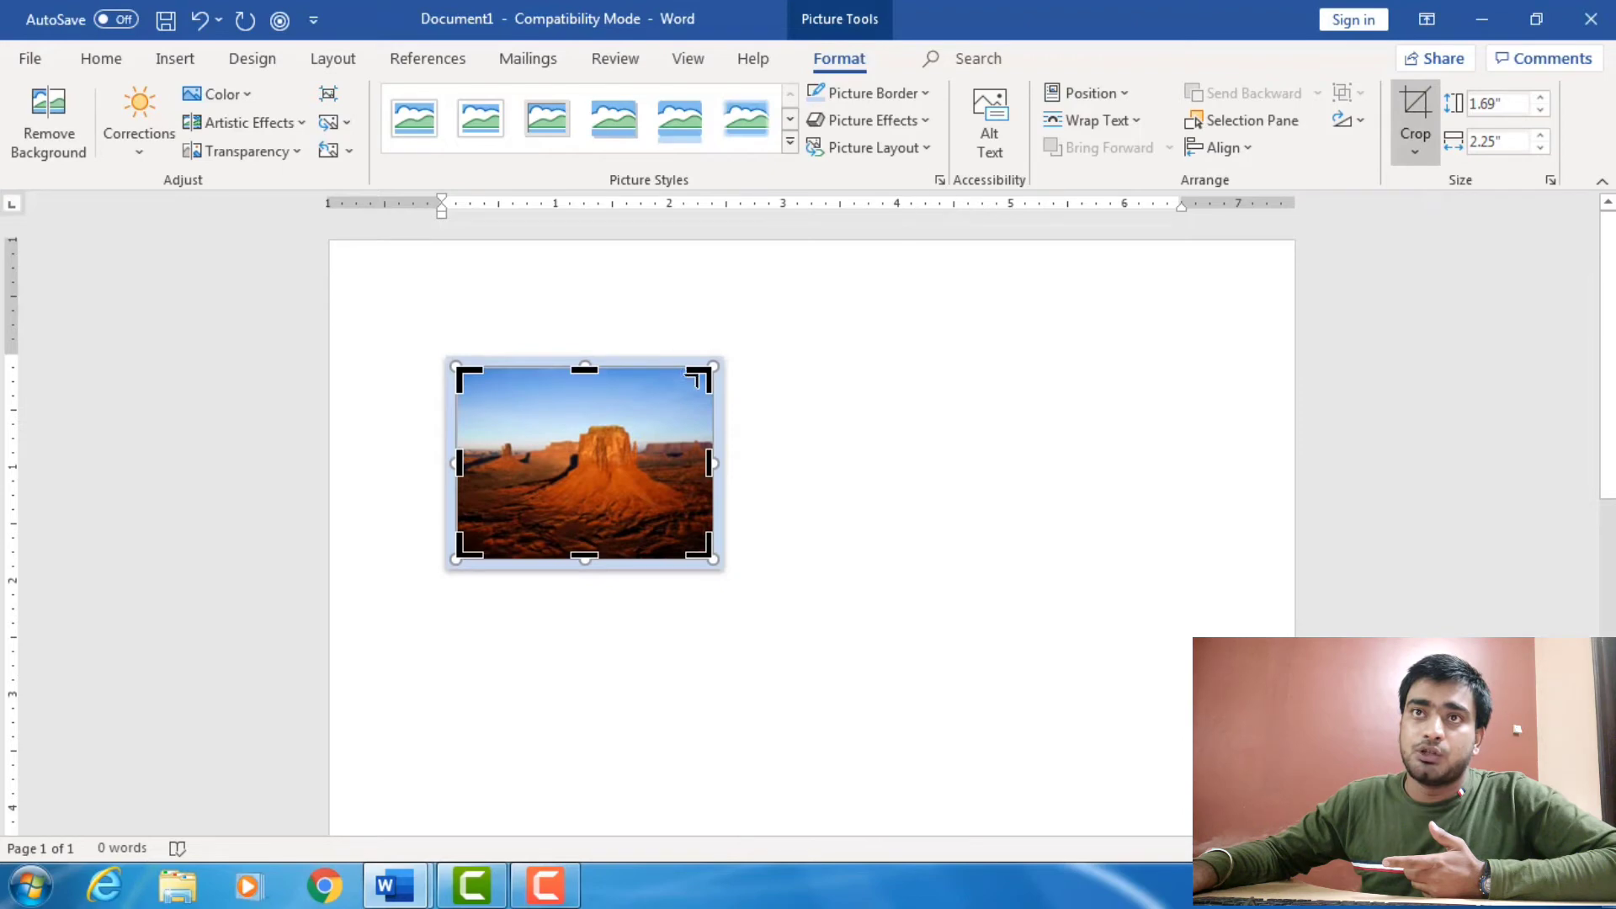
mouse_move(709, 372)
left_mouse_down()
mouse_move(687, 393)
mouse_move(710, 371)
left_mouse_up()
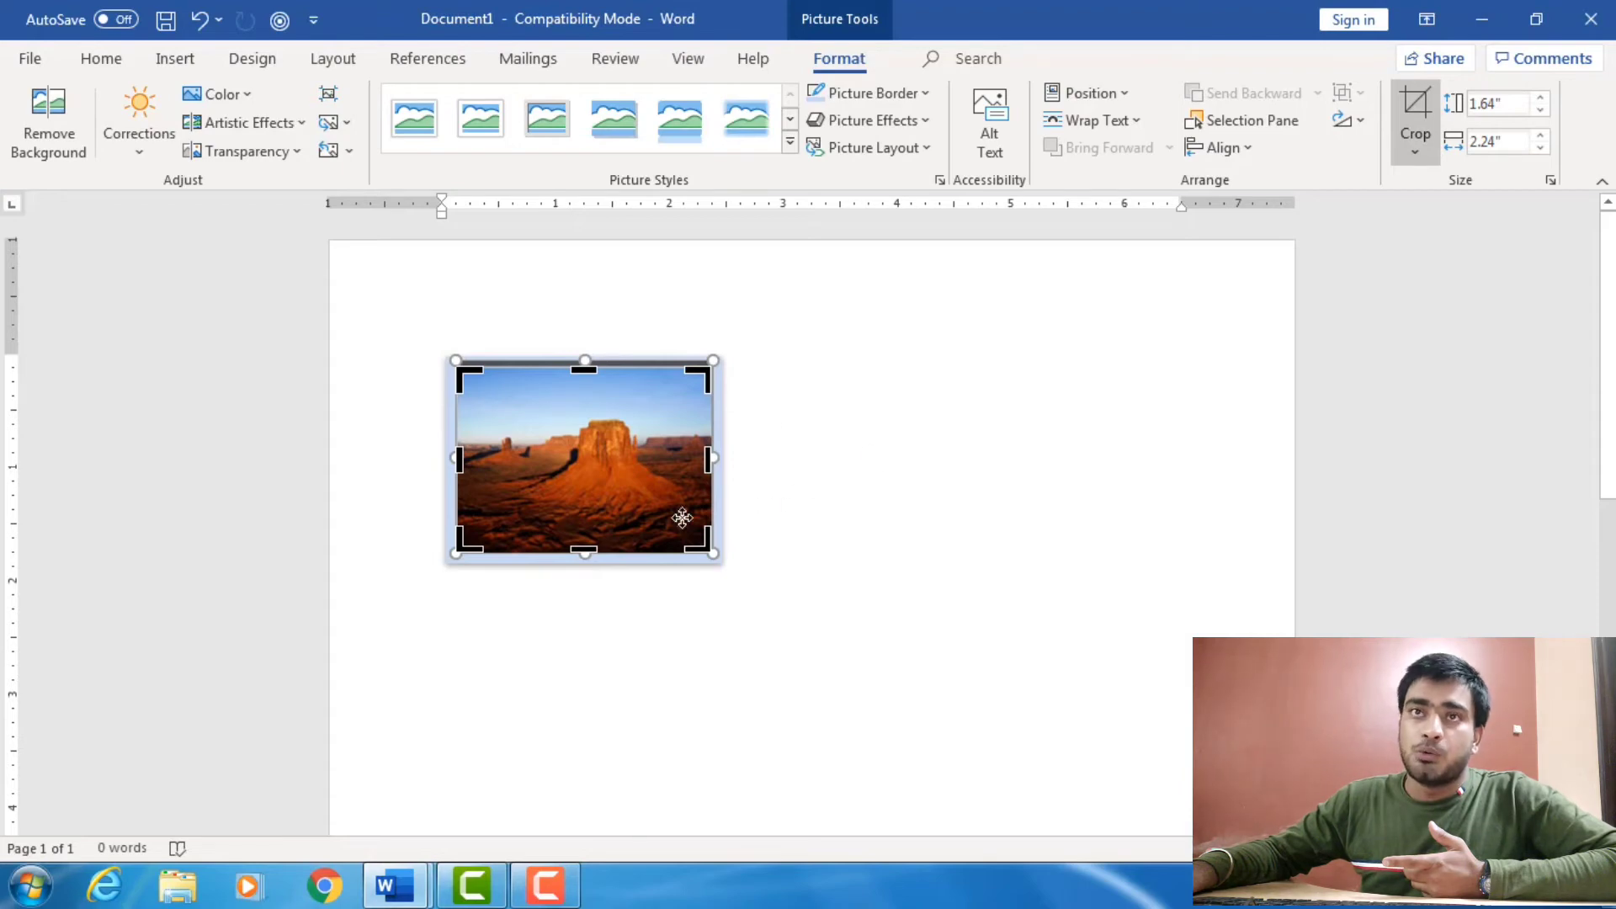
left_click_drag(585, 554, 589, 527)
left_click(1108, 348)
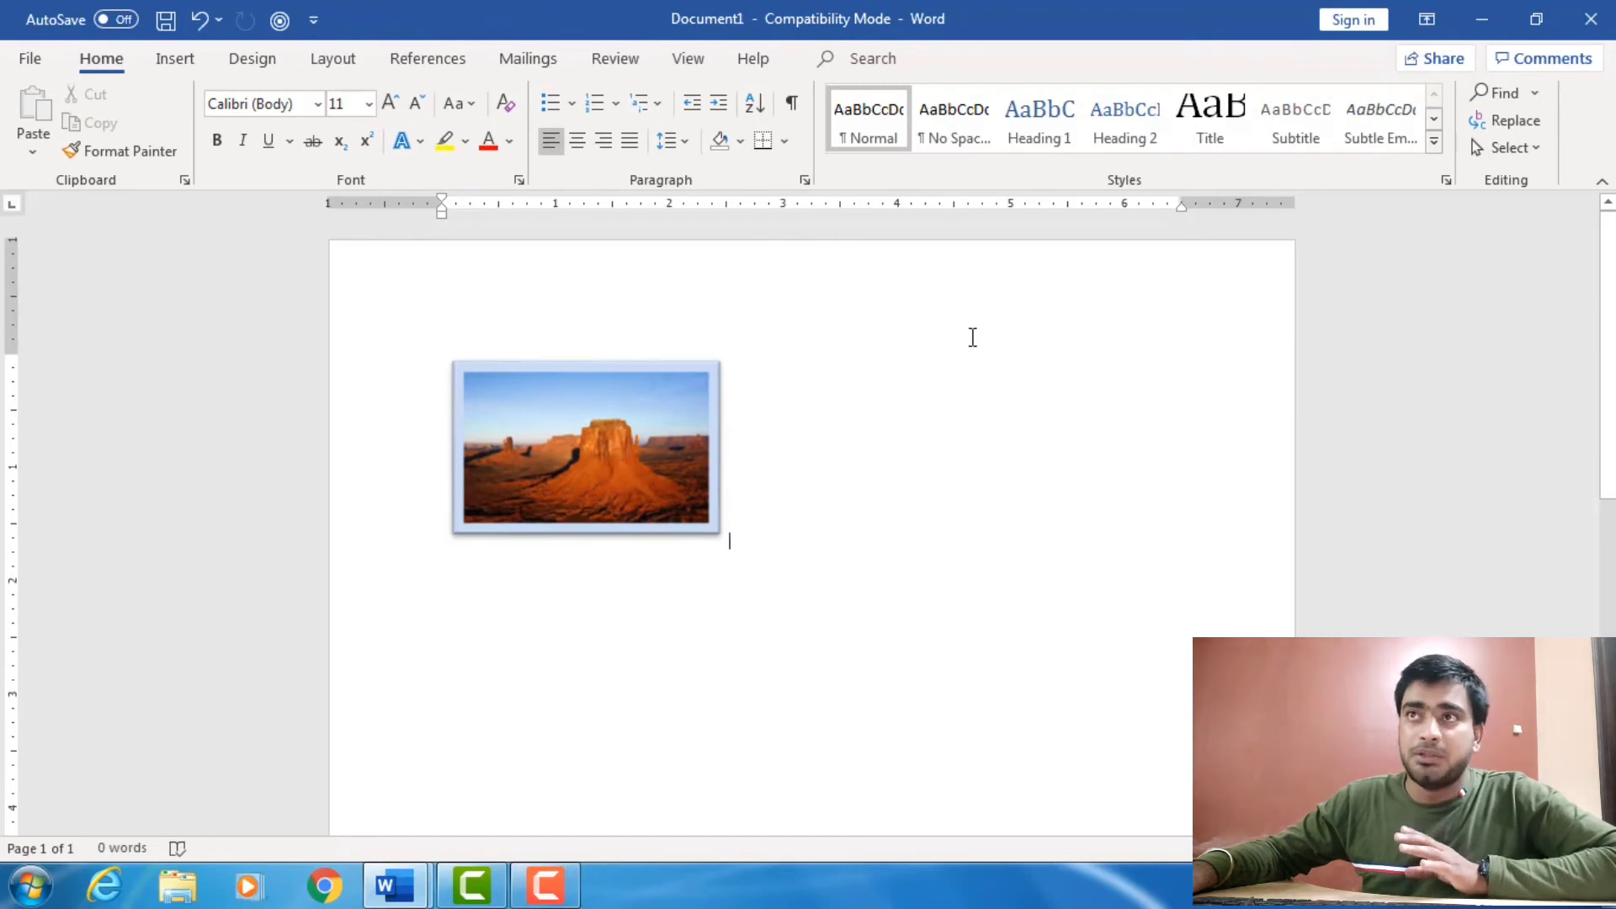
left_click(517, 478)
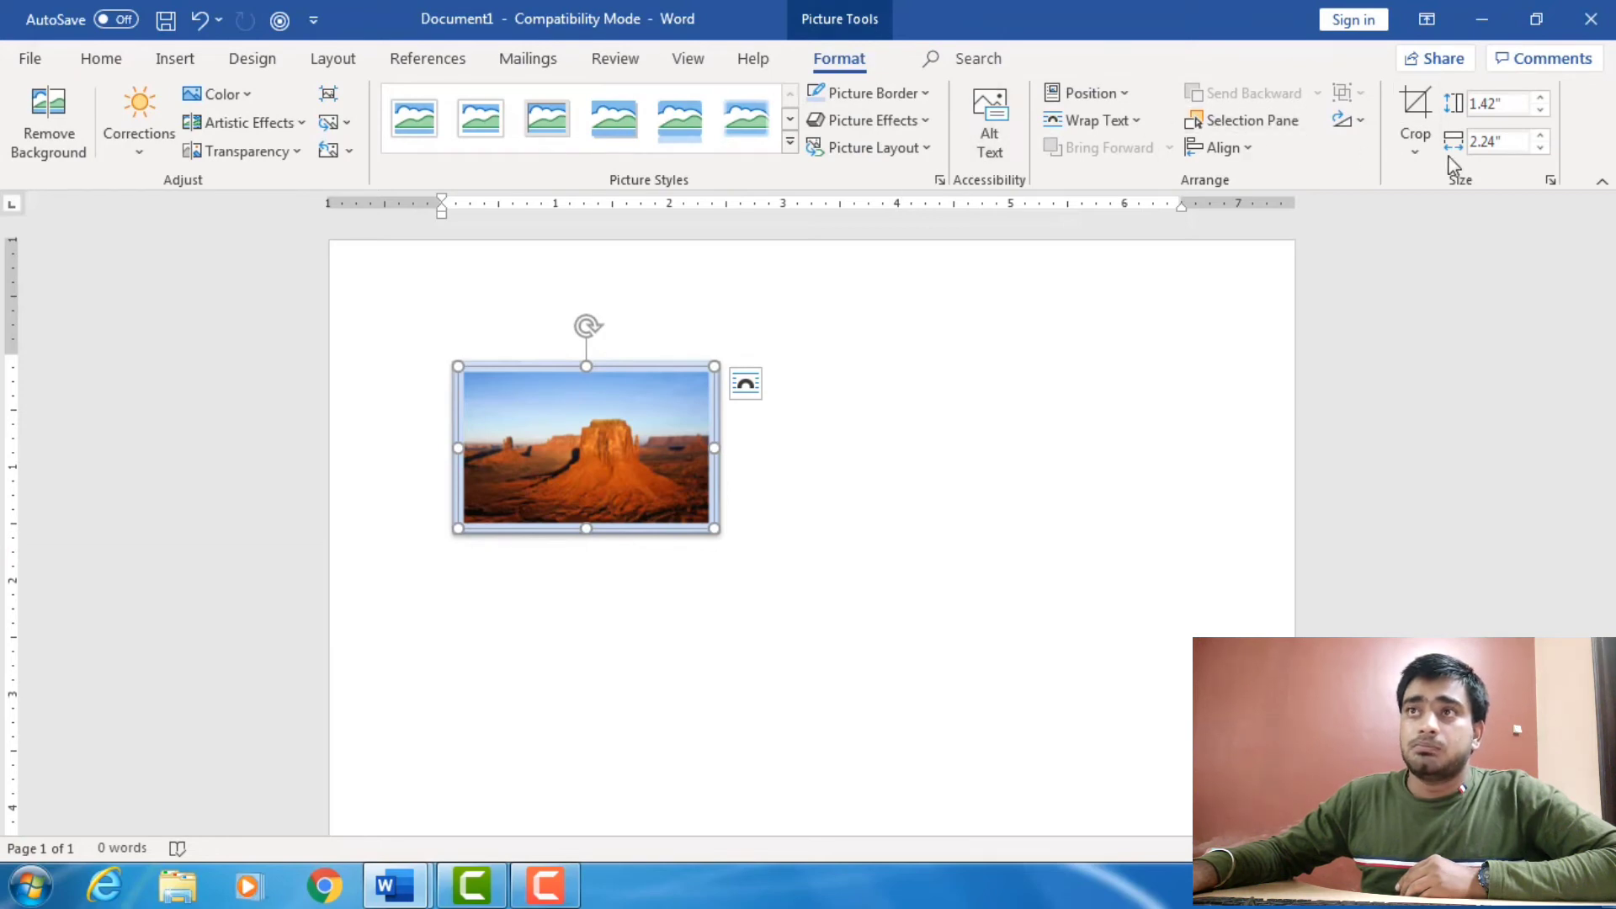
Generate sample paragraphs ahead of the picture with =rand(), and move the picture to the end of the "Themes and styles" paragraph
left_click(804, 565)
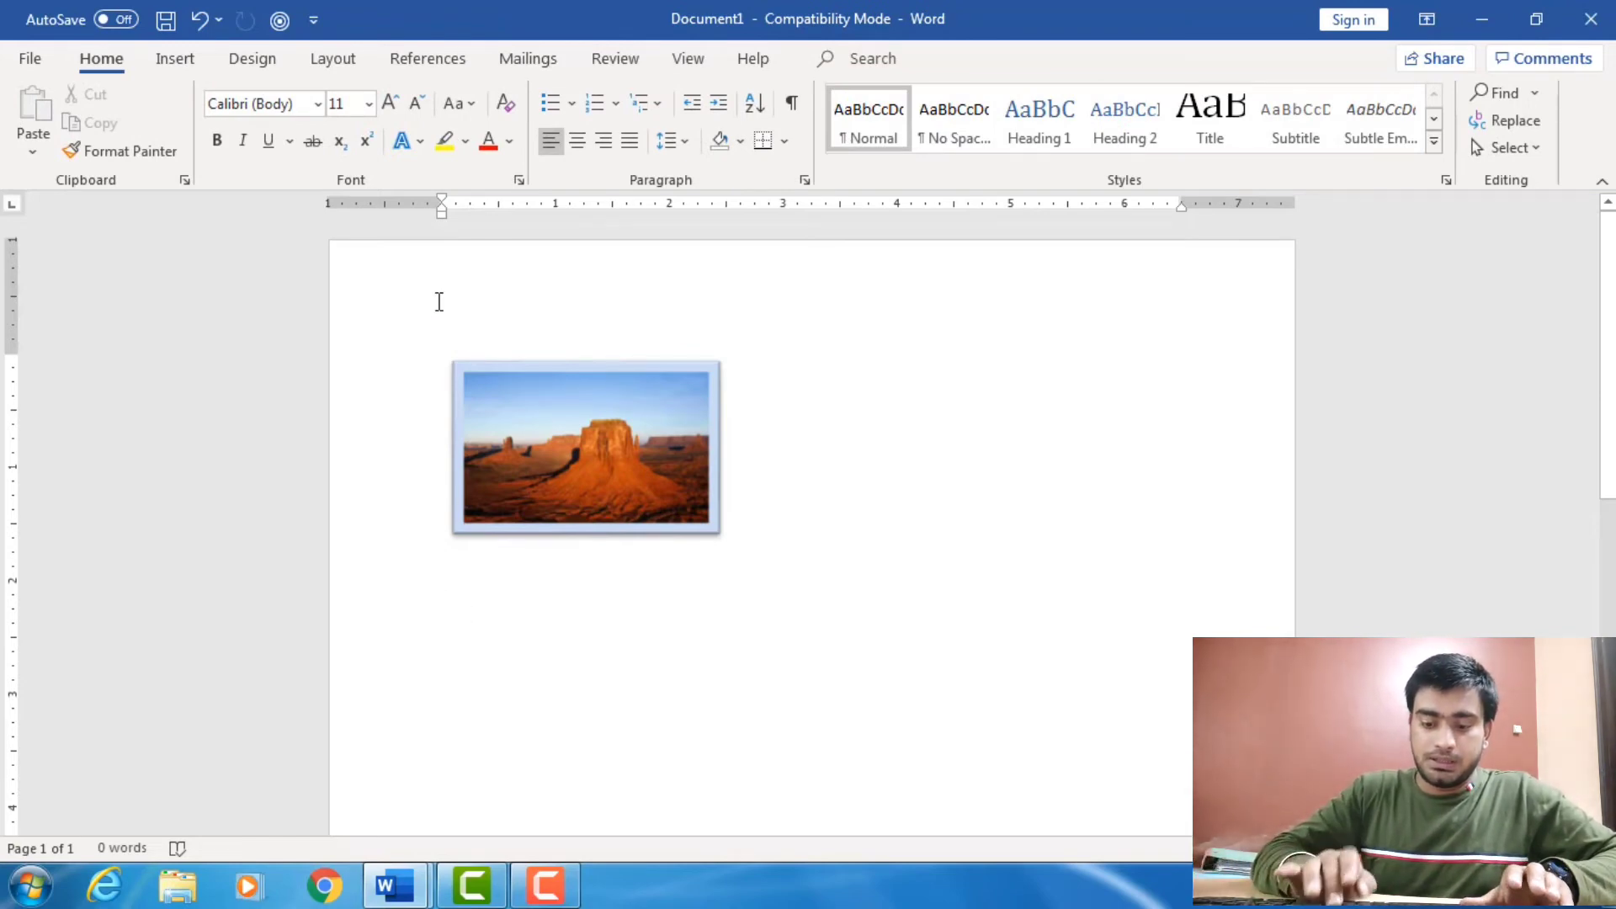
type("=rand(")
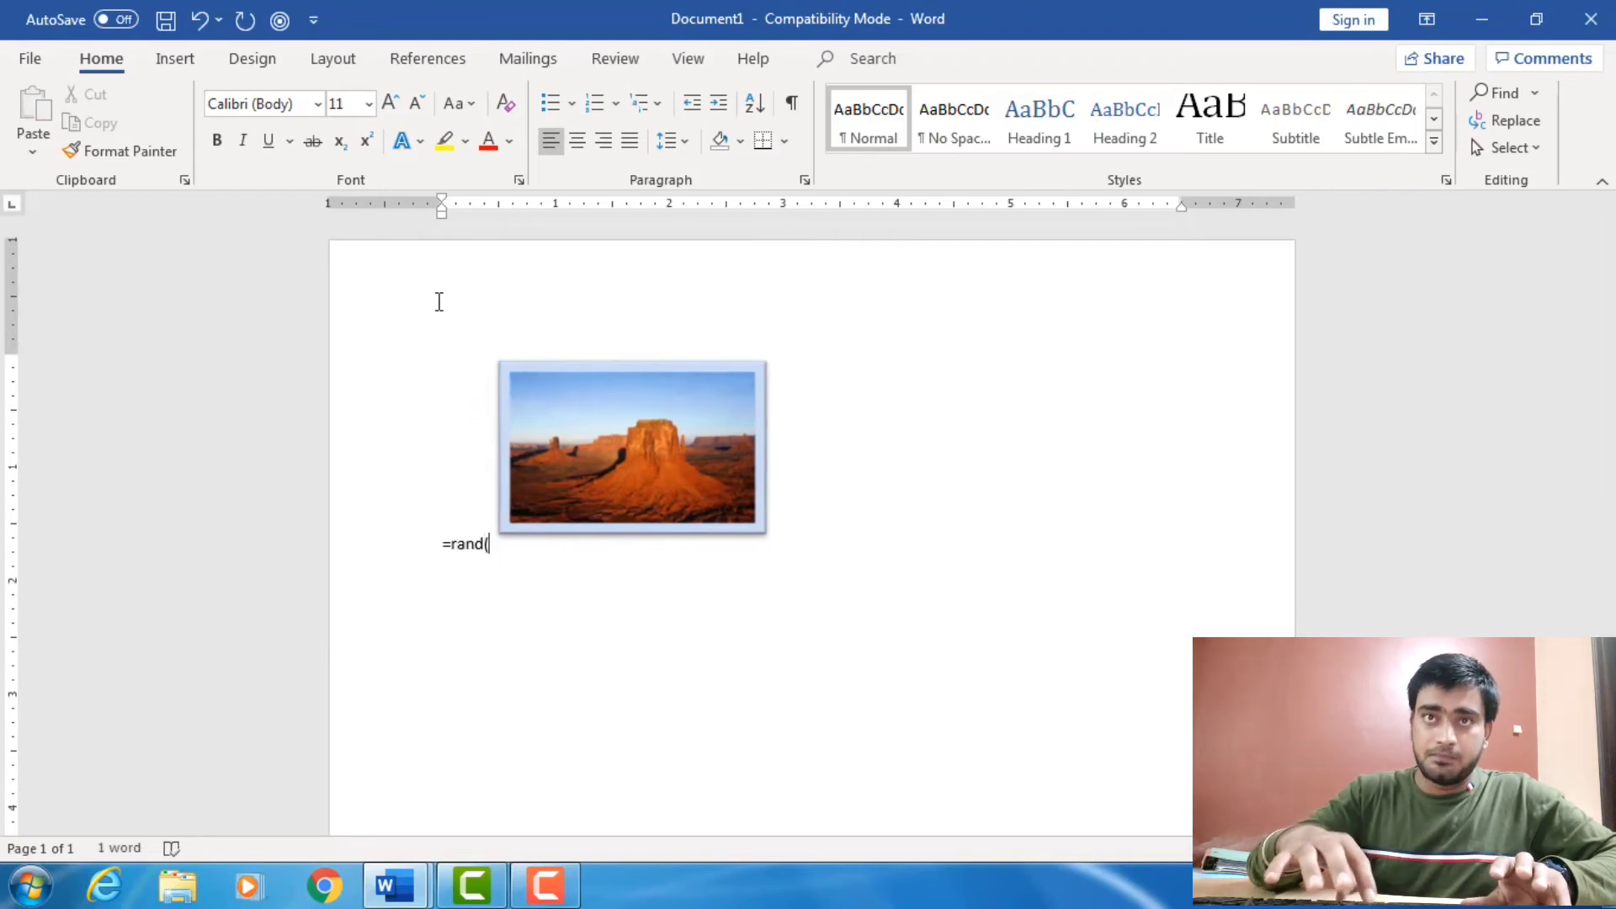
type(")")
key("Return")
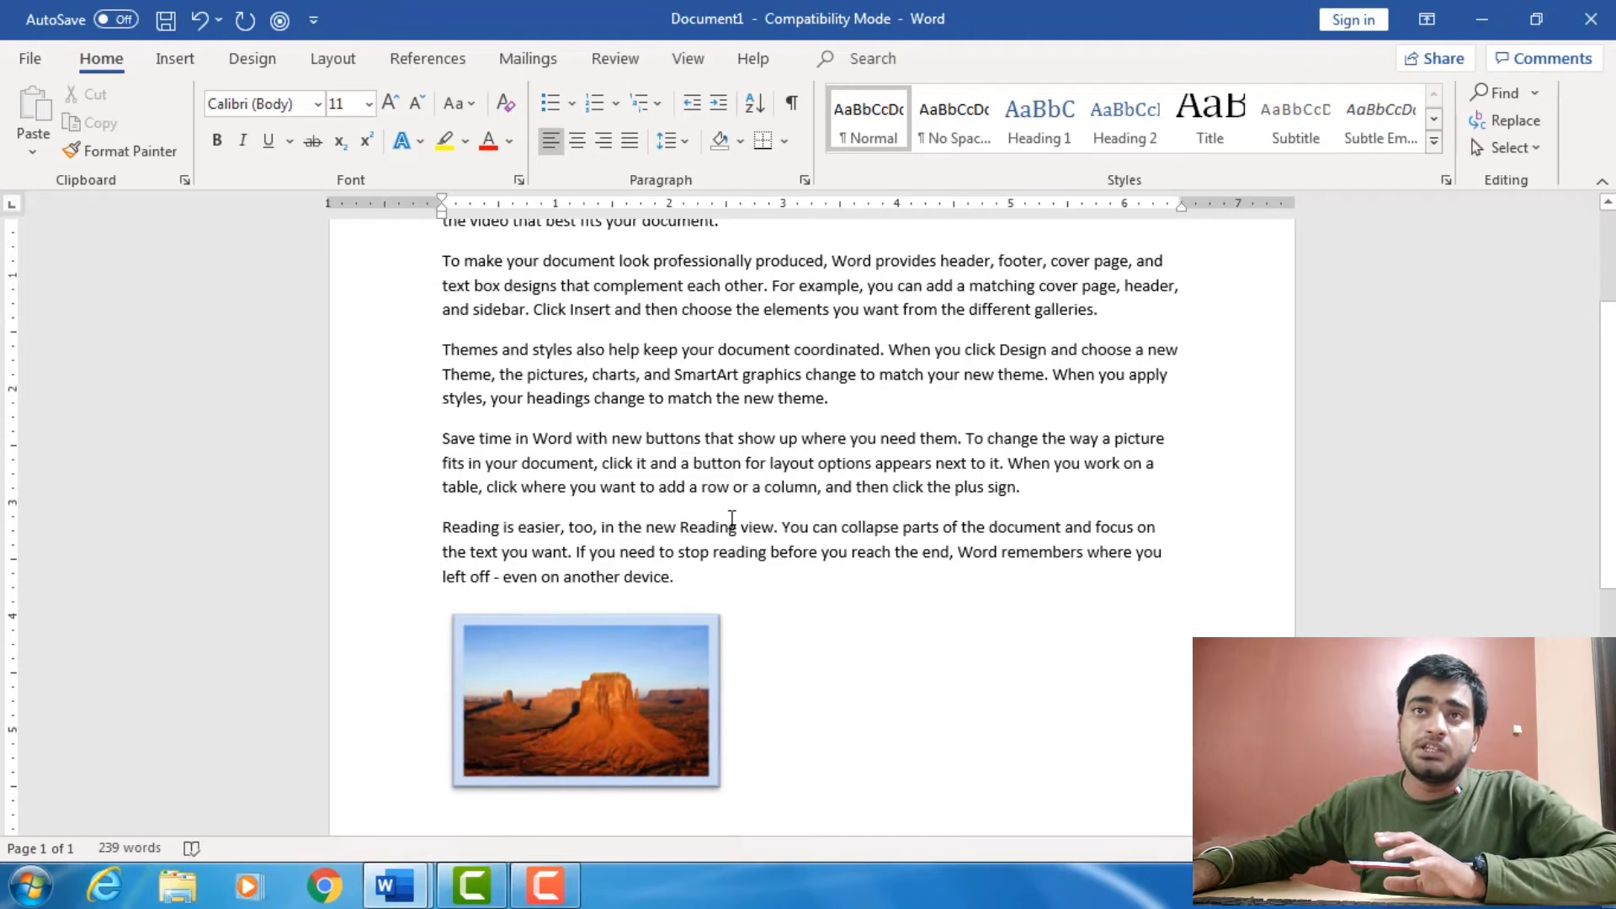
left_click_drag(610, 669, 838, 400)
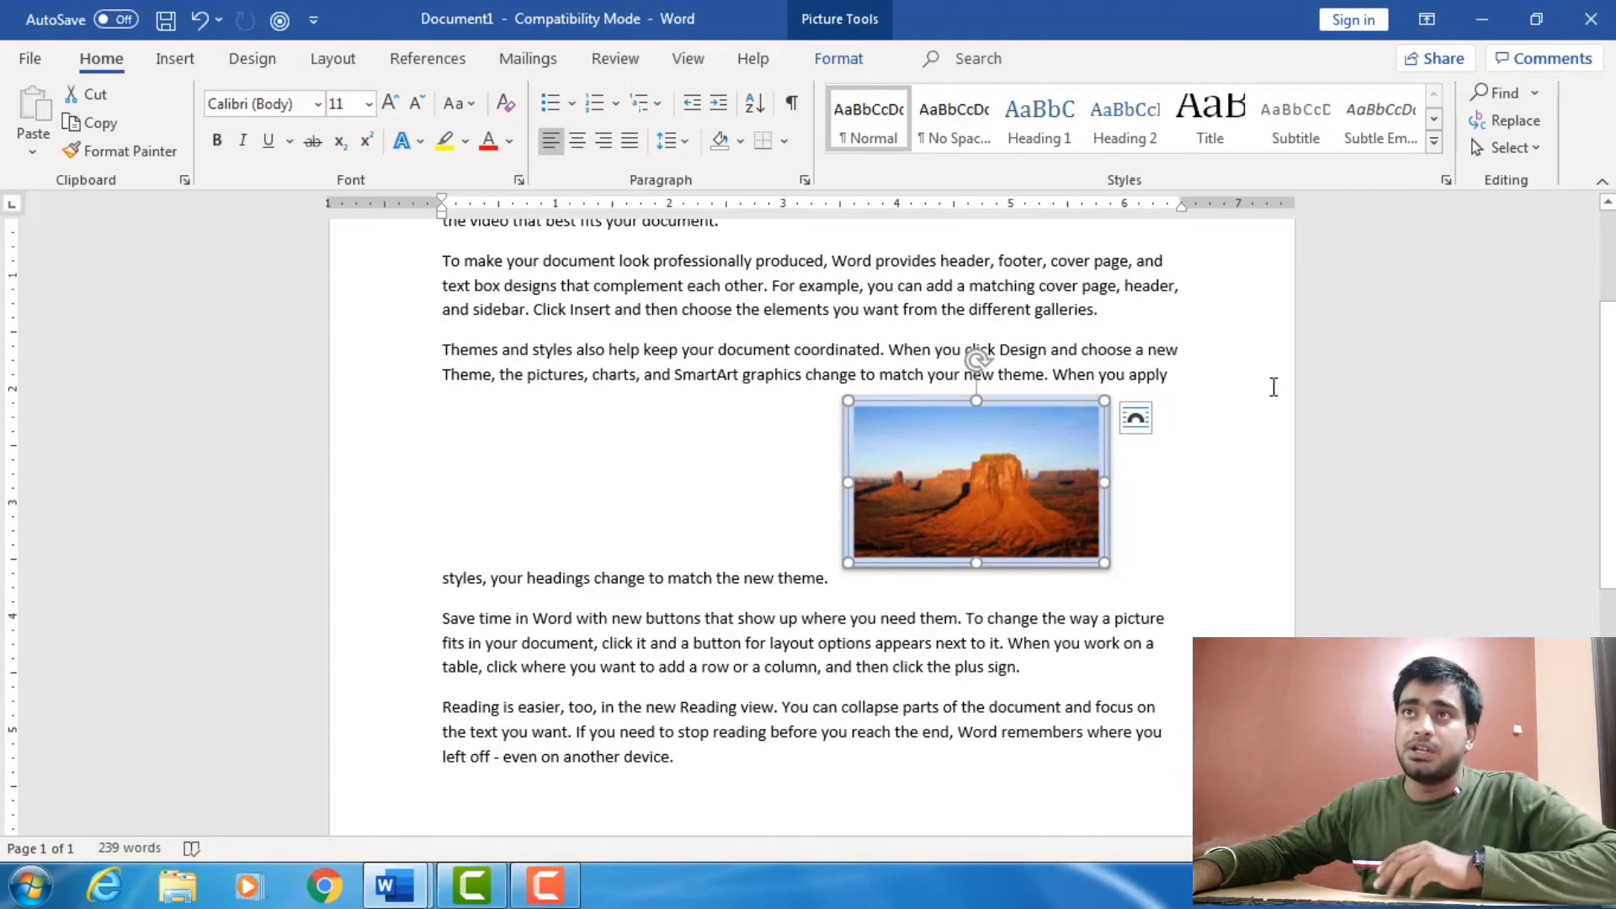
Preview the position presets and the text wrapping options, such as Behind Text, on the desert picture
left_click(821, 61)
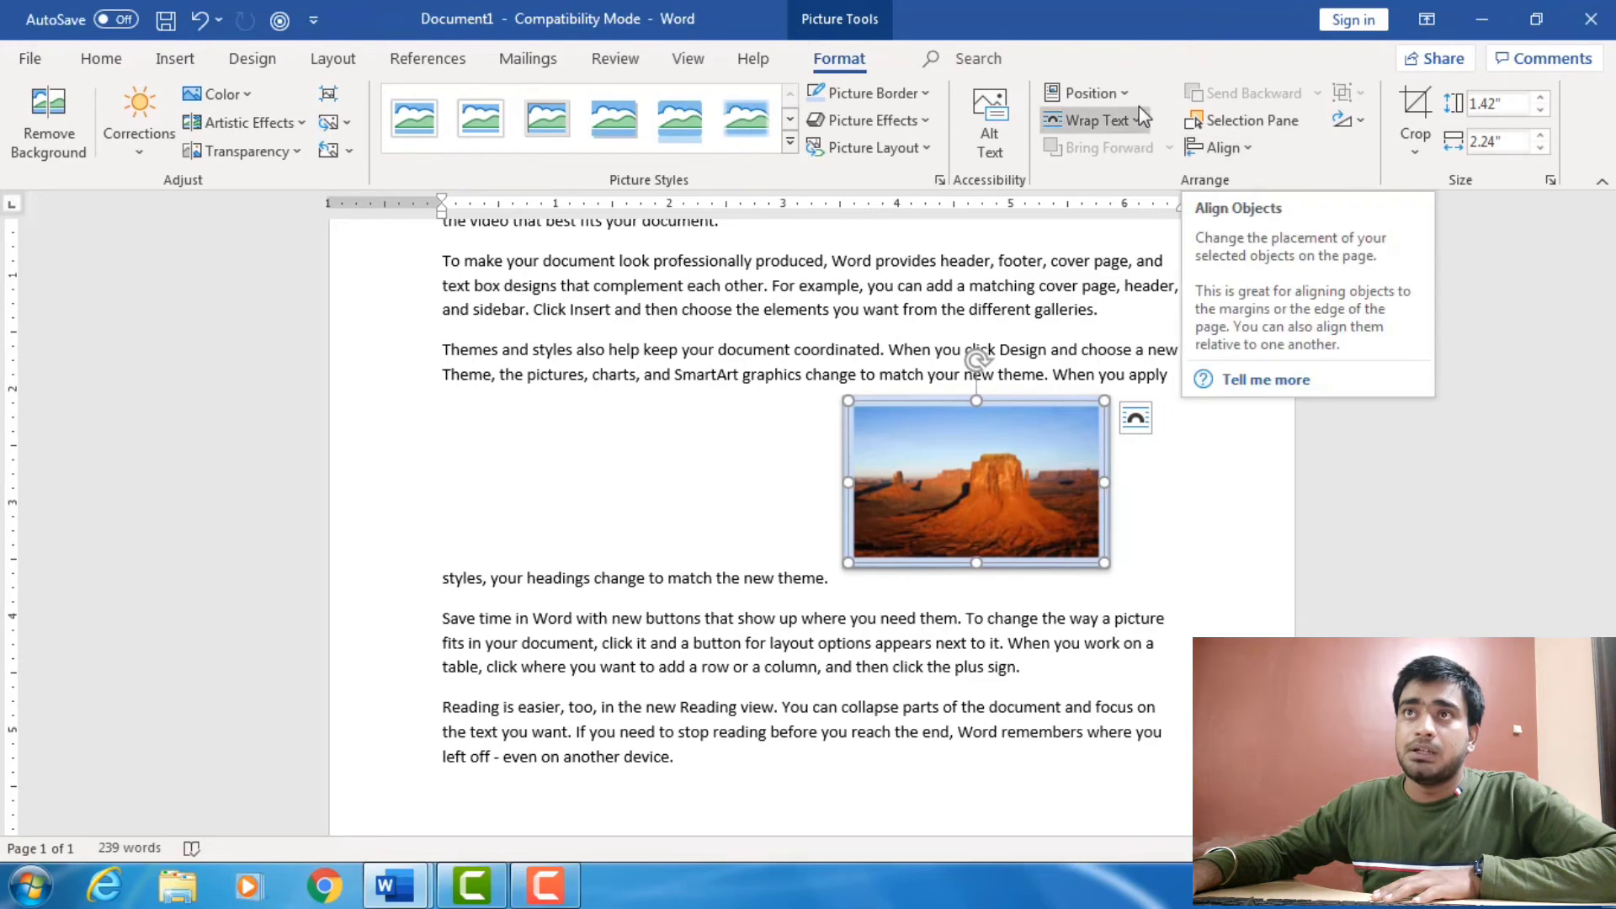
left_click(1090, 94)
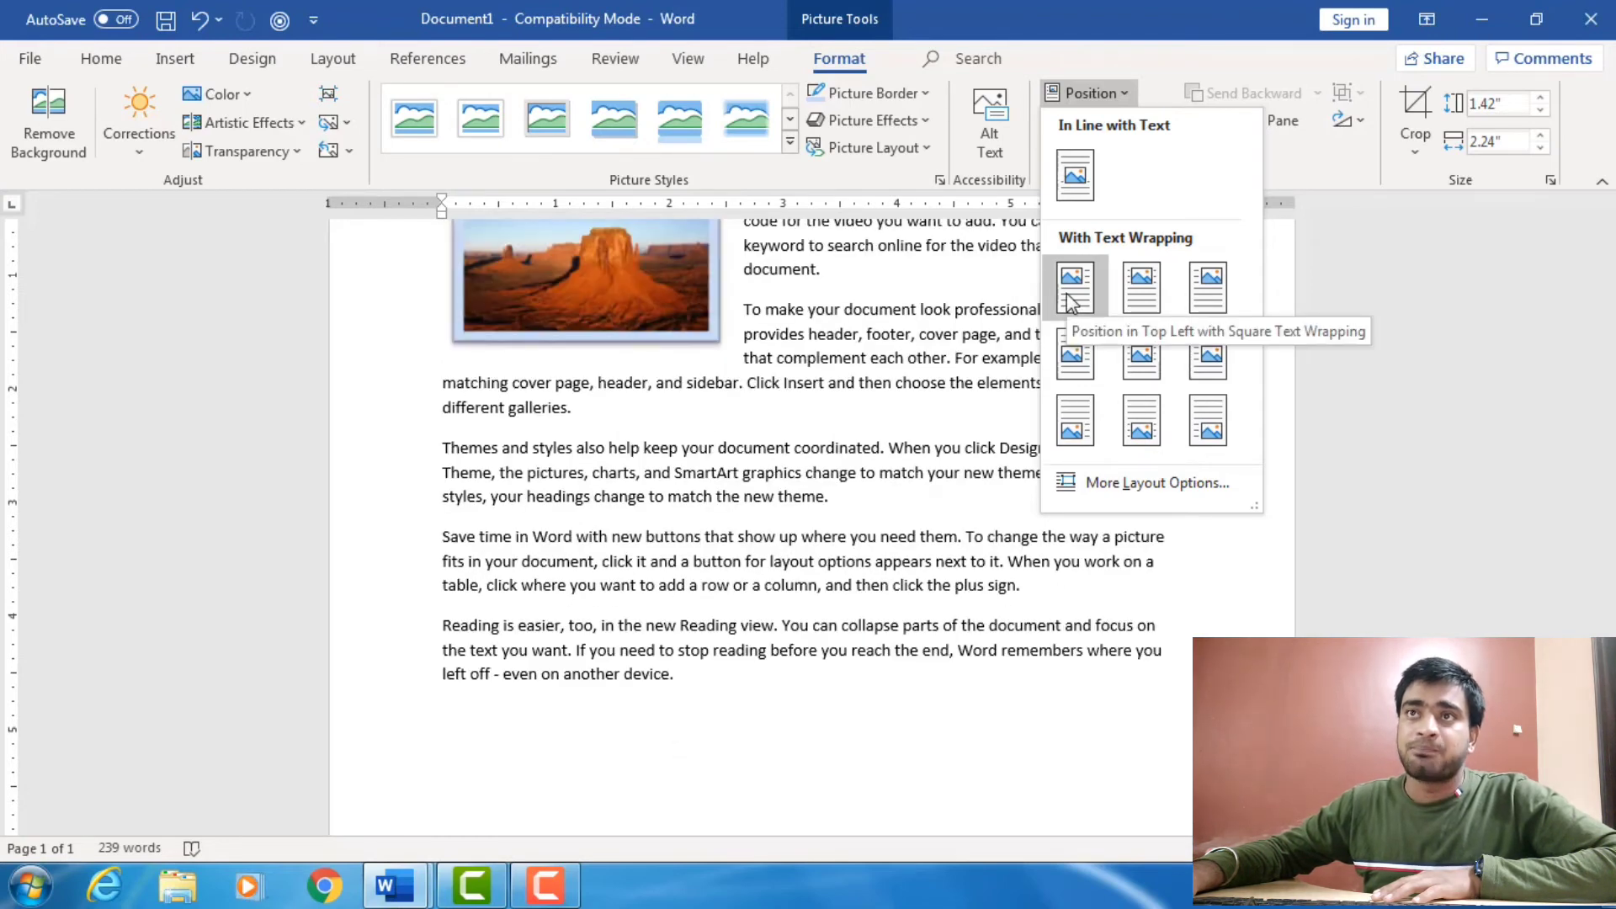
left_click(1141, 353)
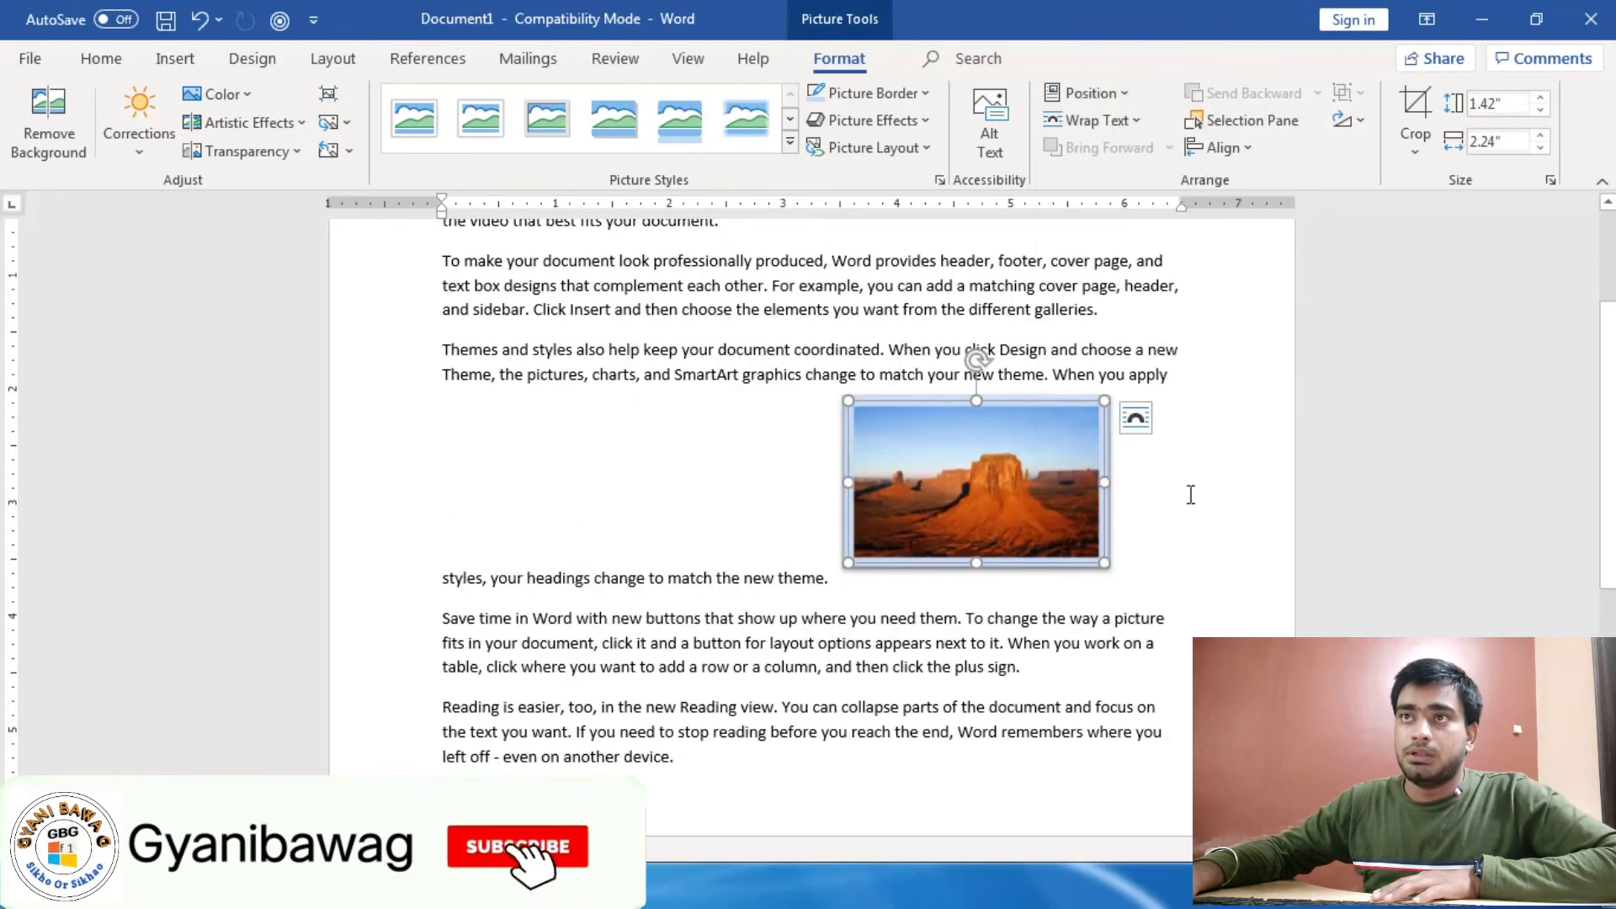
scroll(1190, 494, "up", 3)
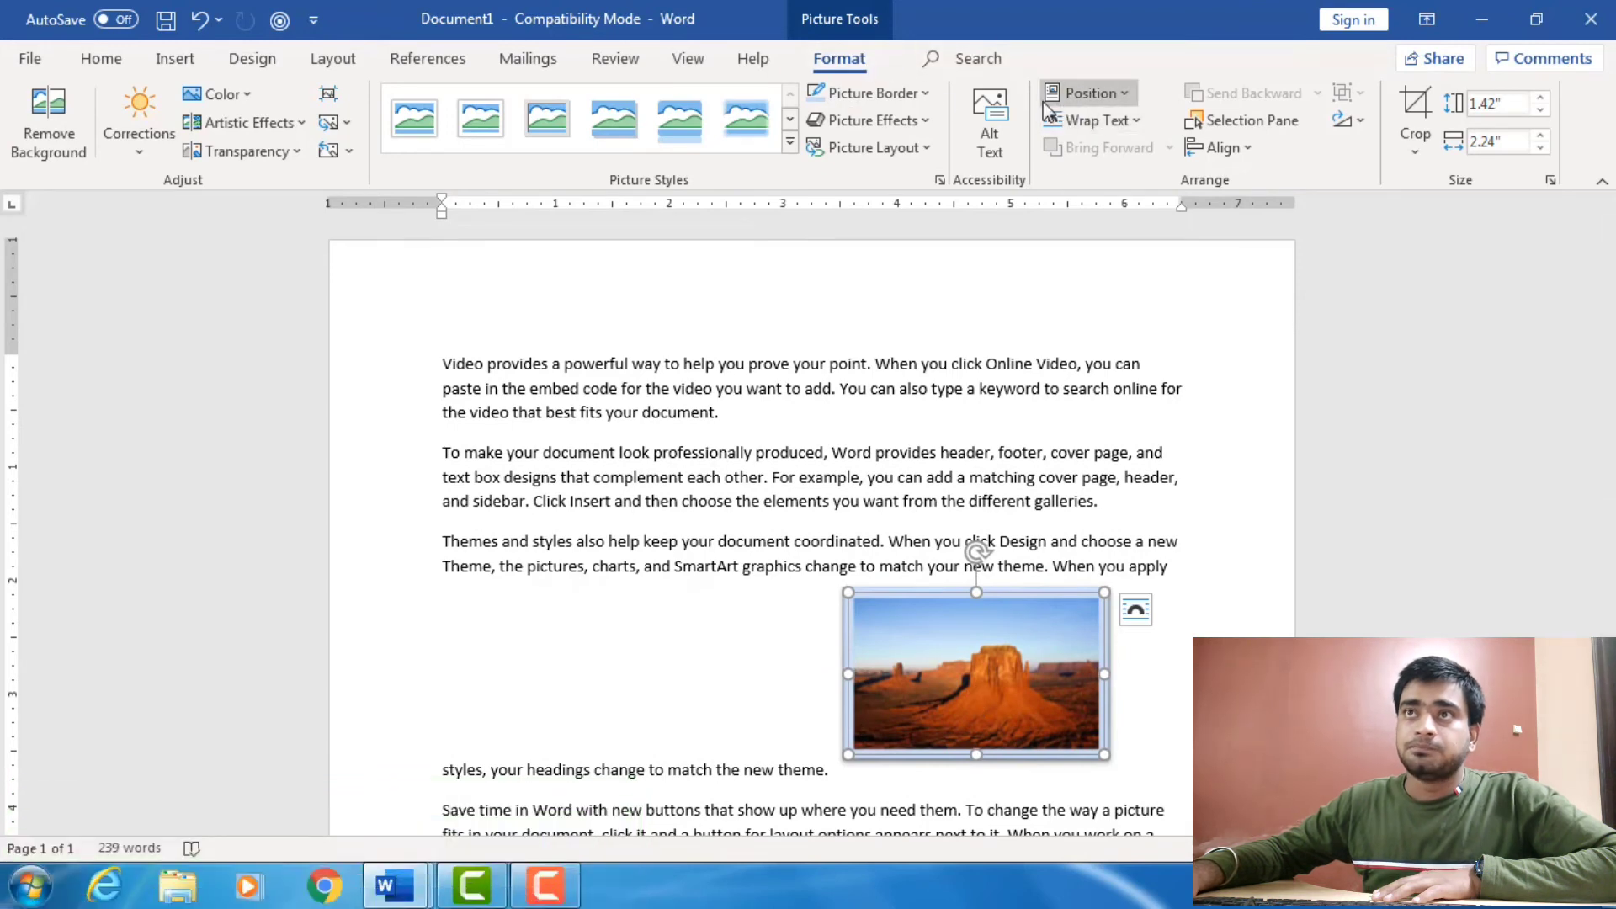
left_click(1118, 93)
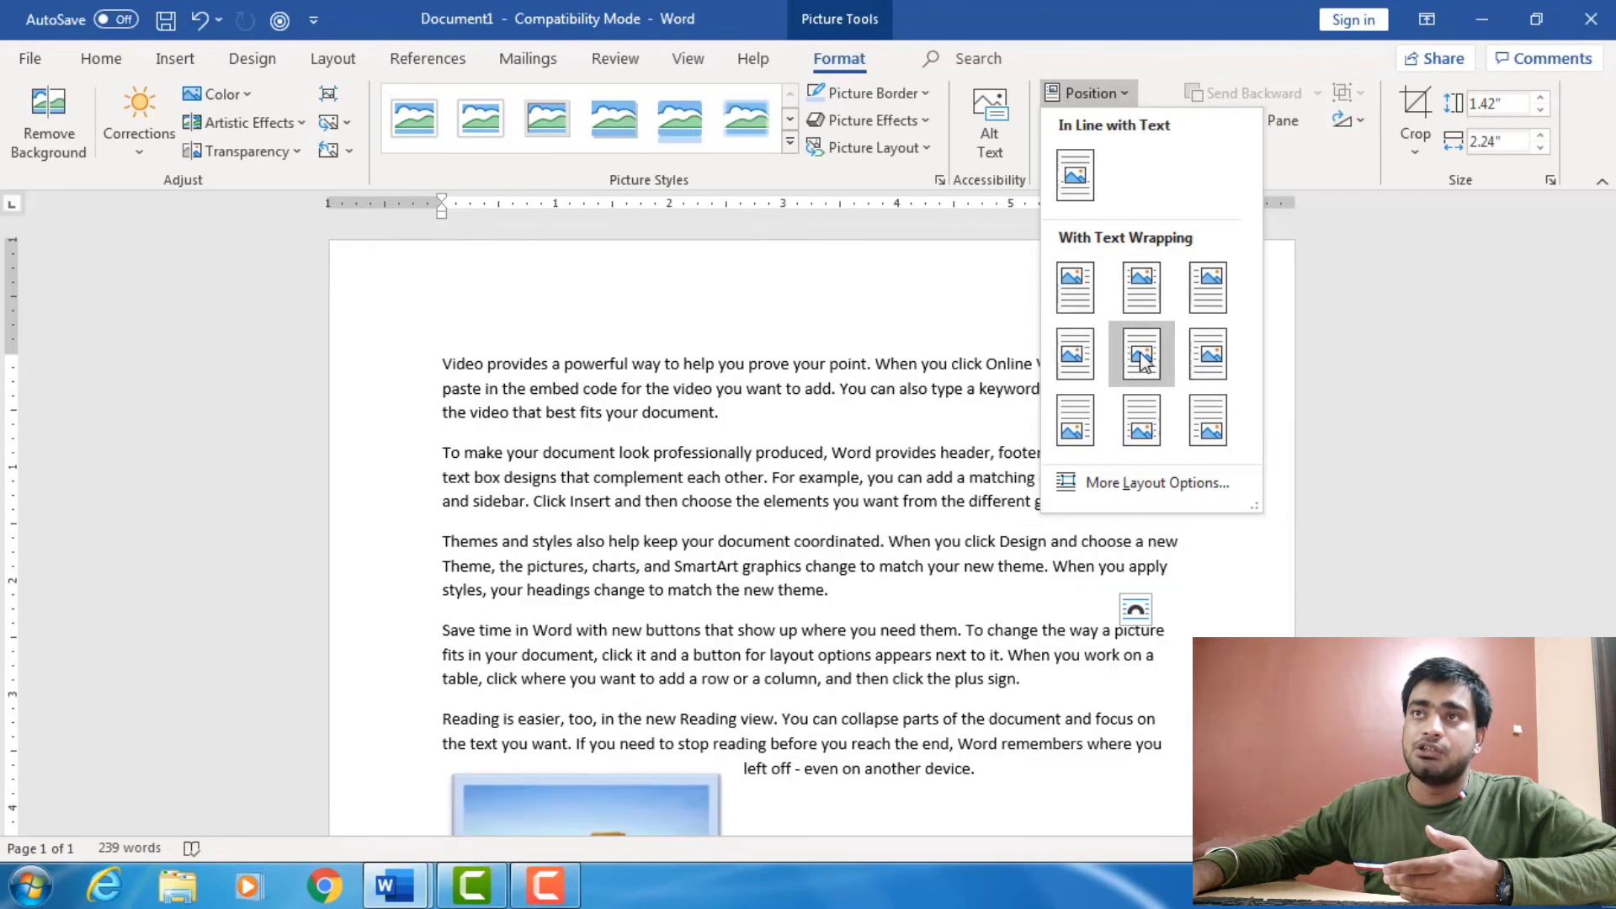
key("Escape")
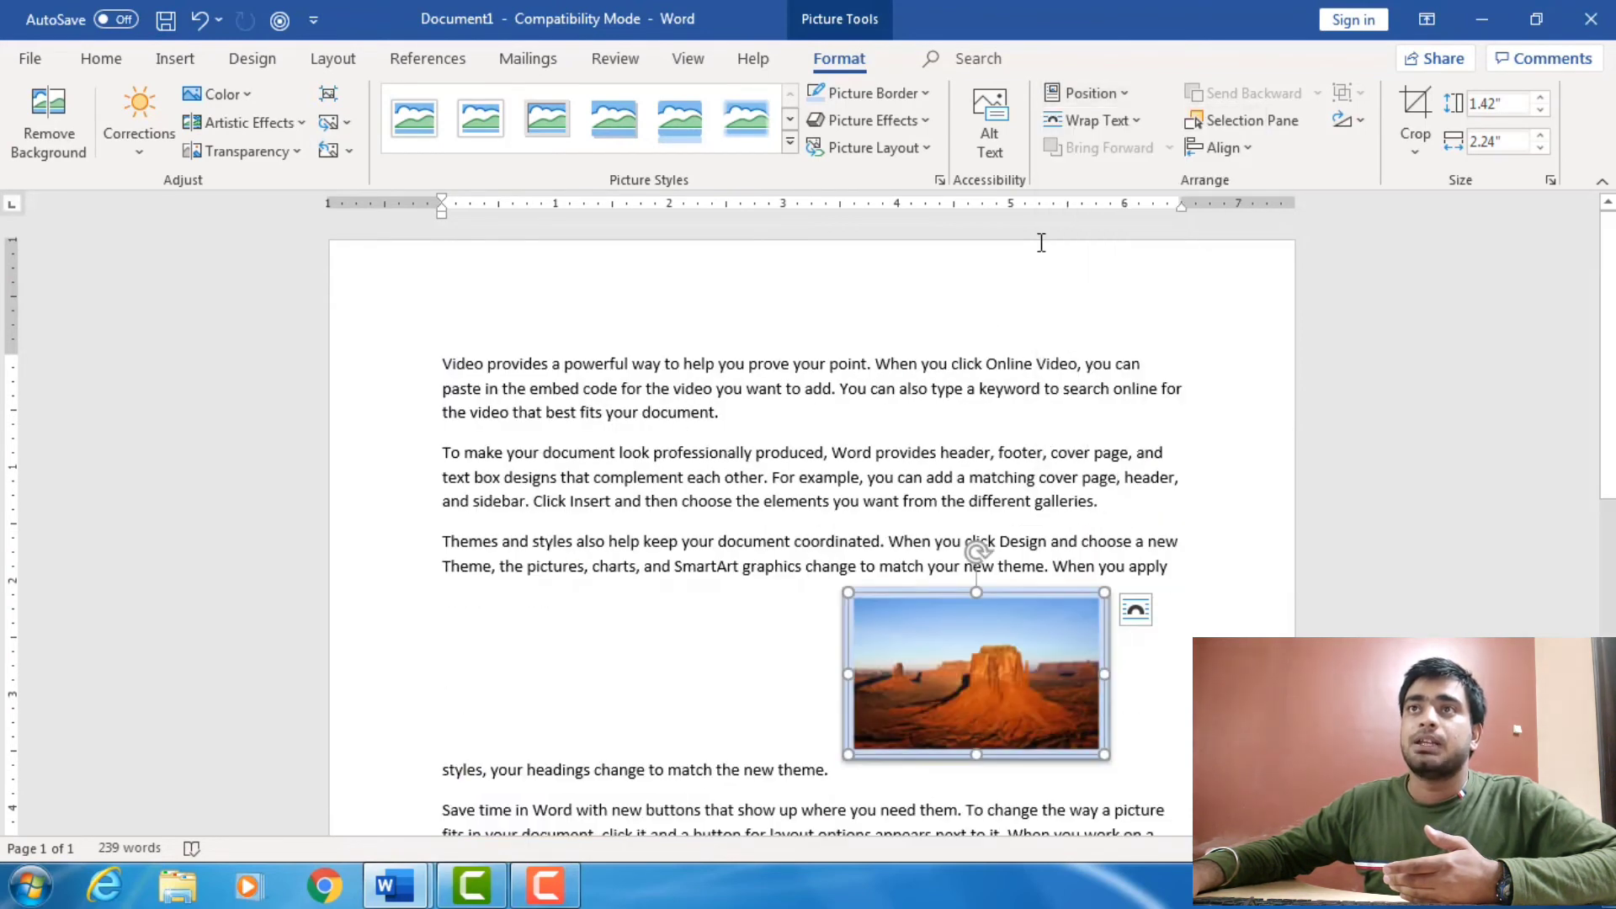
left_click(1122, 124)
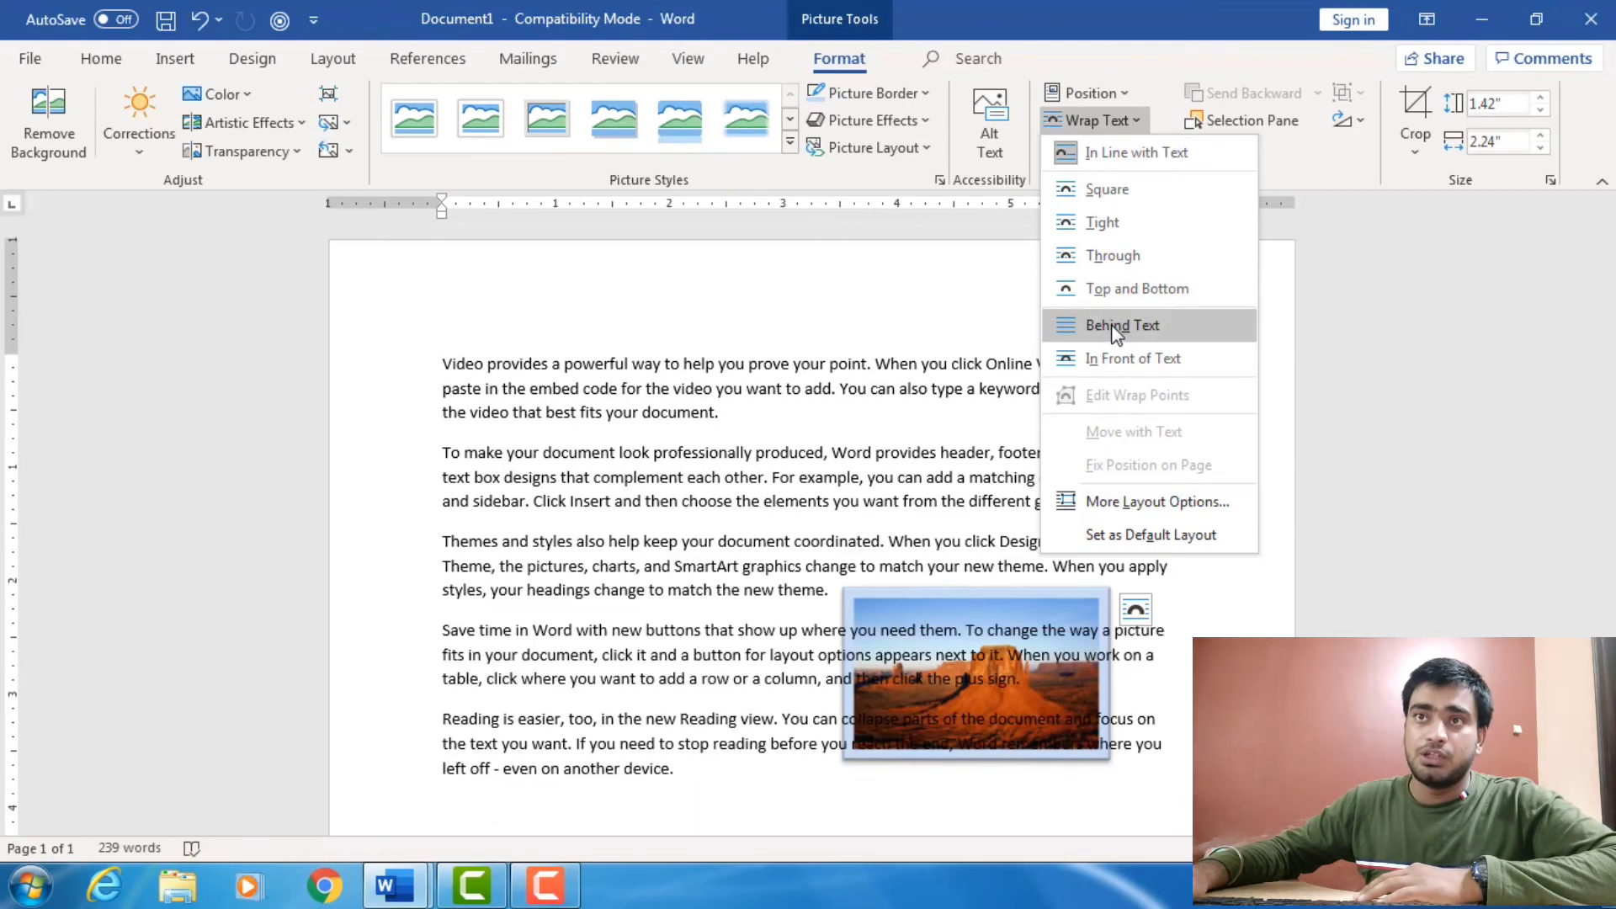
left_click(1109, 288)
left_click(976, 664)
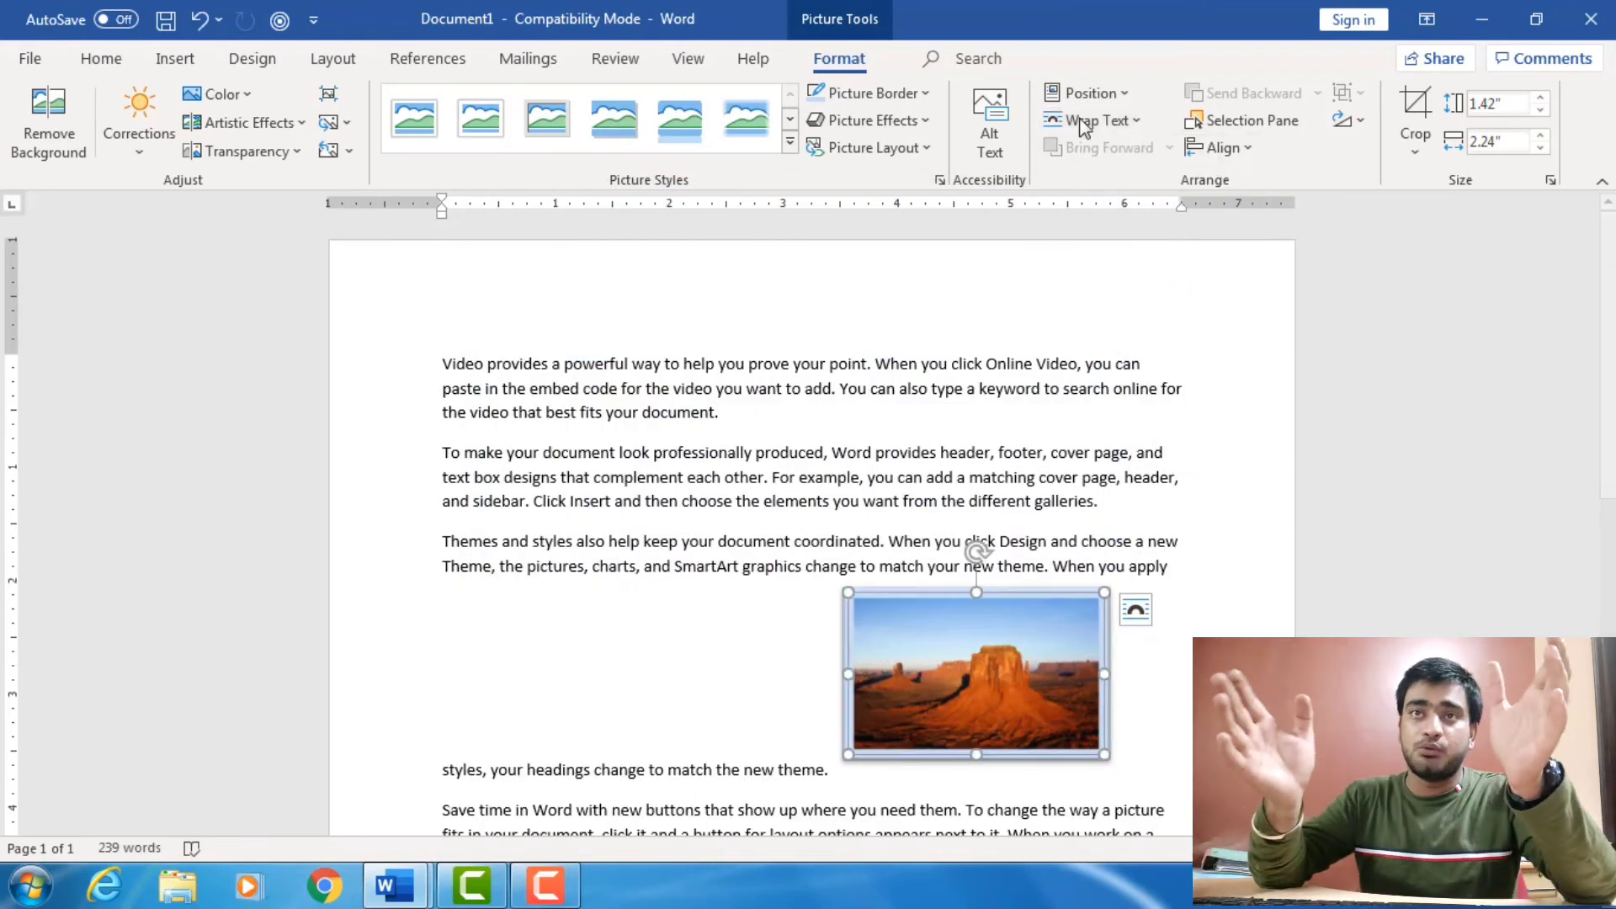
left_click(1125, 128)
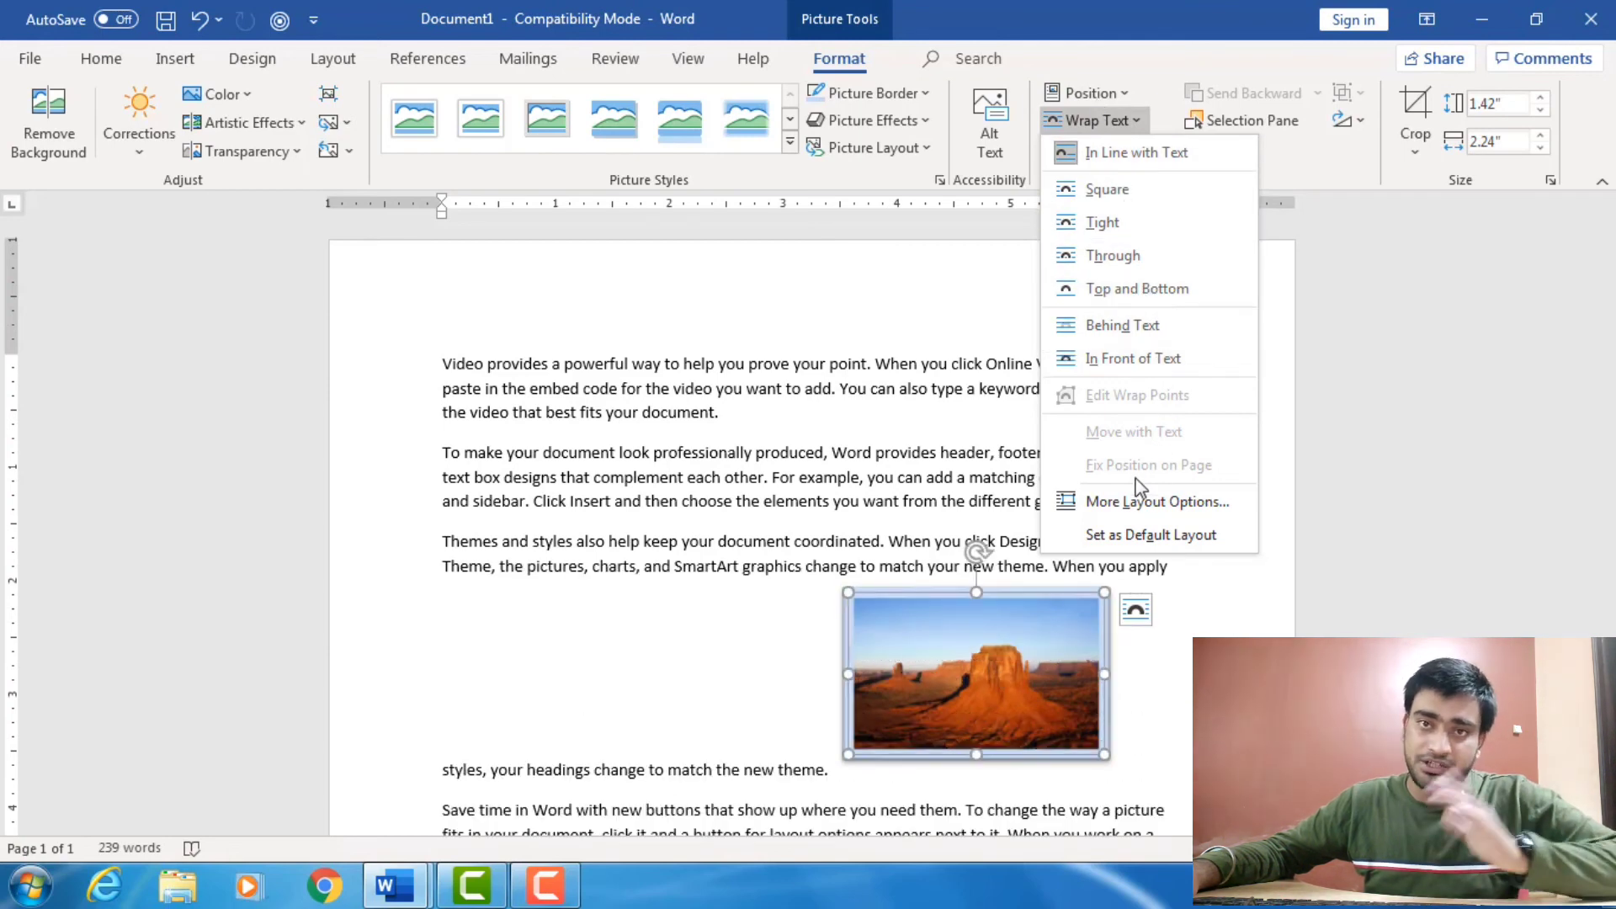
left_click(899, 315)
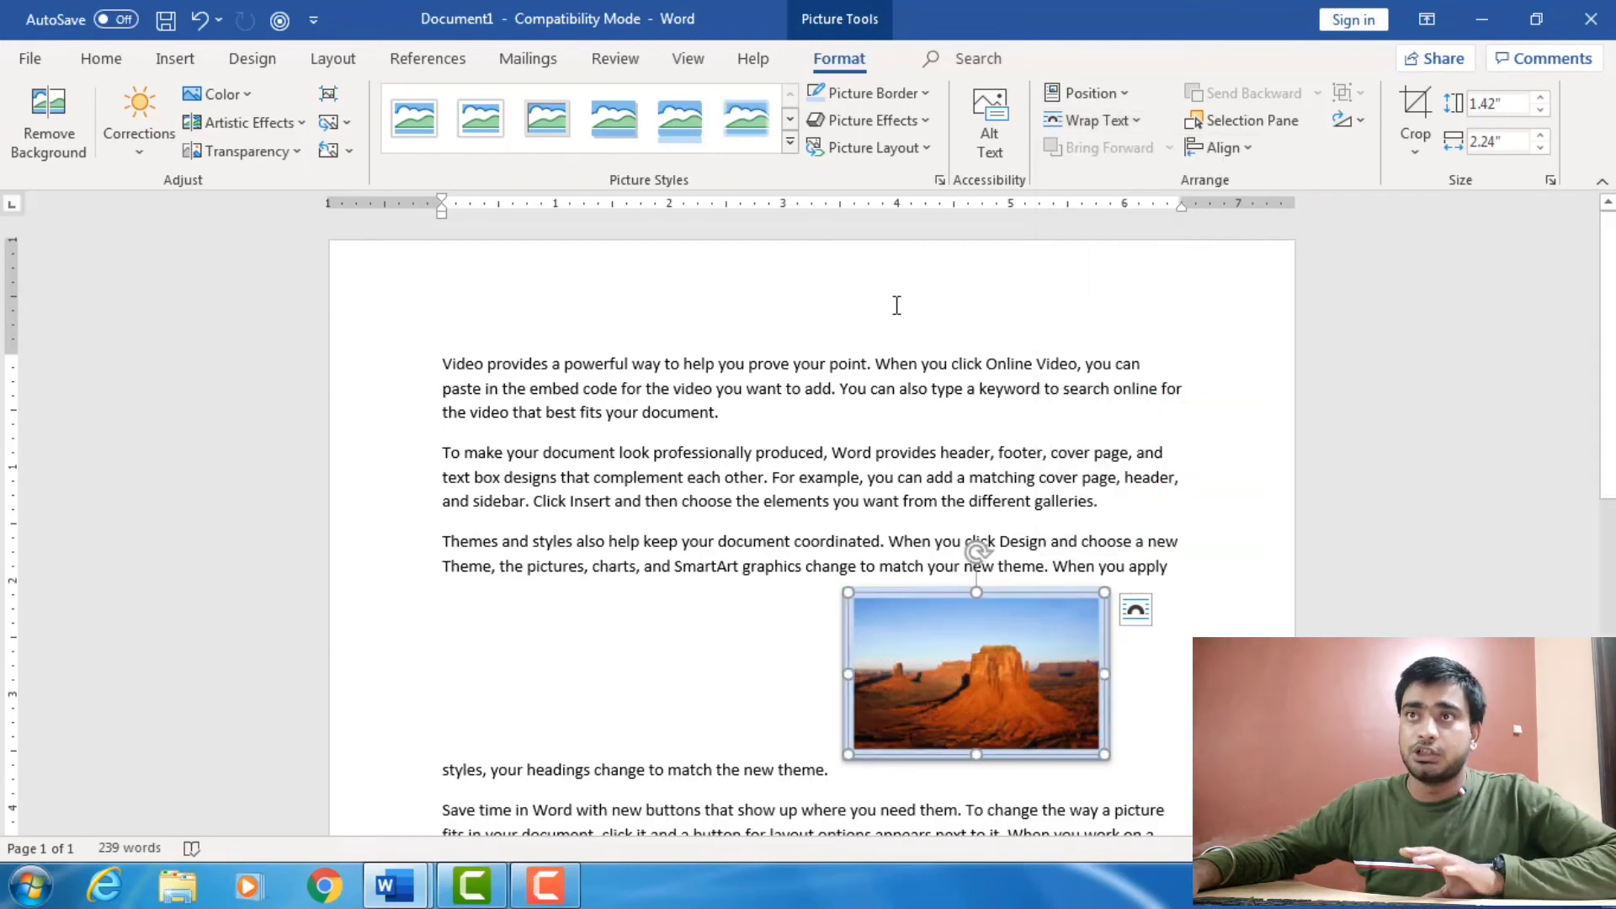
Move the desert picture into the first line of the "Themes and styles" paragraph, inside the word "coordinated", and review the picture alignment options
left_click(1235, 149)
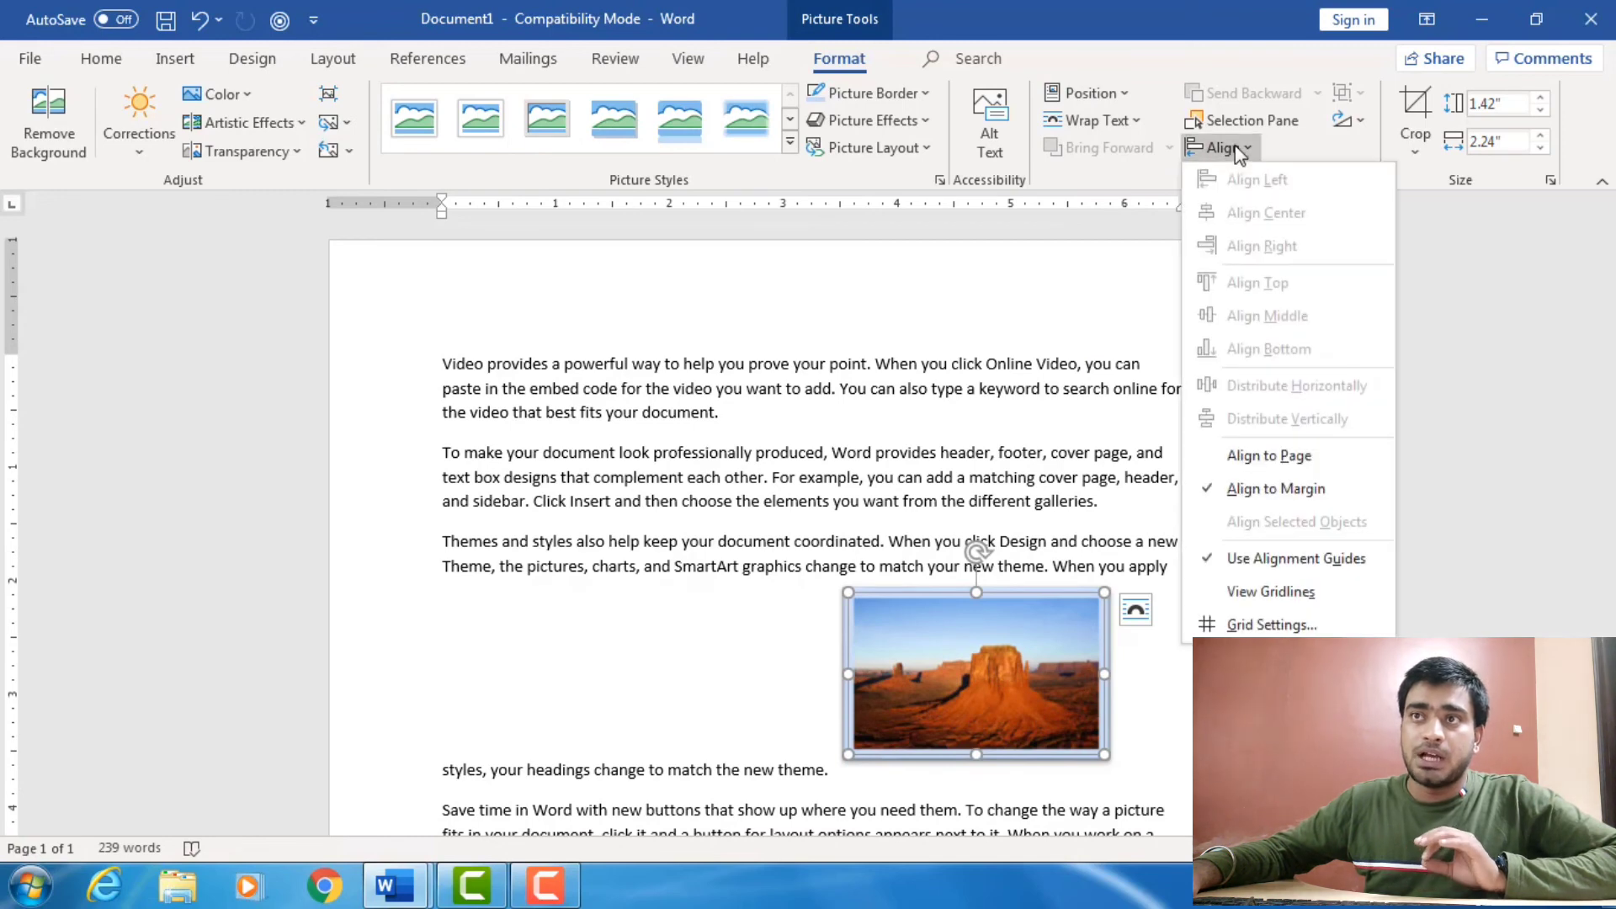
left_click(687, 594)
left_click_drag(909, 650, 823, 552)
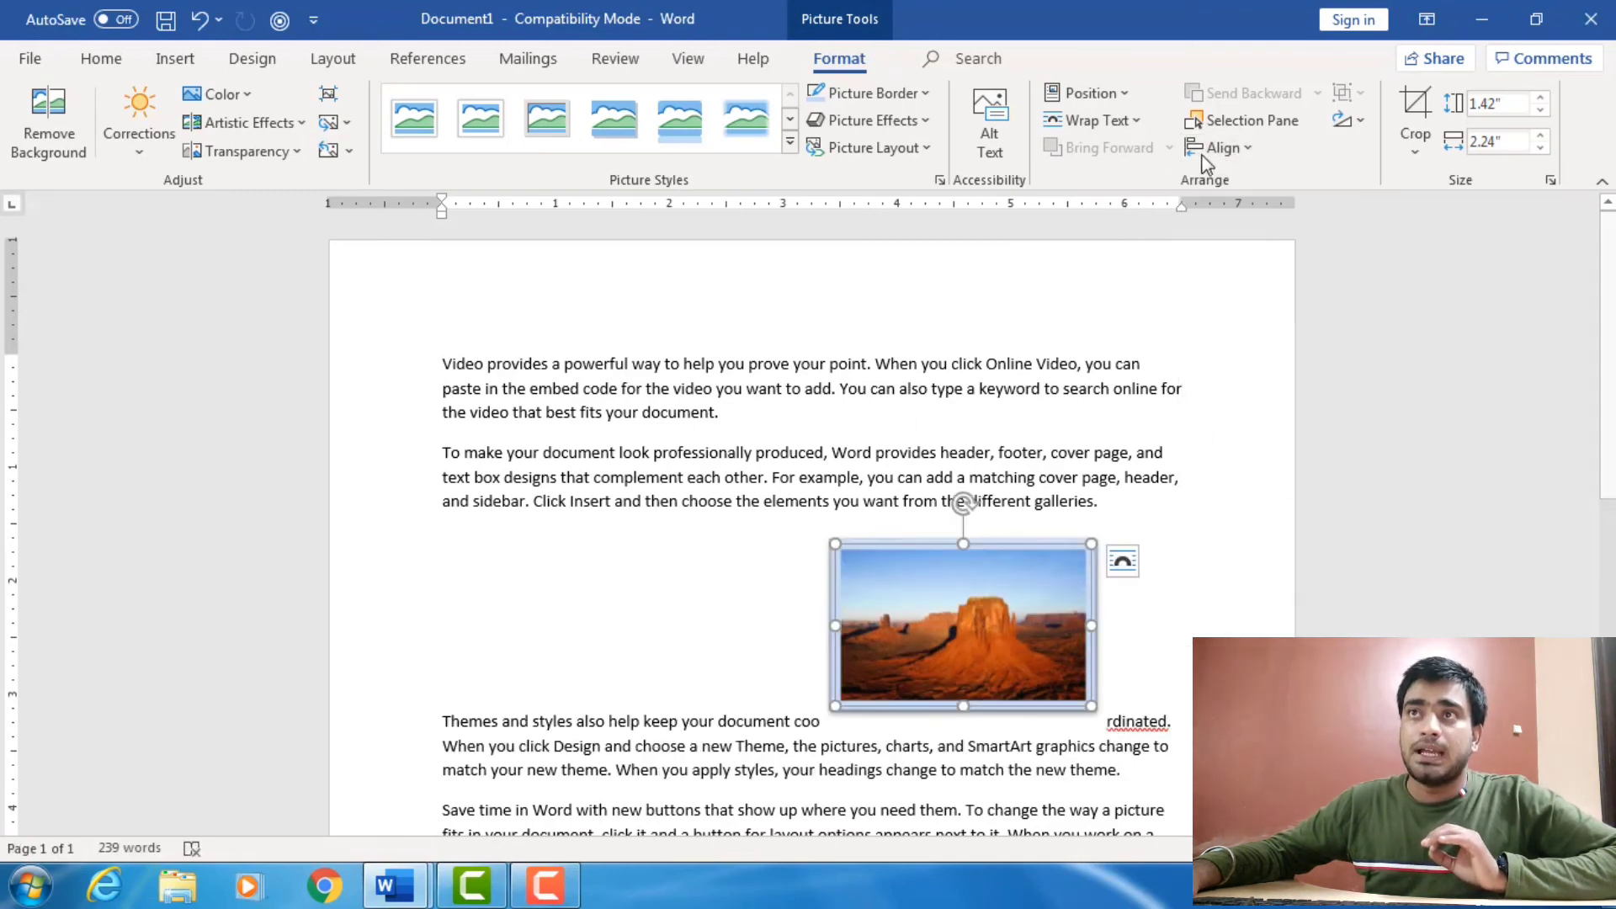
left_click(1233, 149)
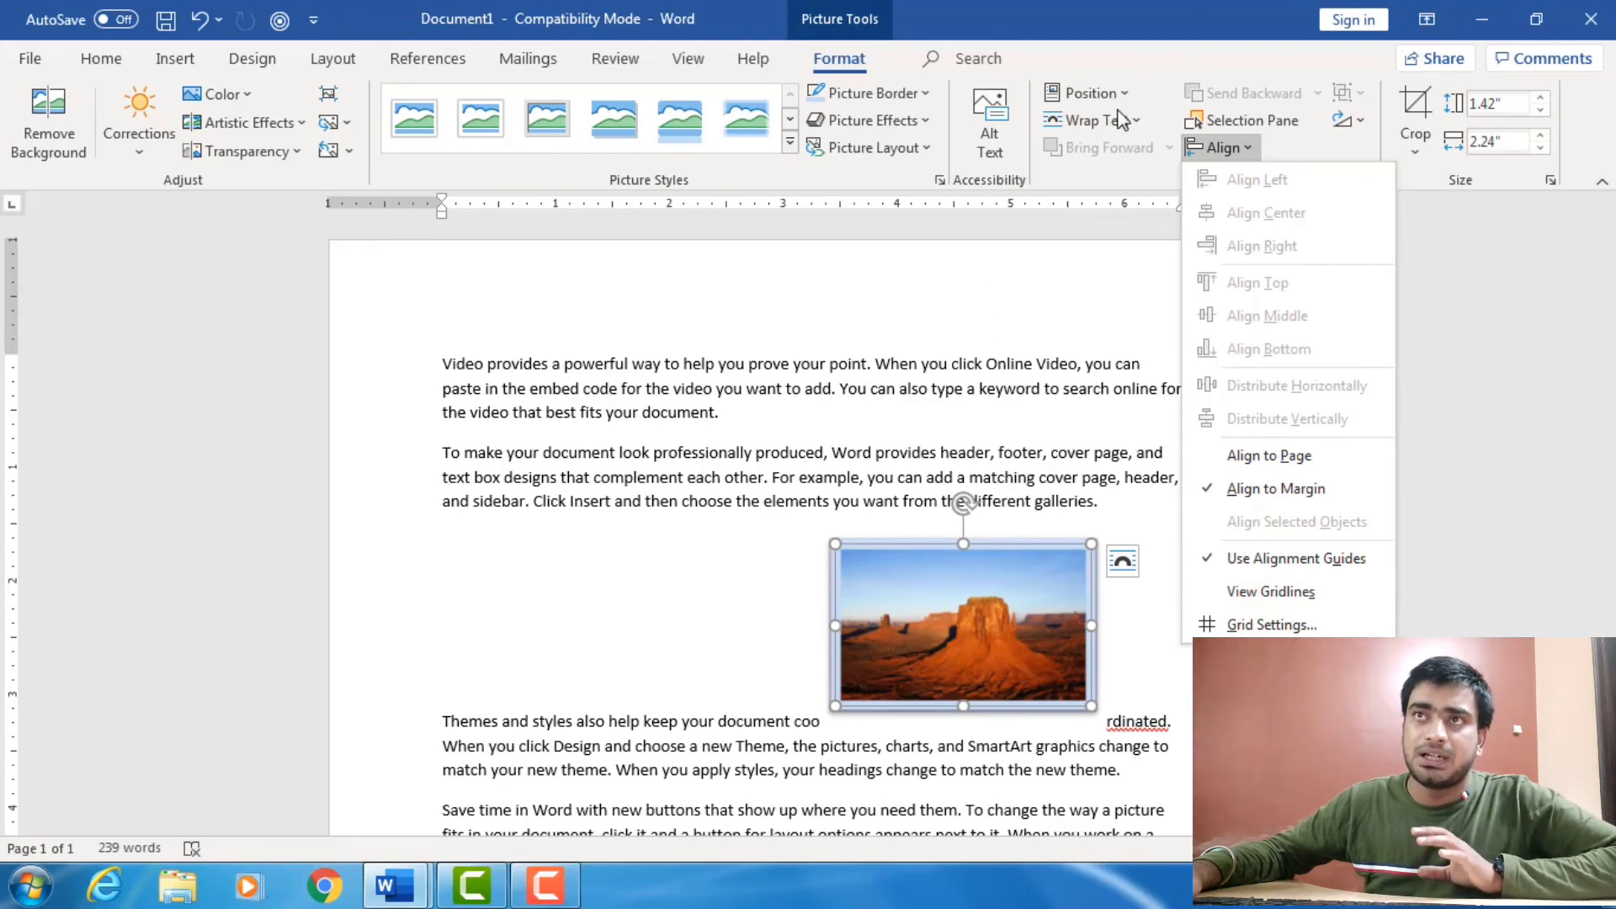
key("Escape")
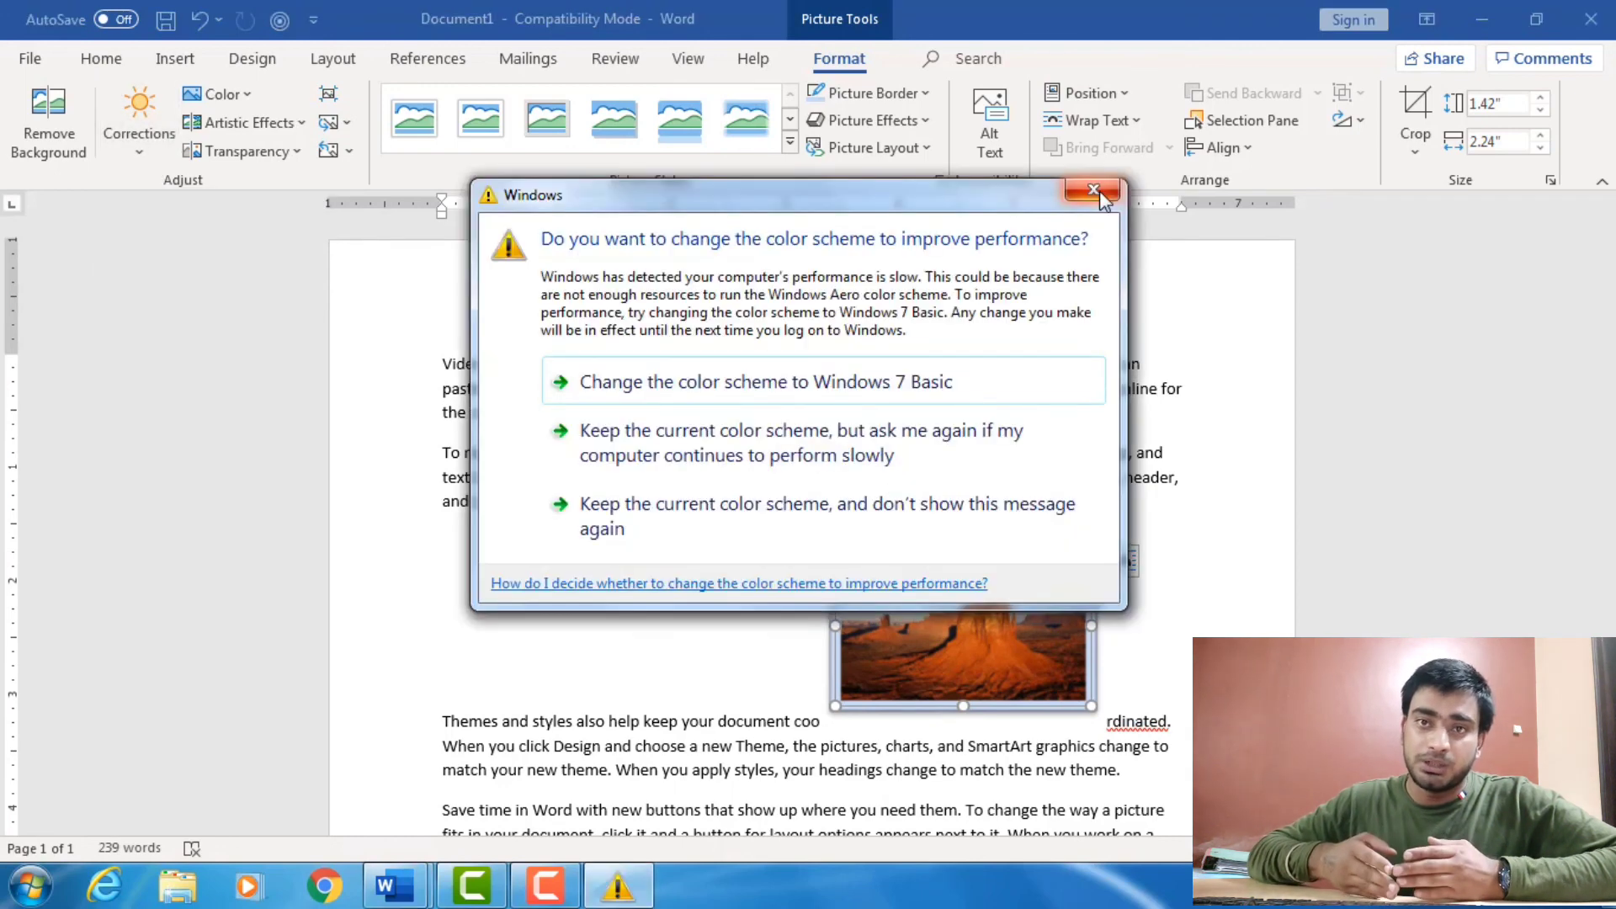
Dismiss the Windows color scheme prompt without choosing any of its options
left_click(1099, 190)
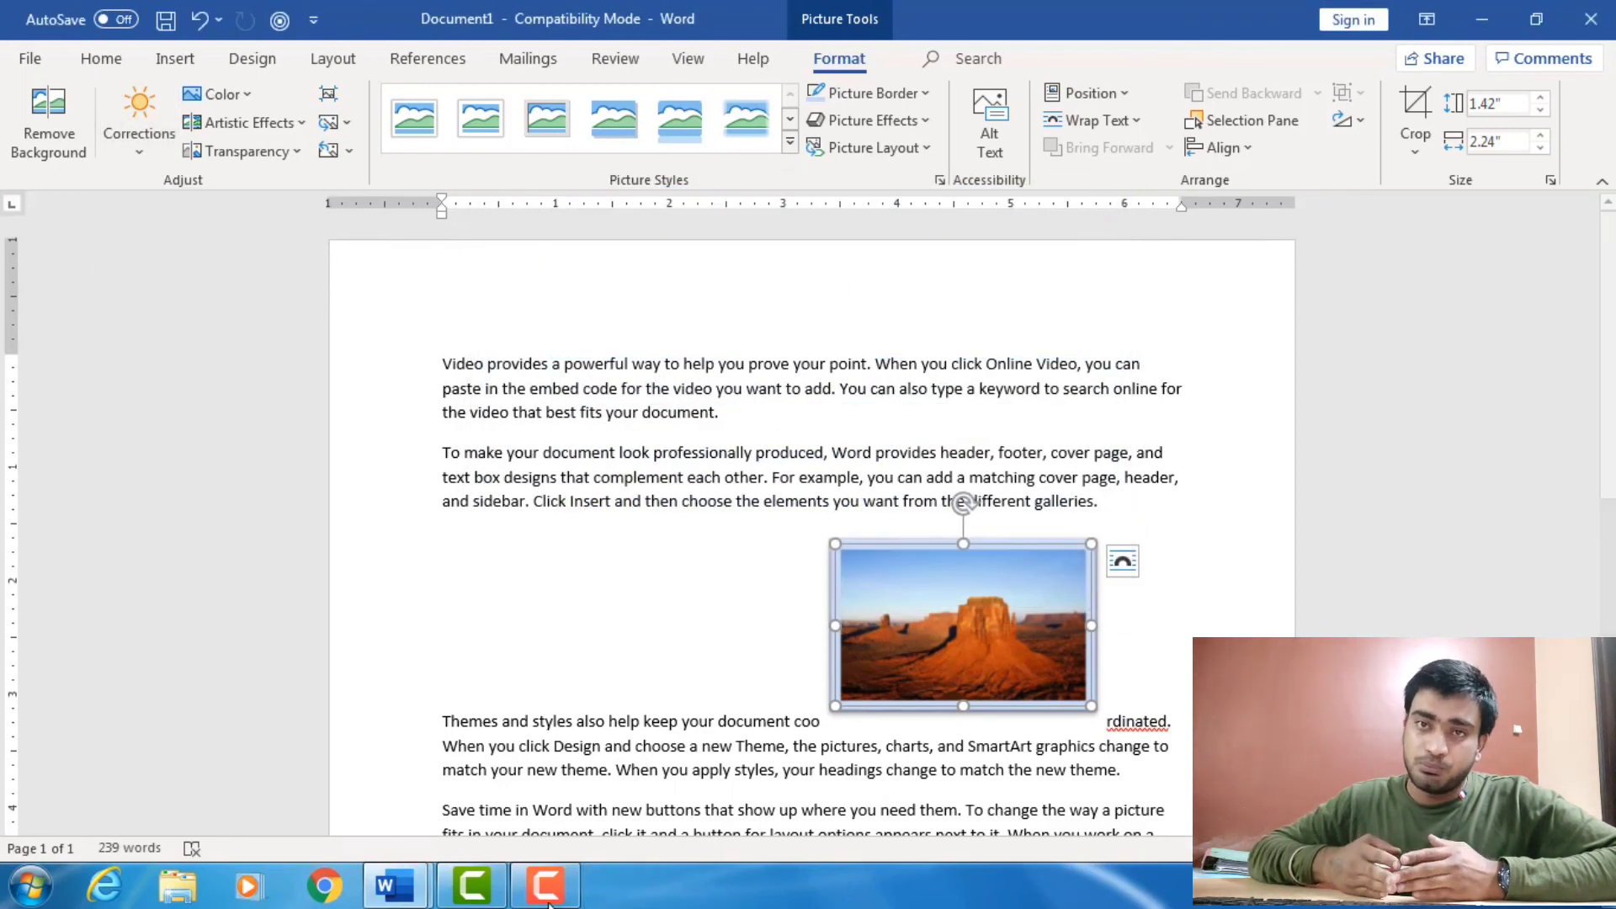
left_click(572, 885)
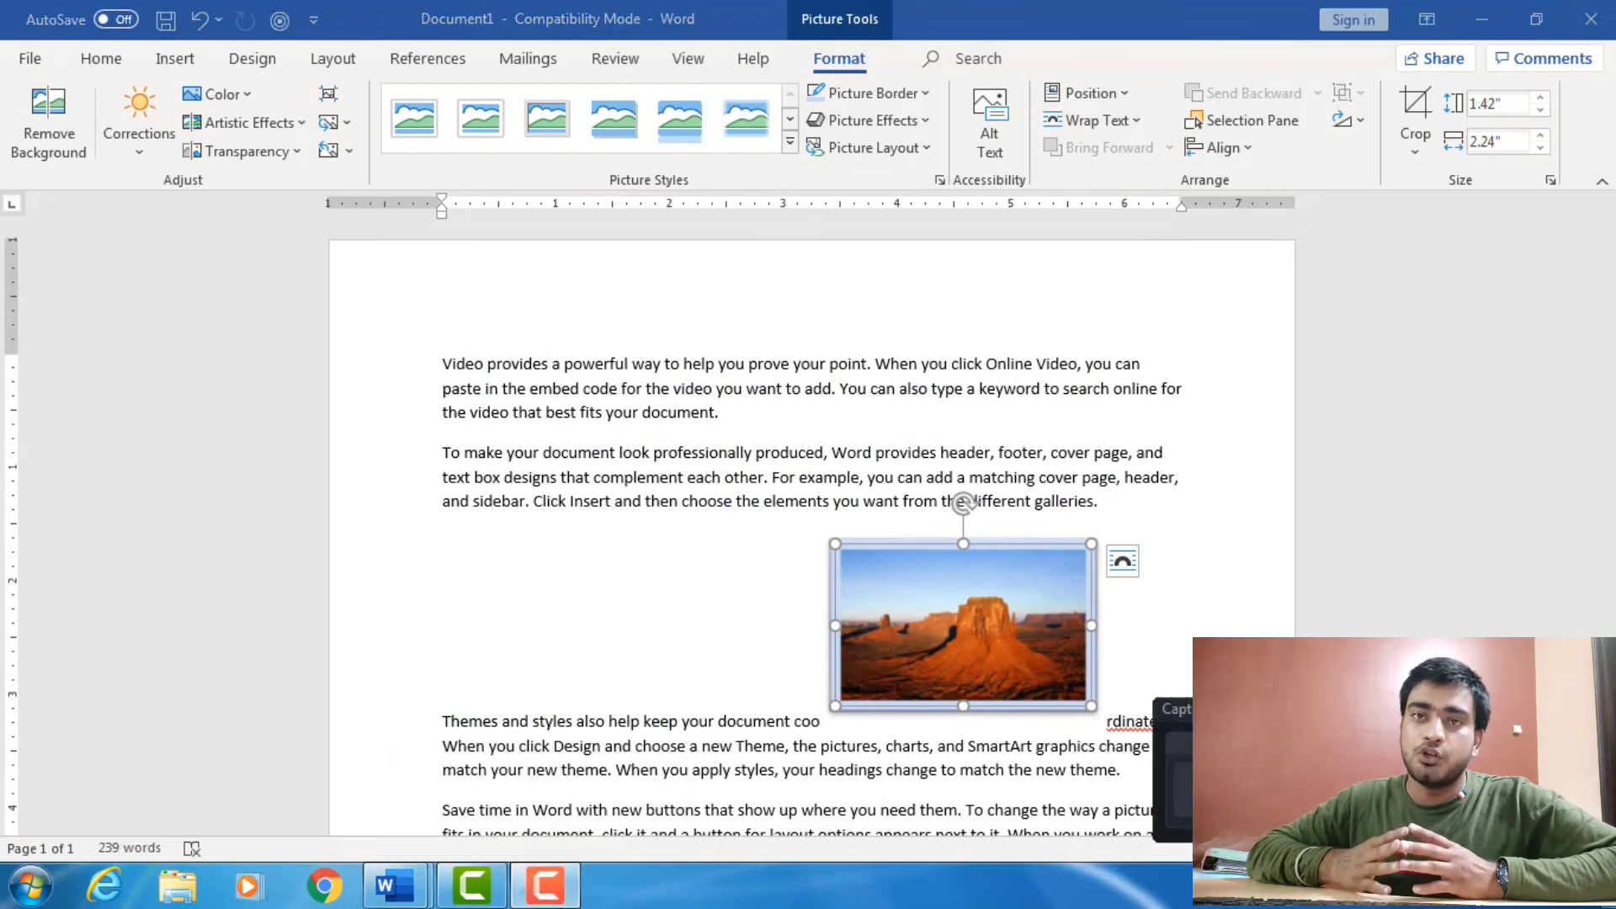